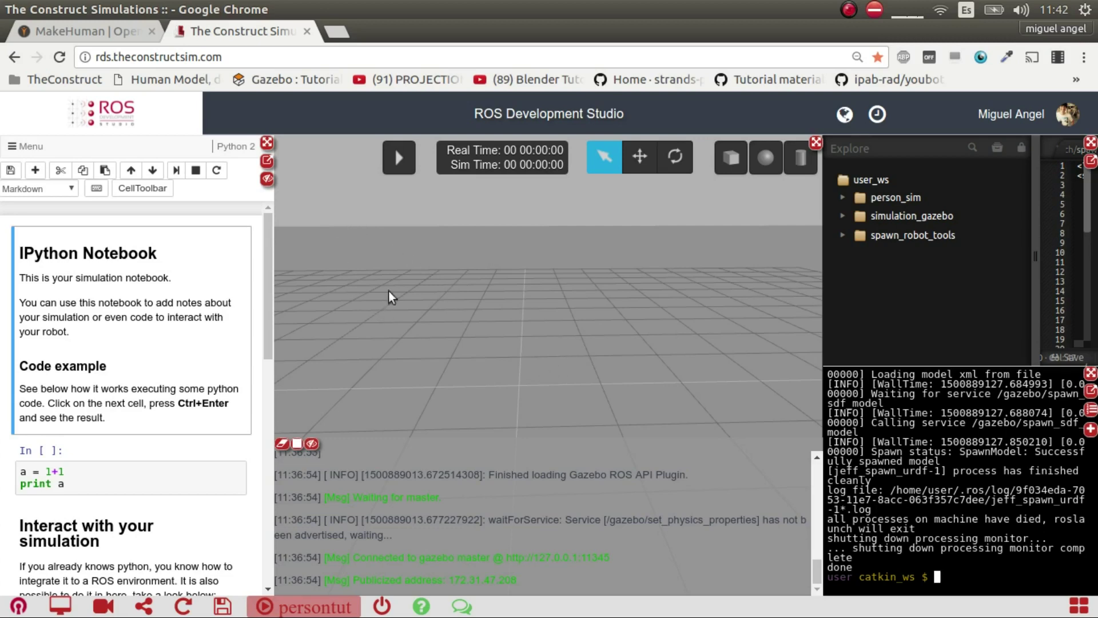
Step: Review the MakeHuman download page, covering the 1.1.1 stable release, the nightly build and the Python source
left_click(112, 33)
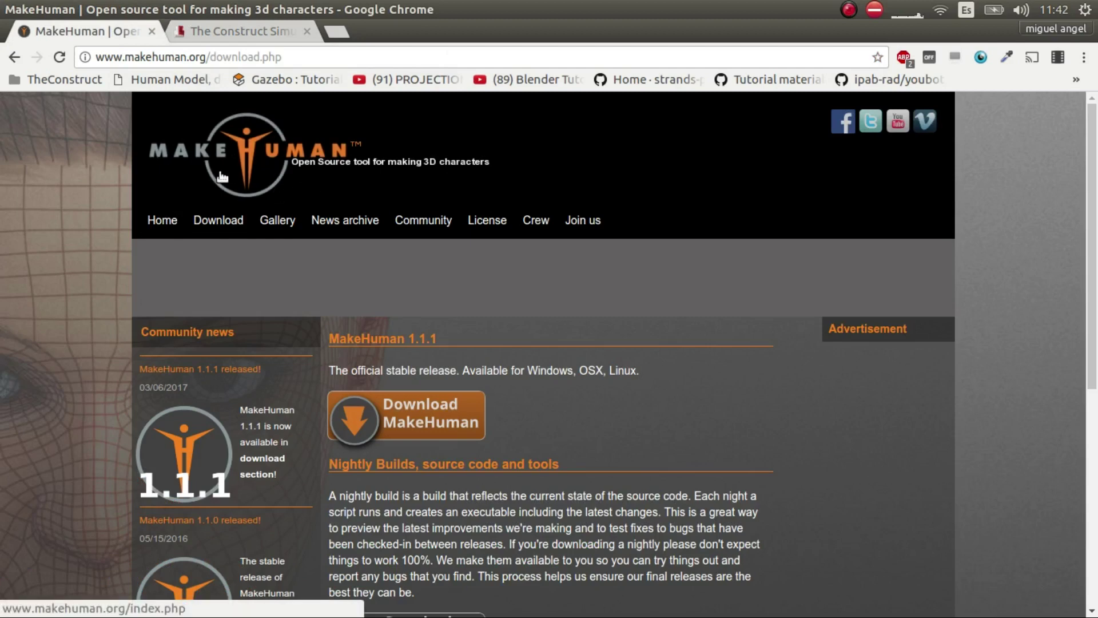
scroll(553, 425, "down", 3)
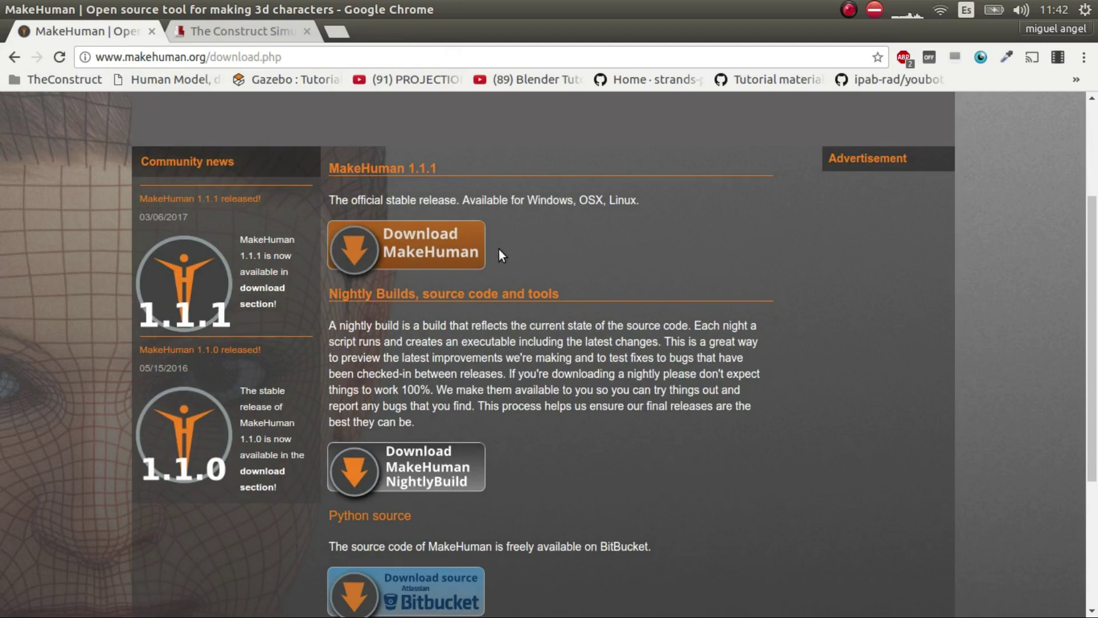
scroll(524, 280, "up", 2)
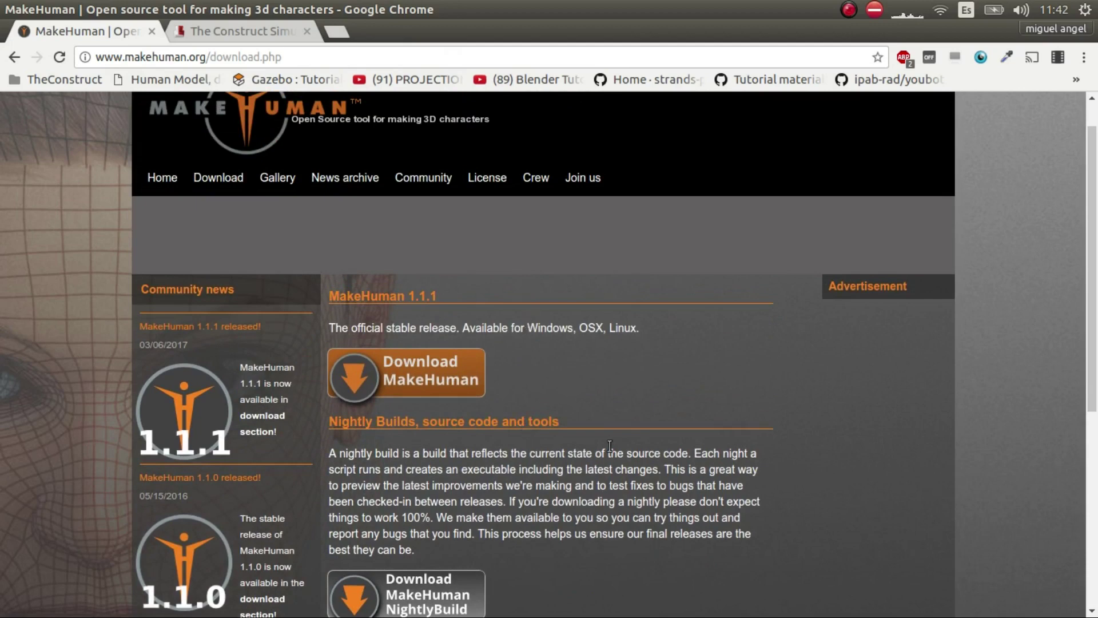
scroll(598, 466, "down", 2)
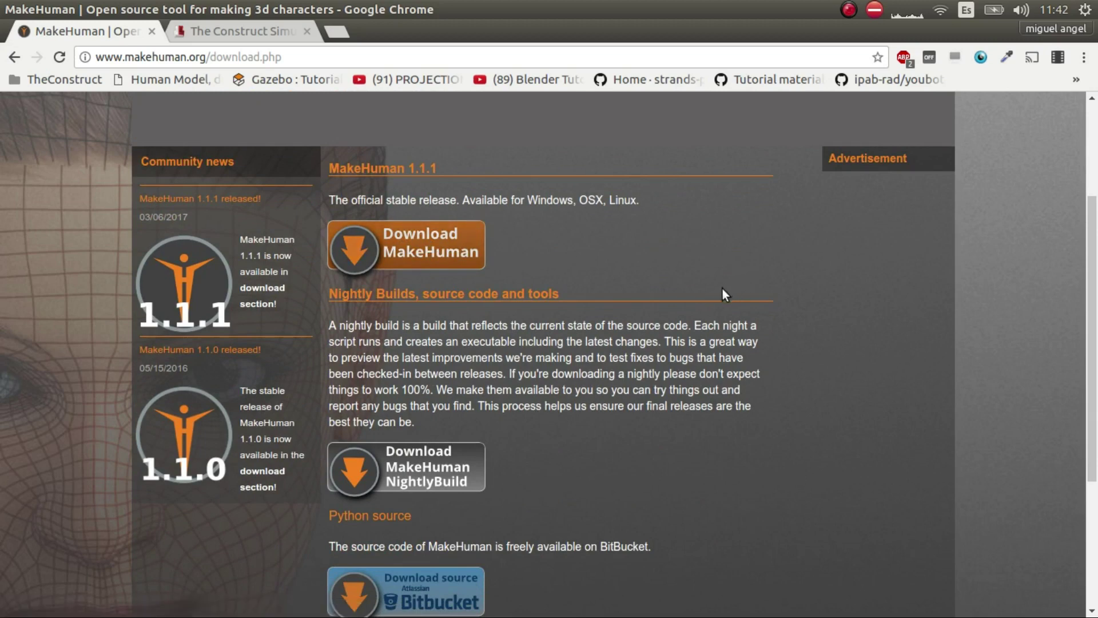
Step: Switch to MakeHuman and set the character's gender to about 82% male and the age to about 58
key("alt+Tab")
key("alt+Tab")
key("alt+Tab")
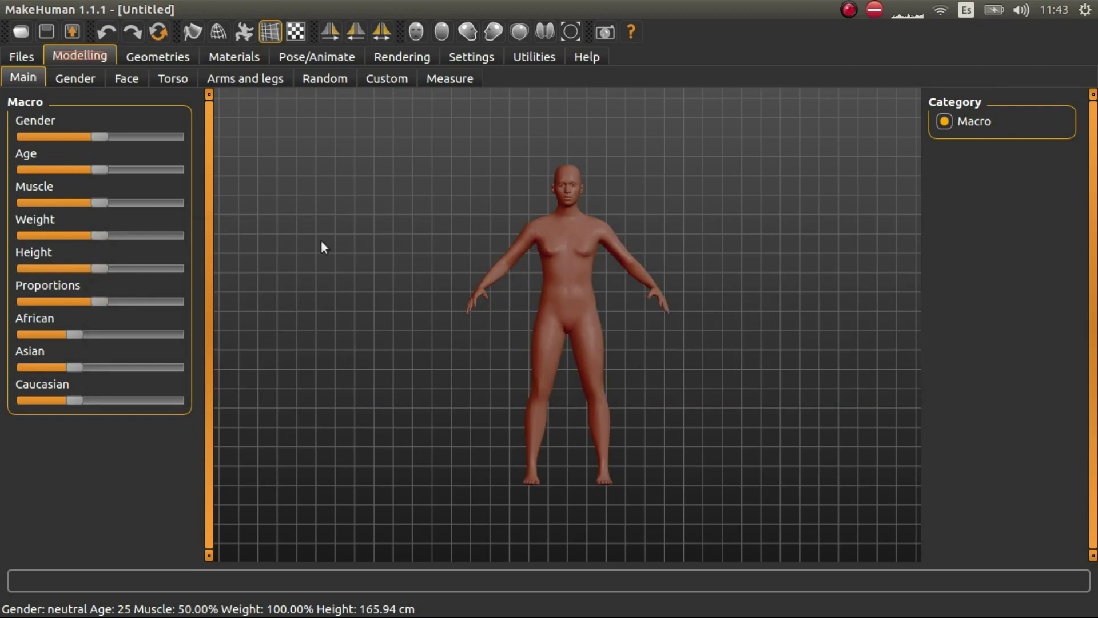
left_click_drag(101, 136, 147, 138)
left_click_drag(99, 170, 138, 171)
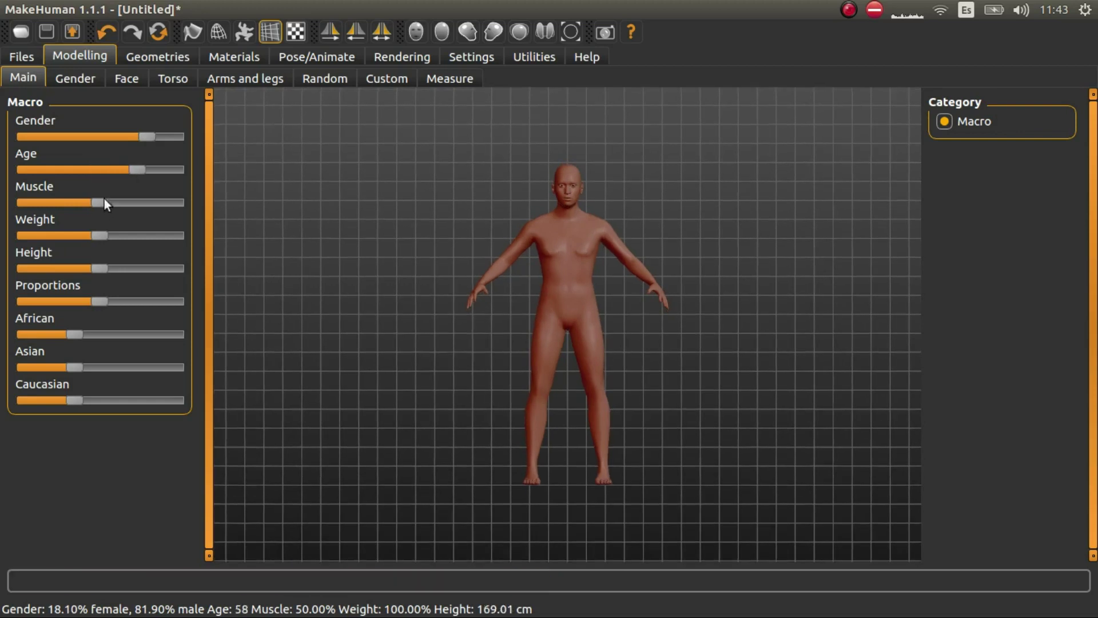
Step: Set muscle to about 83.5%, weight to about 114% and height to about 212 cm, lower the proportions and raise African to near maximum
left_click_drag(98, 202, 149, 203)
left_click_drag(98, 239, 70, 301)
left_click_drag(74, 339, 165, 336)
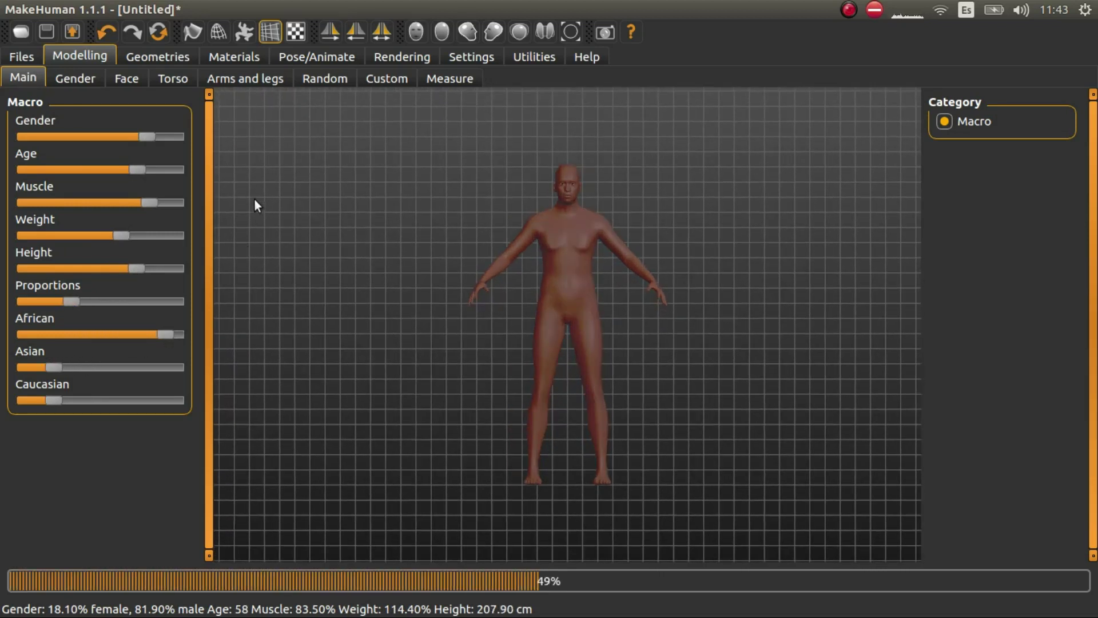
left_click_drag(578, 287, 555, 289)
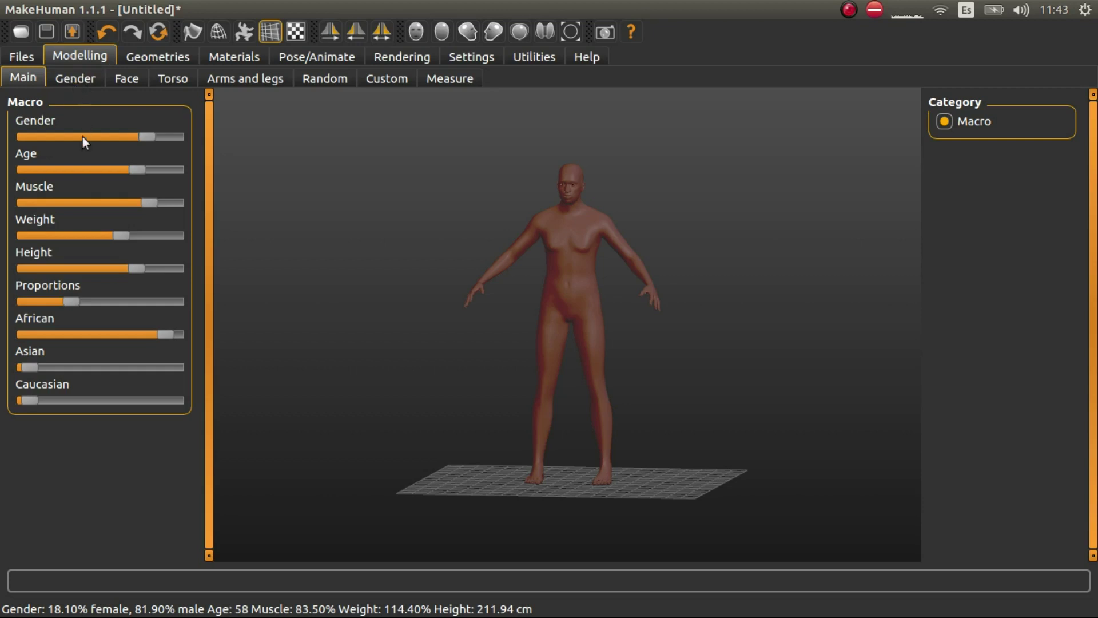
Step: Look through the Gender, Face, Torso, and Arms and legs modelling controls
left_click(84, 79)
left_click(128, 76)
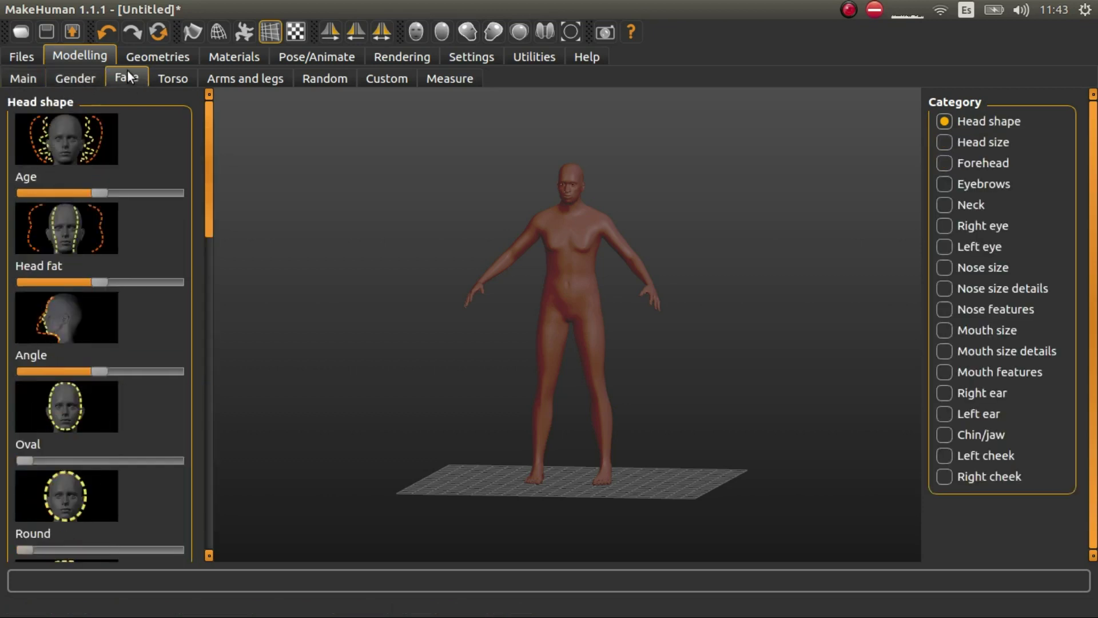
left_click(181, 78)
left_click(228, 81)
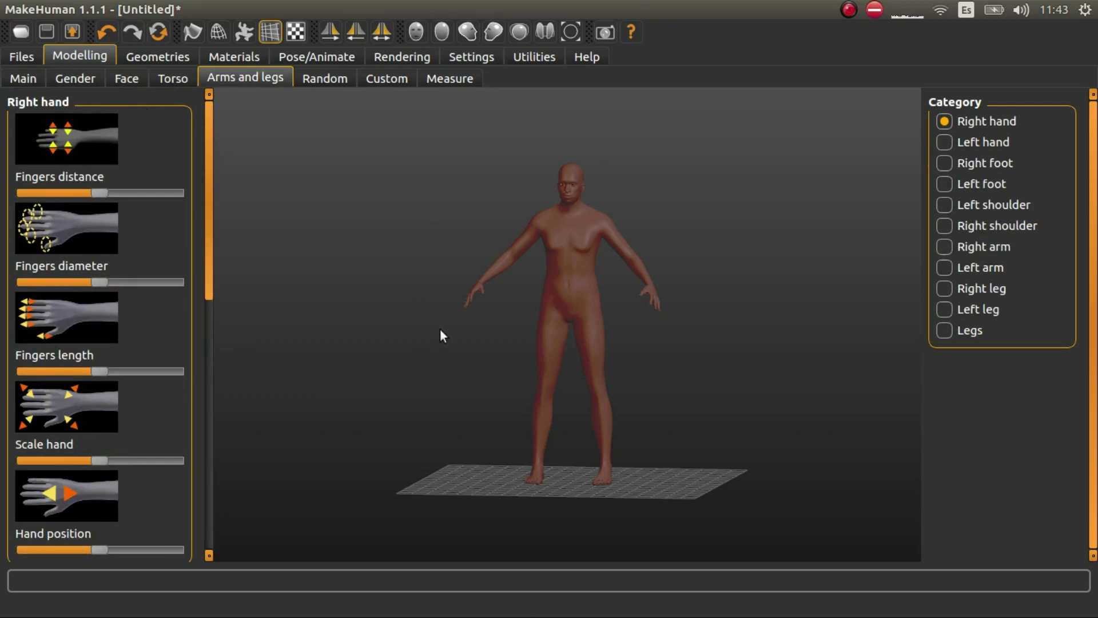
Step: Dress the character in the Male casualsuit06 outfit and Shoes02 shoes
left_click(146, 57)
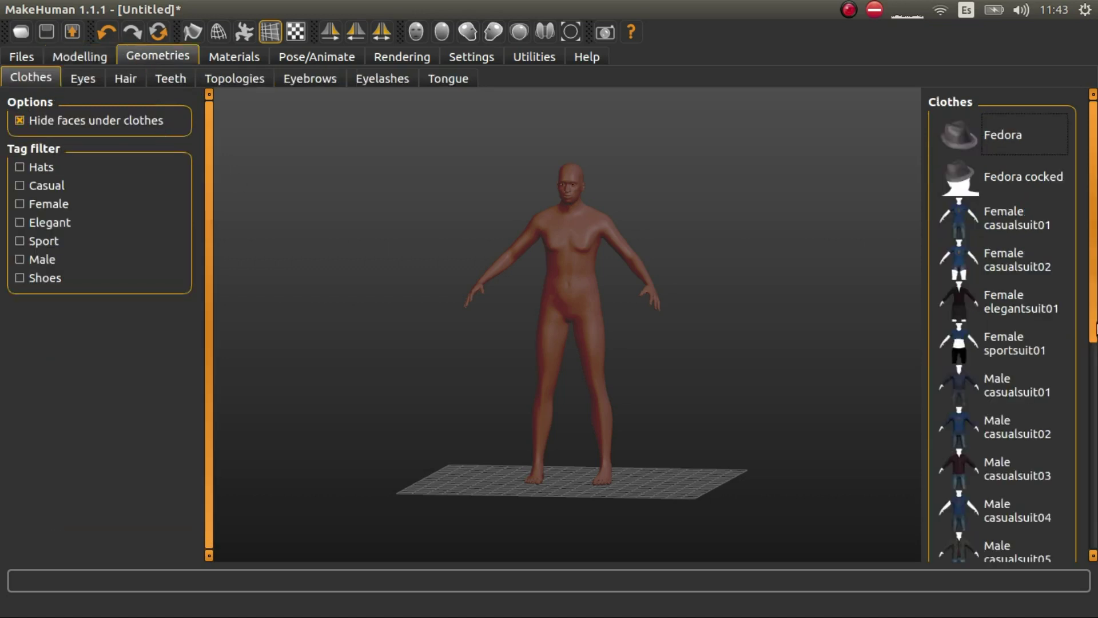
left_click_drag(1095, 240, 1095, 368)
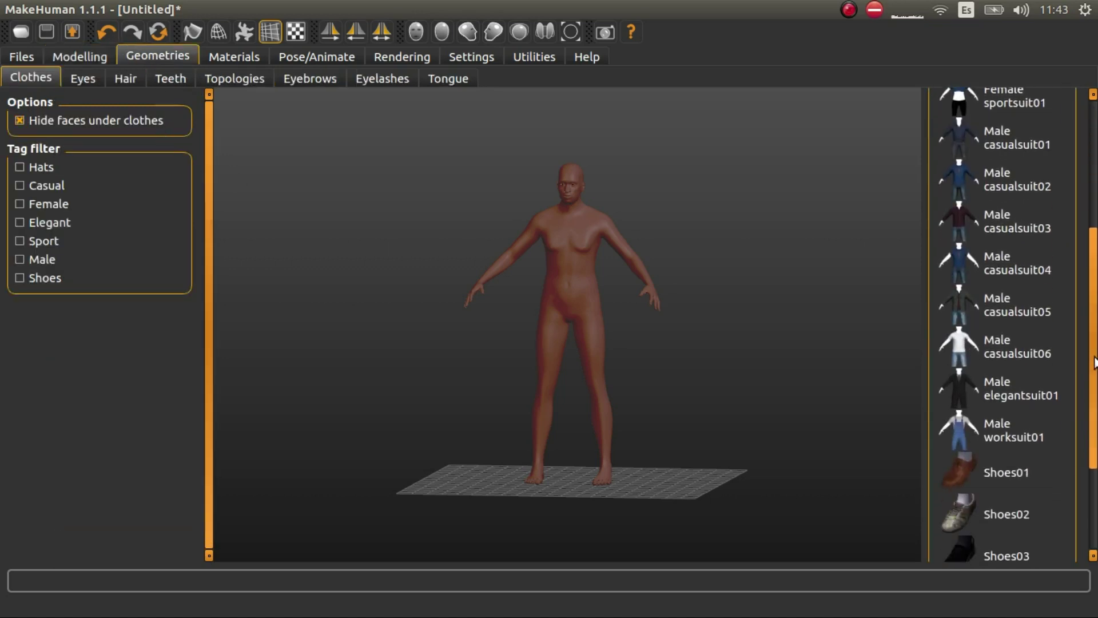
left_click(994, 345)
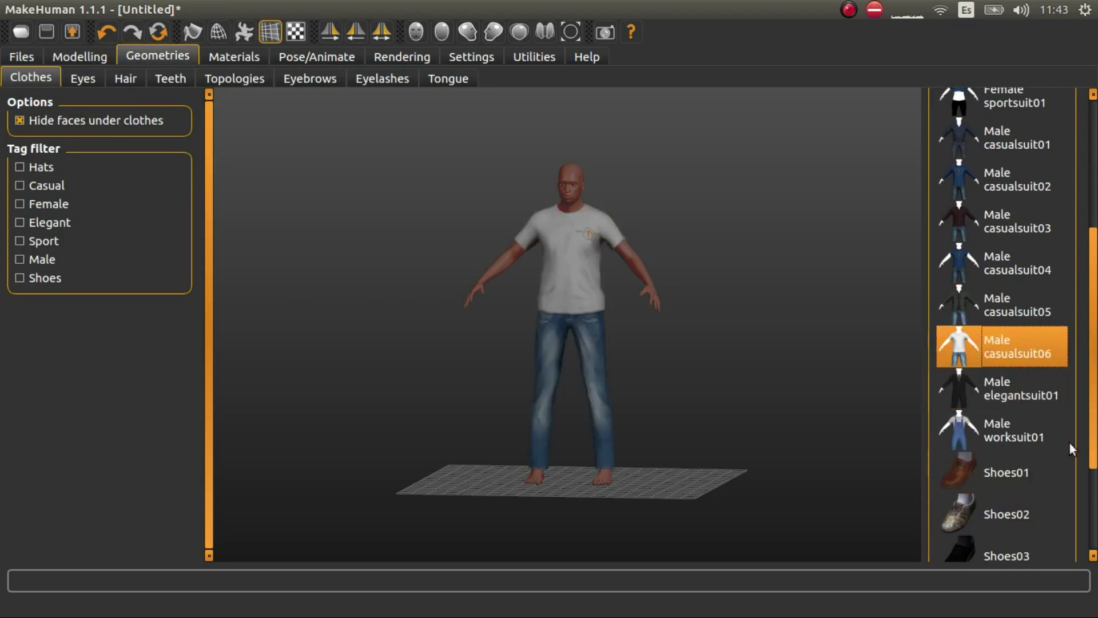
scroll(1006, 474, "down", 2)
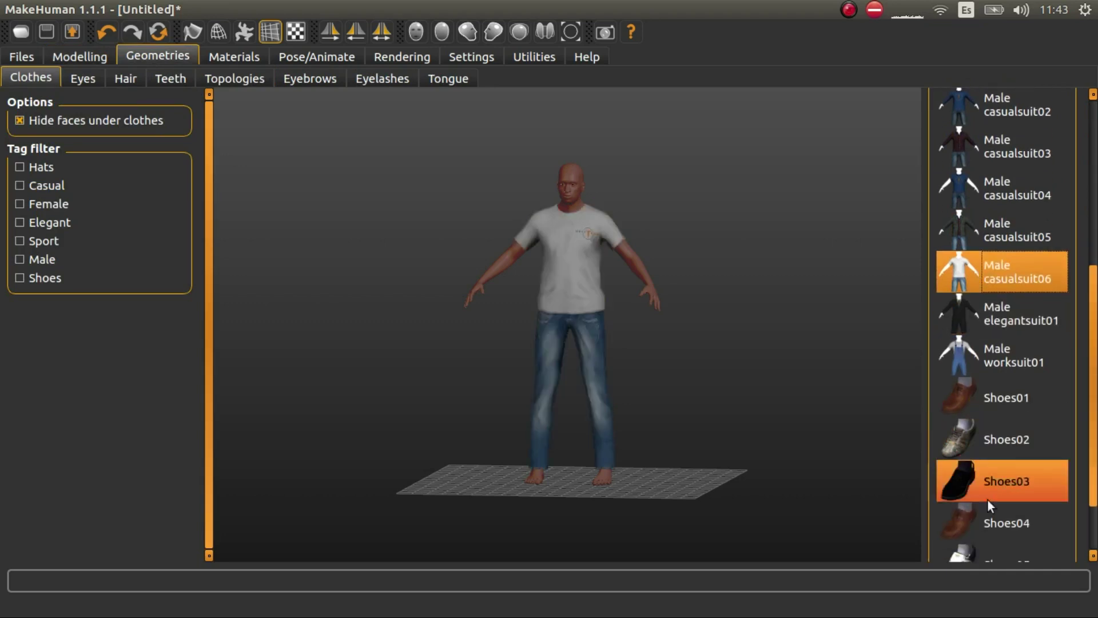
left_click(976, 440)
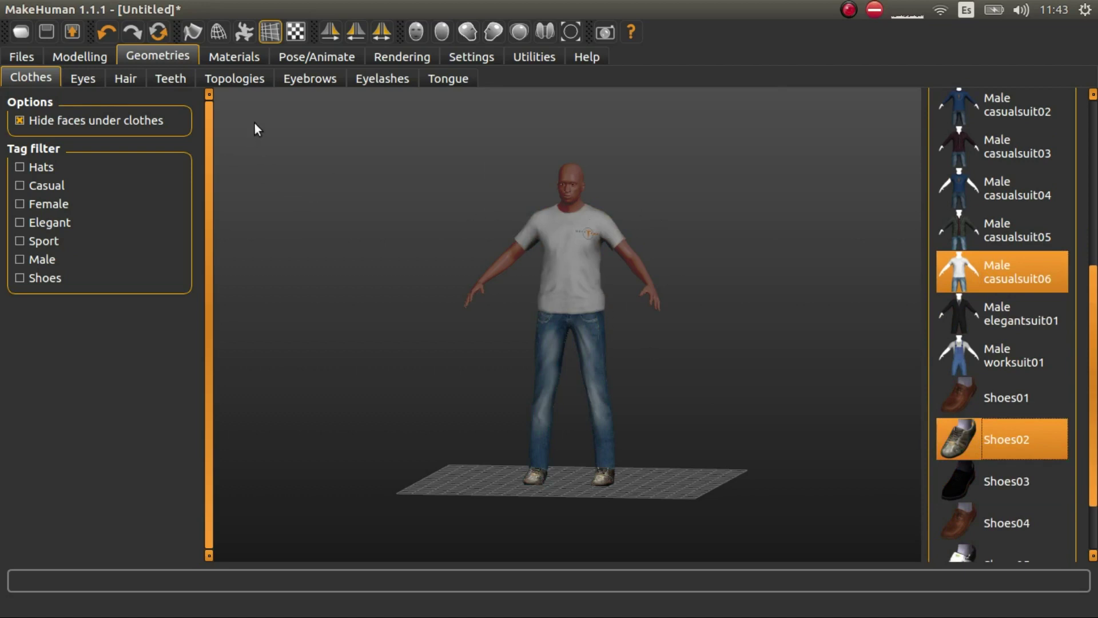
Step: Compare the High-poly and Low-poly eyes on the character's face and apply the Low-poly eyes
left_click(92, 84)
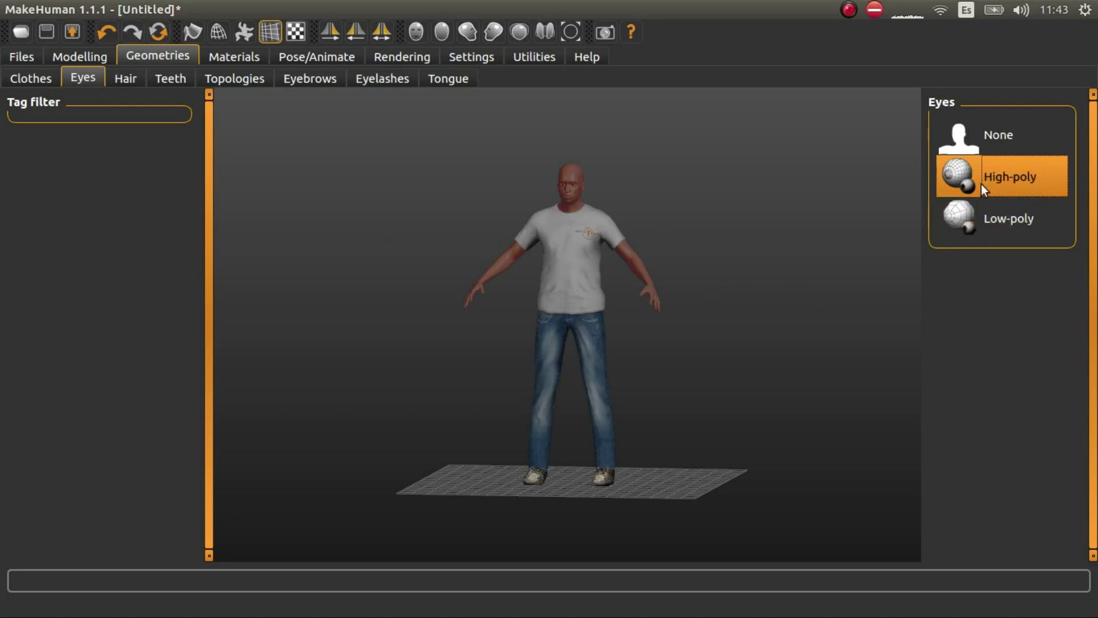
left_click(966, 214)
scroll(578, 194, "down", 3)
scroll(572, 214, "up", 8)
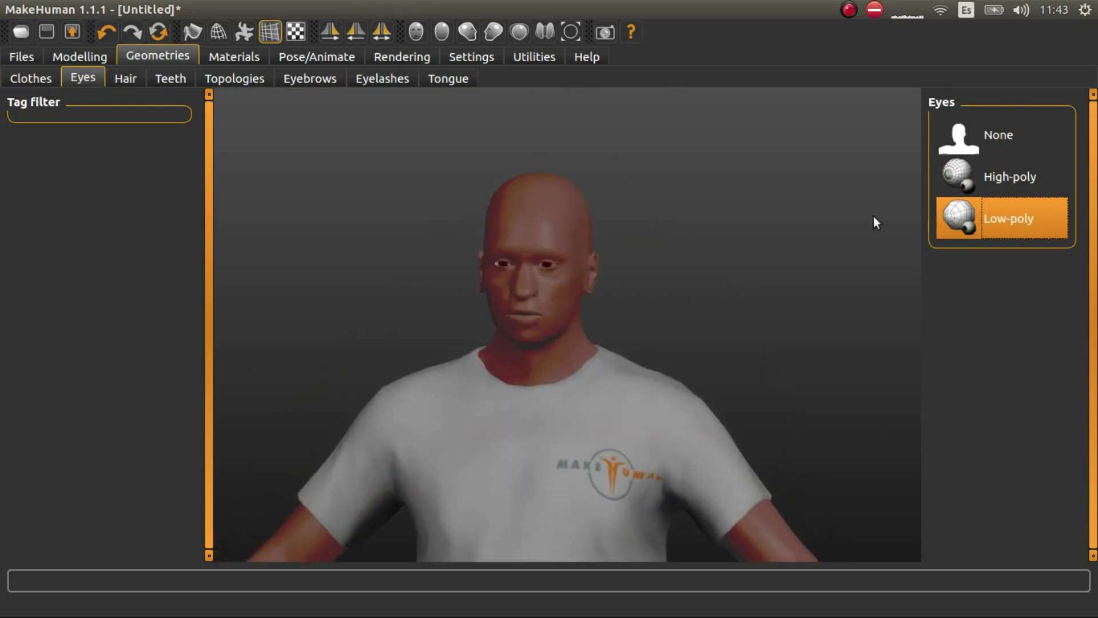
left_click(967, 176)
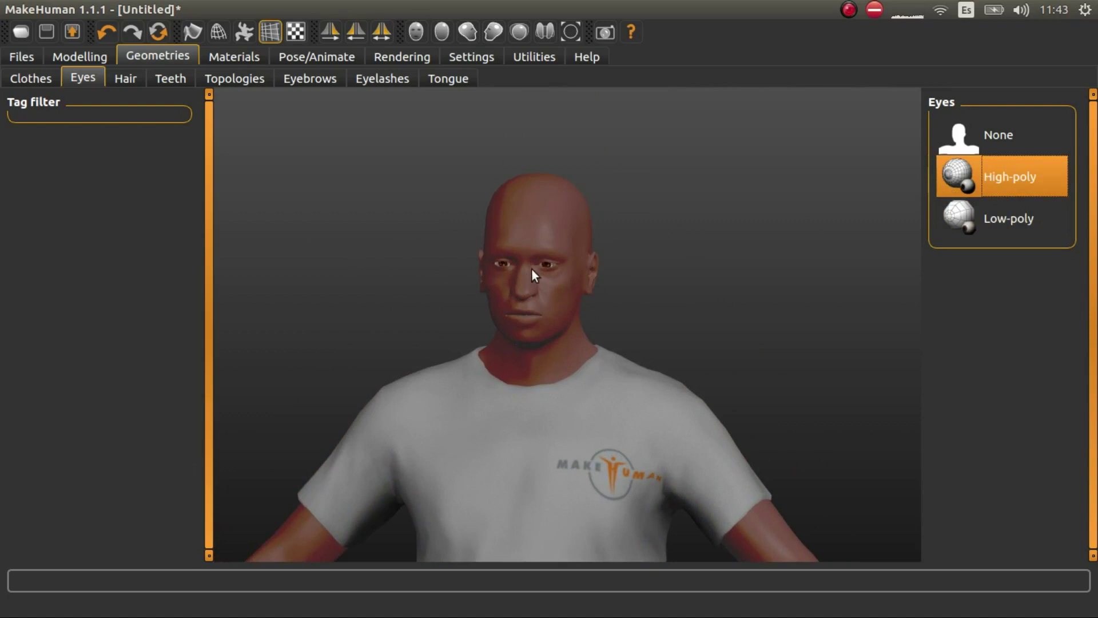
left_click(965, 222)
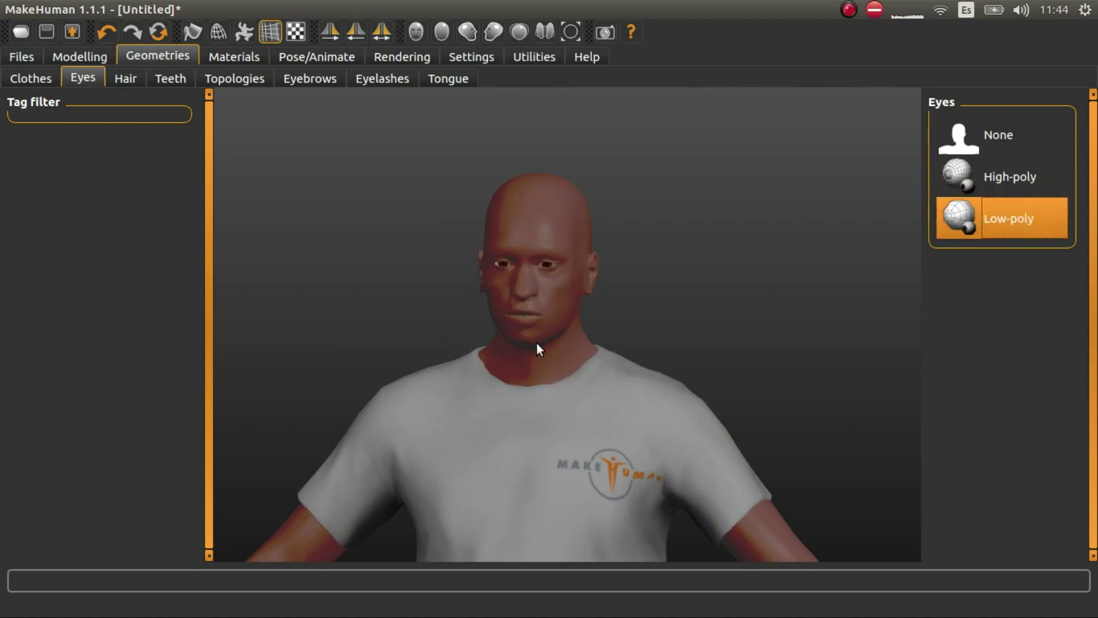
Step: Give the character the Short04 hairstyle, comparing it once with no hair
left_click(120, 80)
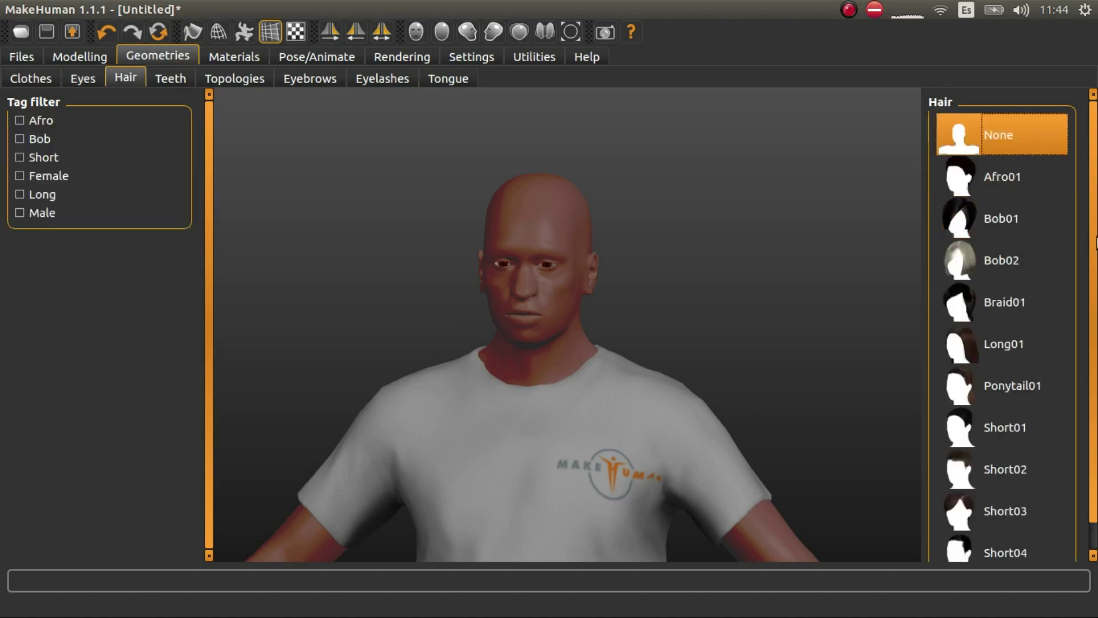
left_click_drag(1093, 244, 1094, 360)
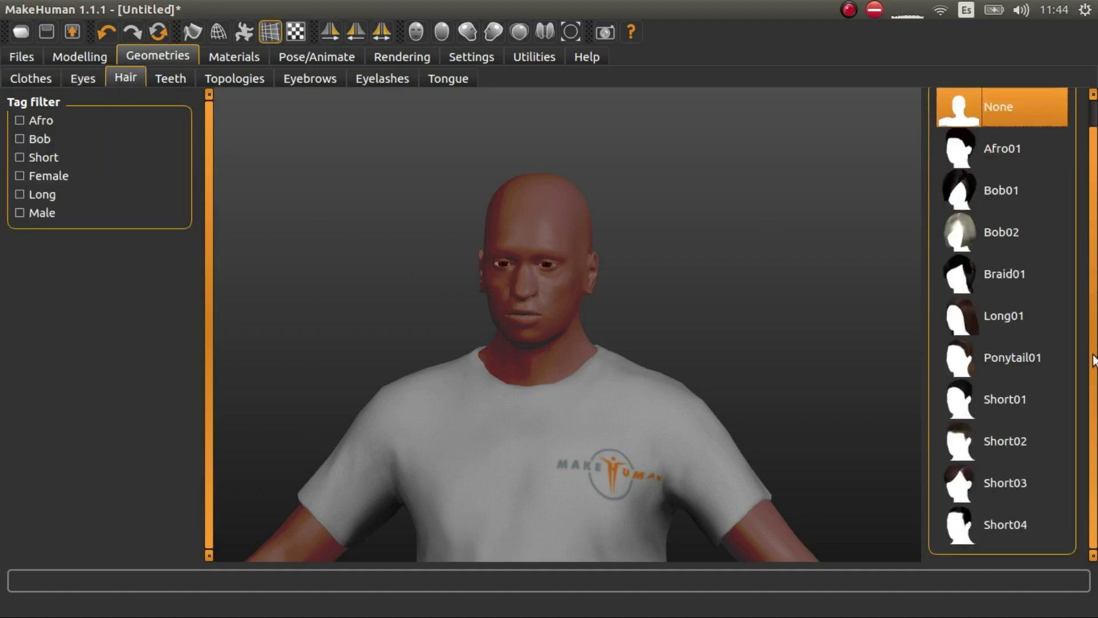
left_click(976, 526)
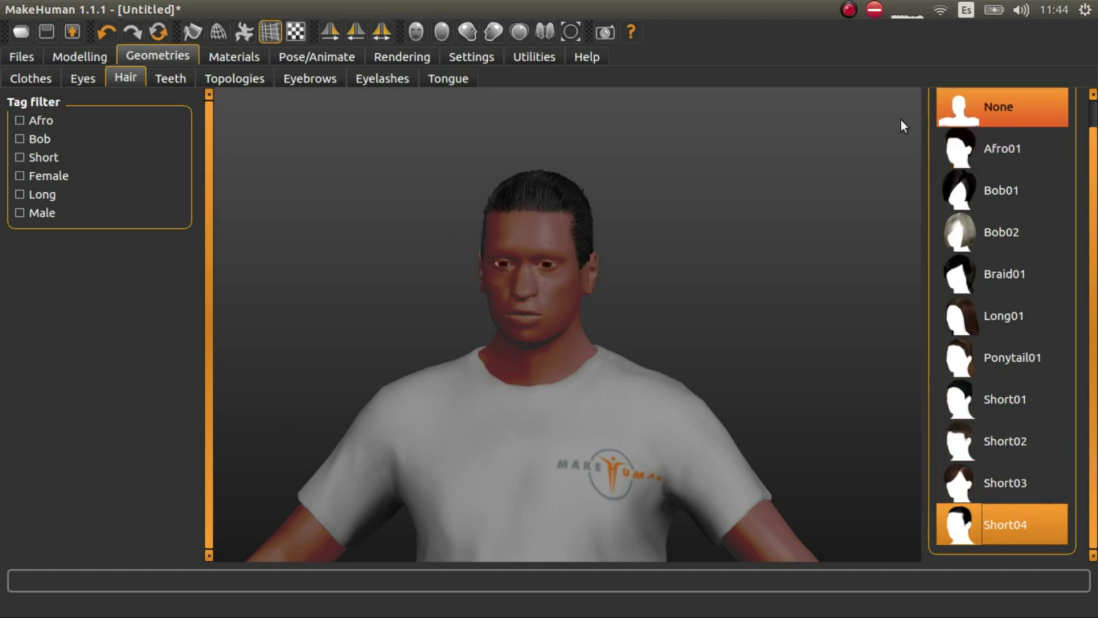
left_click(1053, 120)
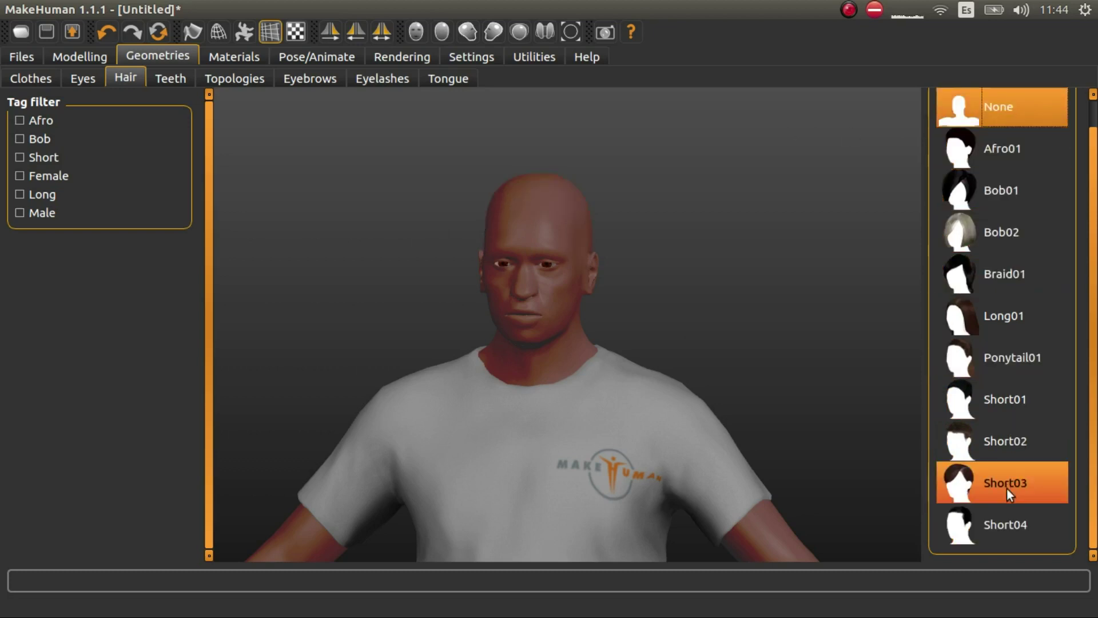
left_click(1007, 529)
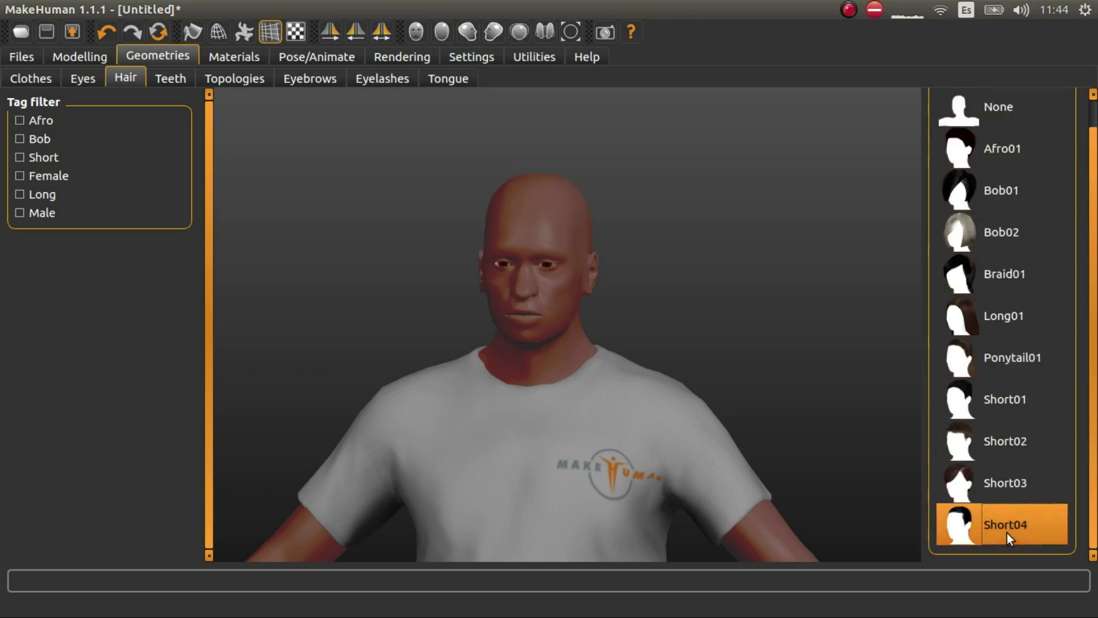
Step: Complete the character's facial geometry with Teeth base, Eyebrow001 and Tongue01
left_click(165, 84)
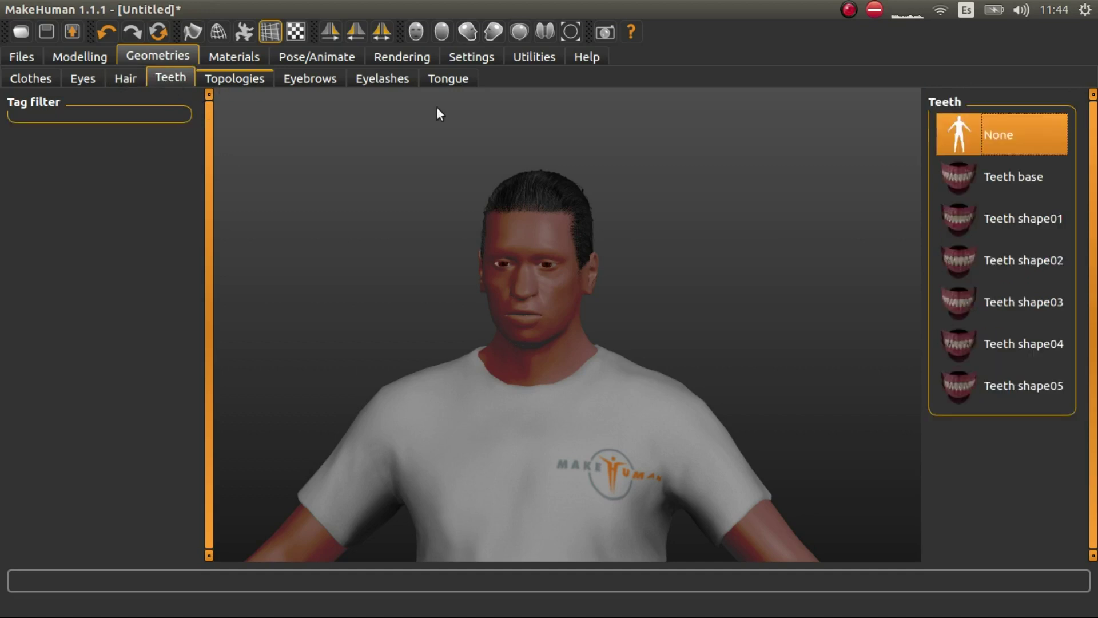
left_click(998, 183)
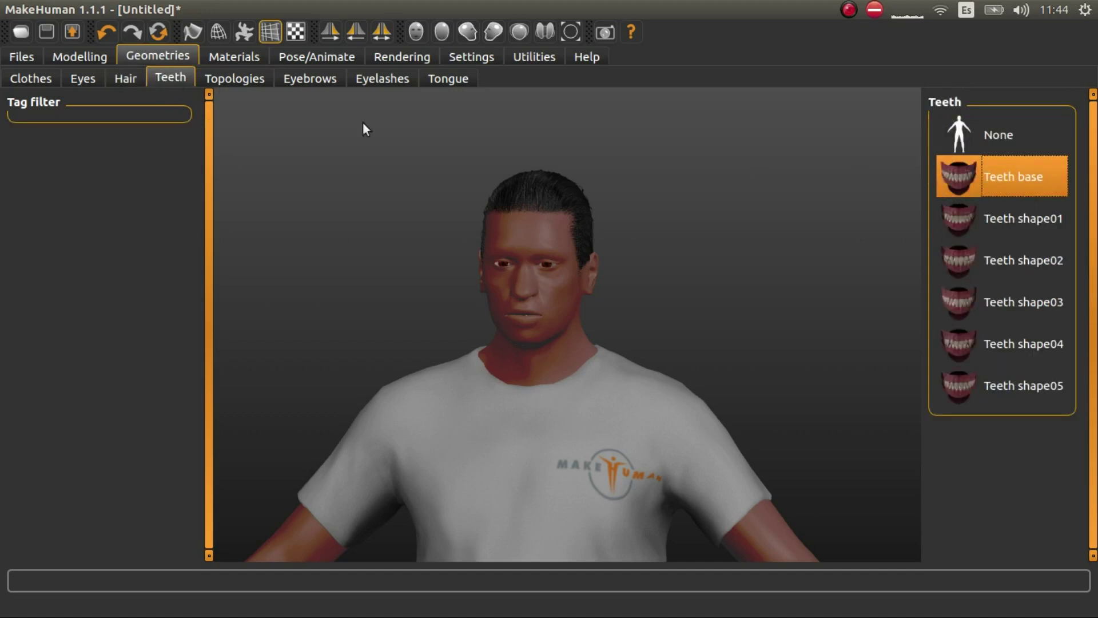
left_click(295, 81)
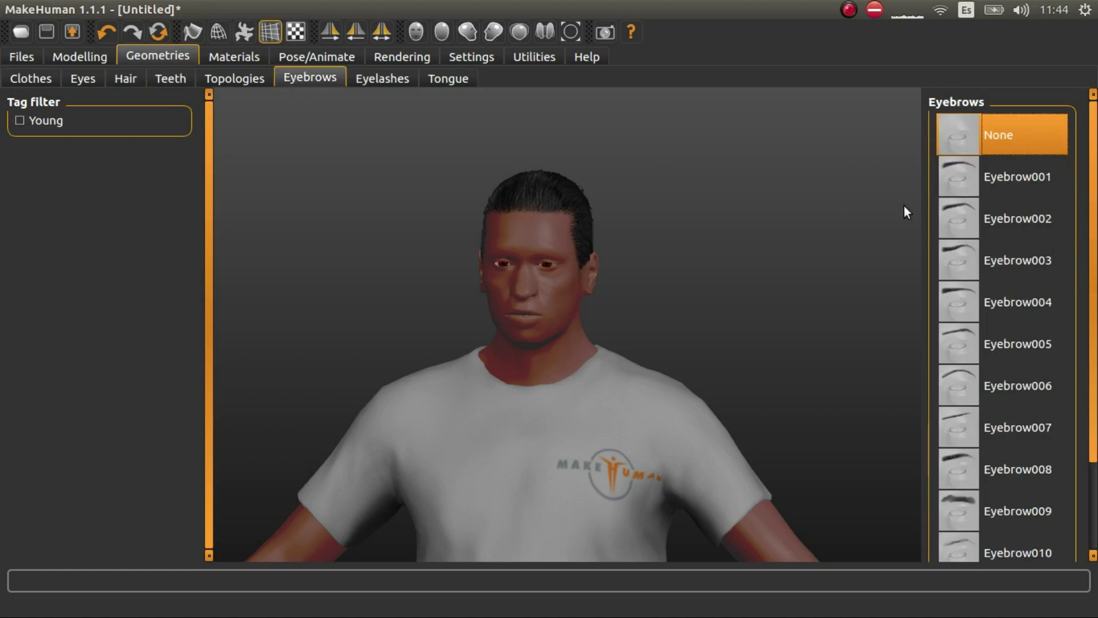
left_click(950, 181)
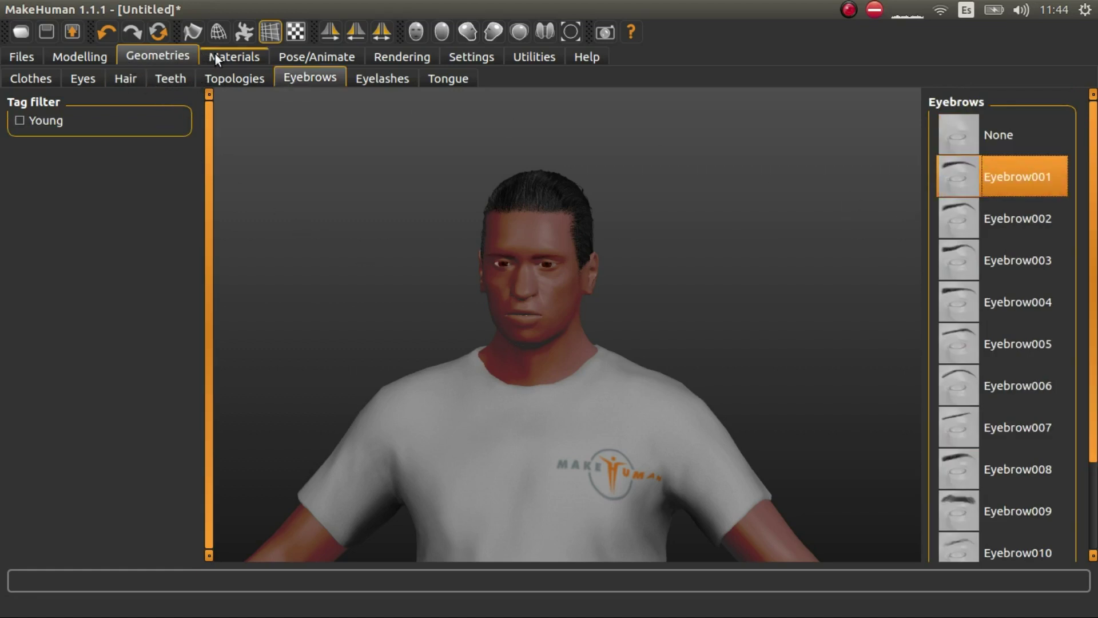
left_click(438, 82)
left_click(959, 175)
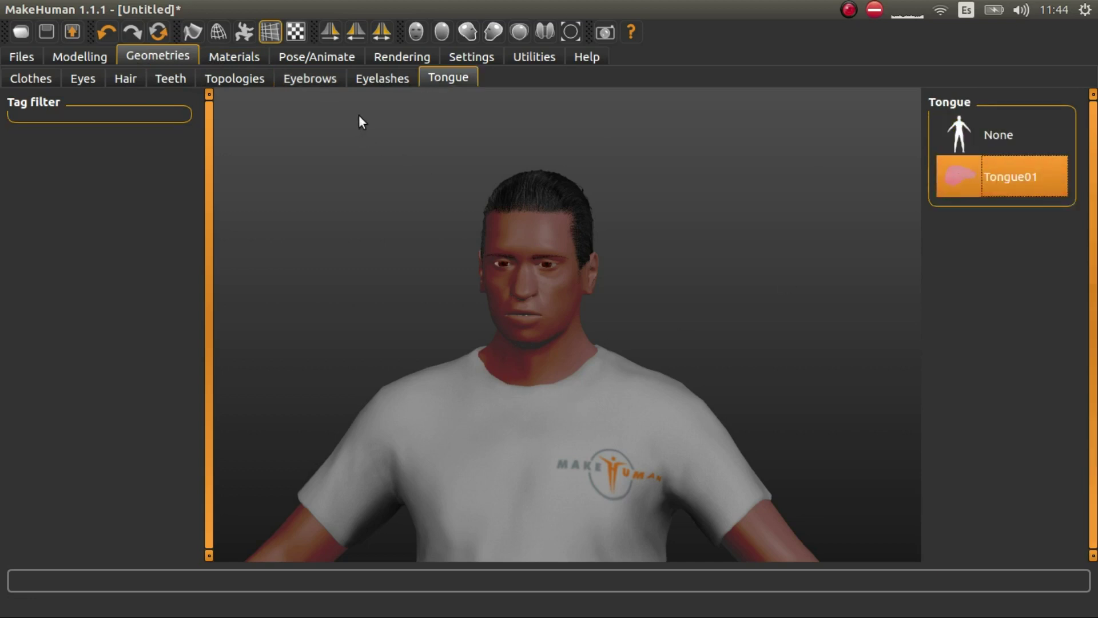
Step: Apply the Middleage african female skin material to the character
left_click(222, 57)
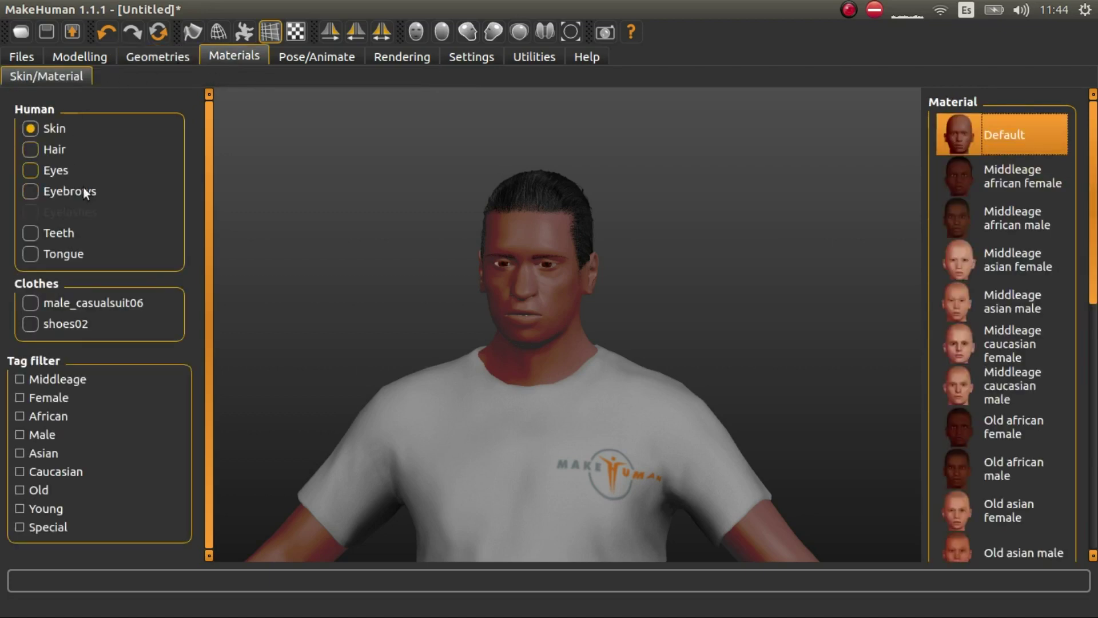
left_click(1015, 221)
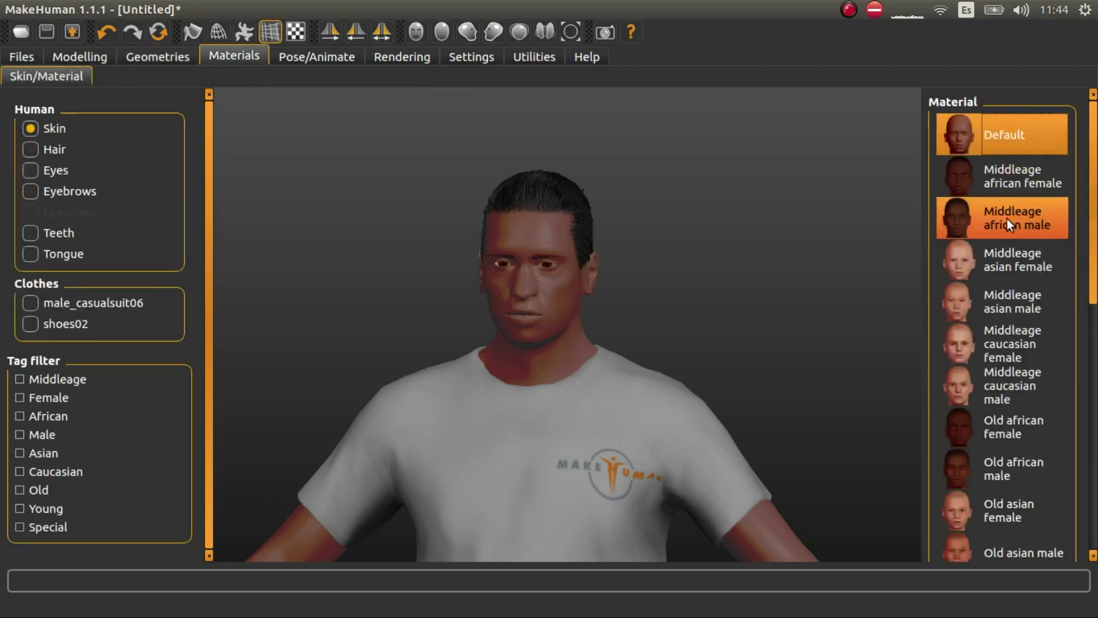
left_click(1002, 180)
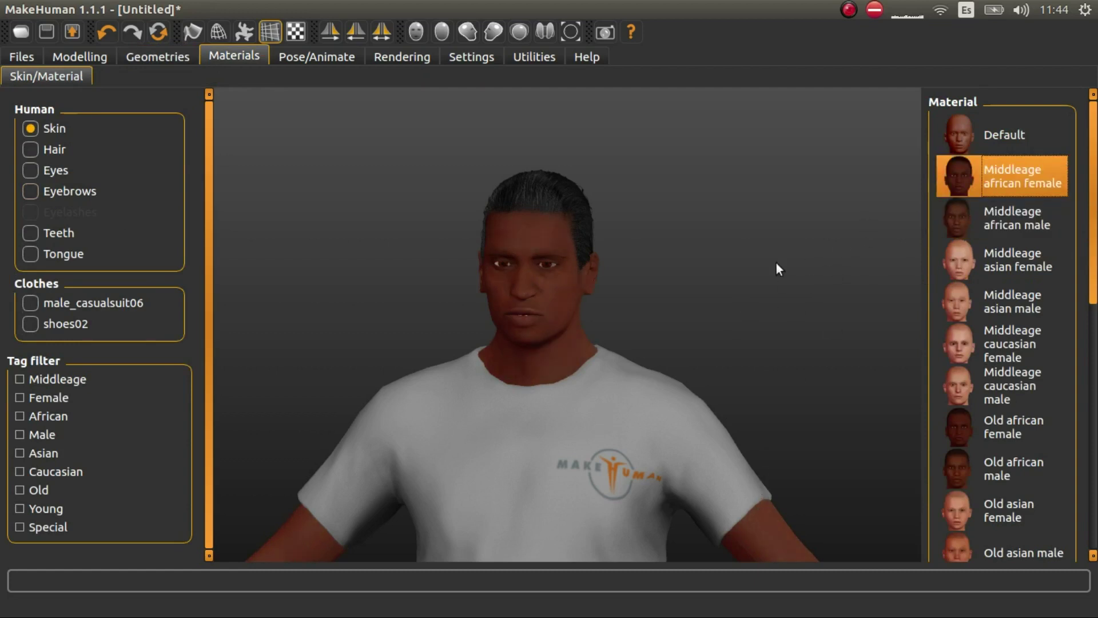
scroll(602, 465, "up", 5)
scroll(595, 463, "down", 5)
scroll(536, 269, "down", 3)
scroll(537, 264, "down", 3)
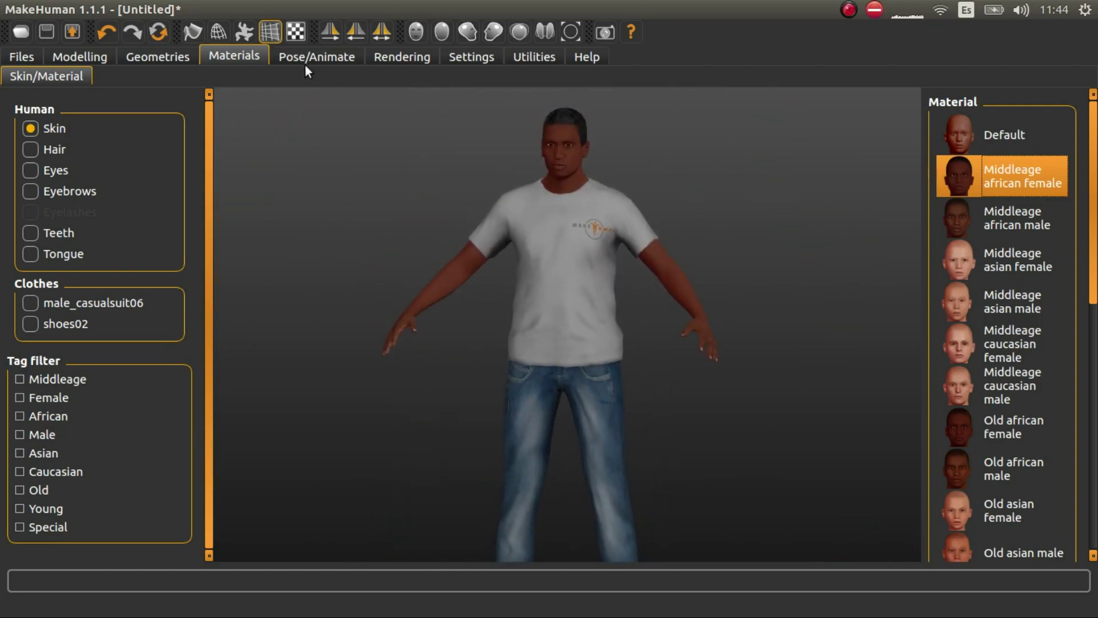
Step: Assign the Default rig preset as the character's skeleton
left_click(284, 56)
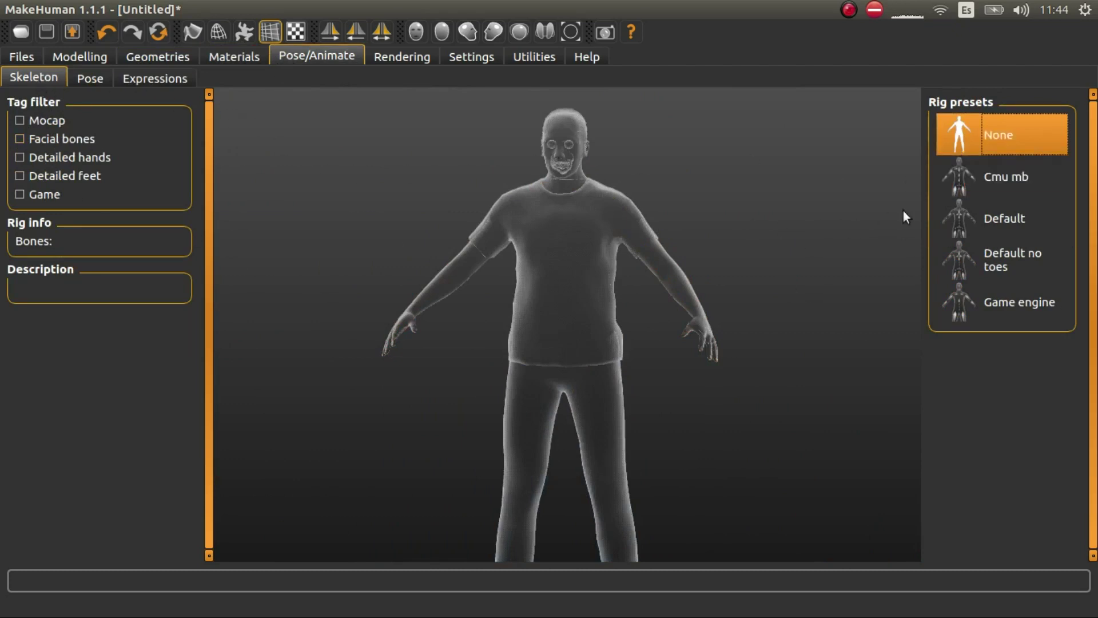
left_click(1010, 219)
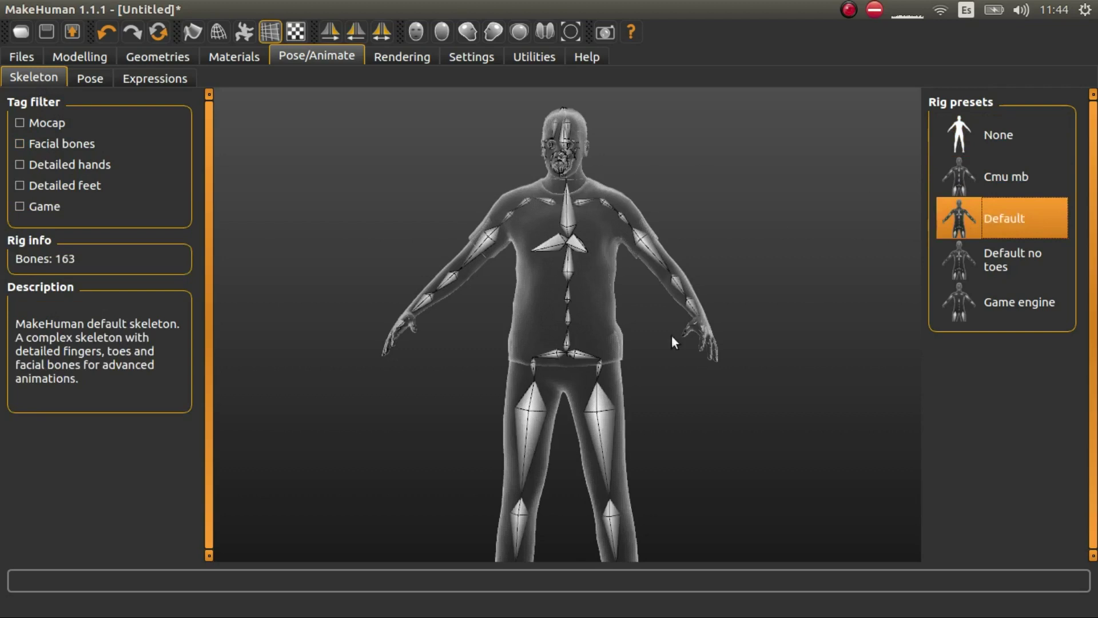
Step: Set the character's rig to None and give it the Standing04 pose after trying Standing02
left_click(991, 145)
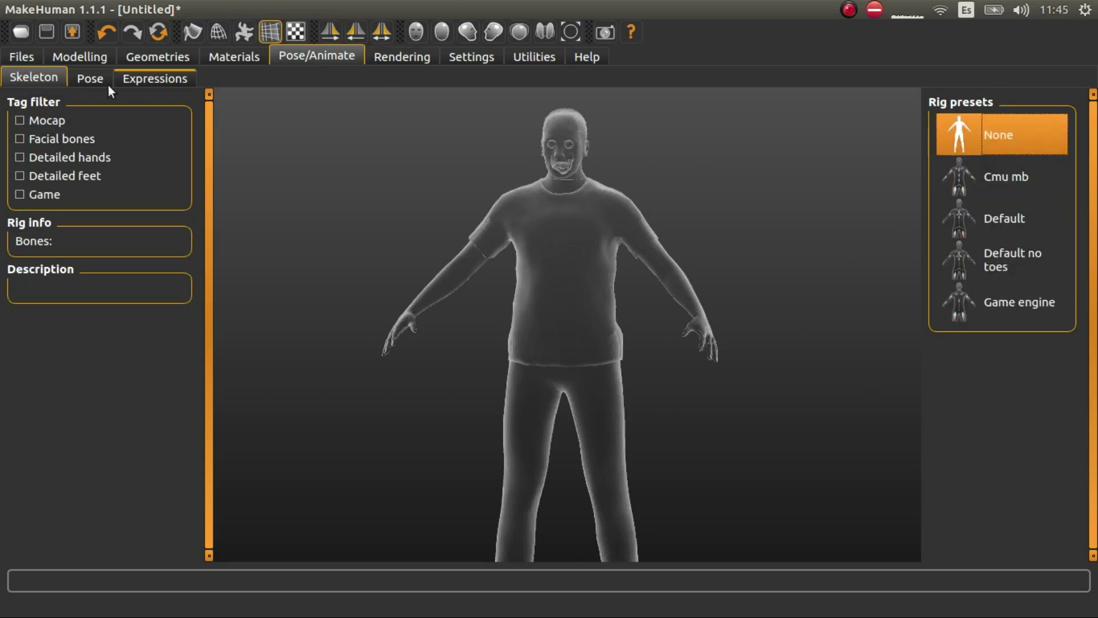
left_click(91, 79)
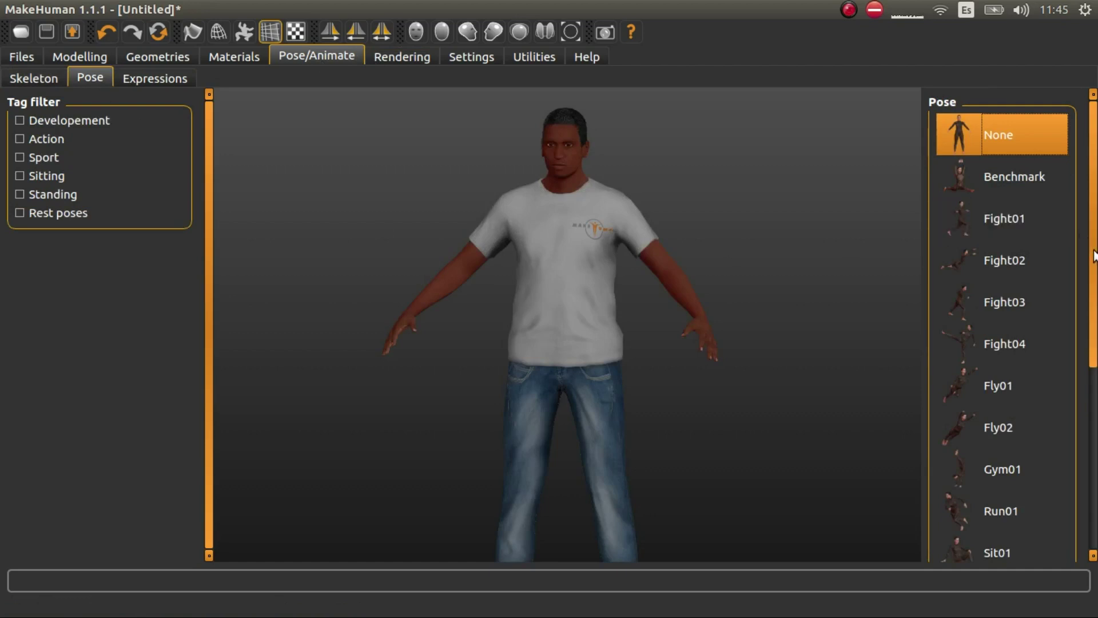
scroll(1065, 274, "down", 5)
left_click(1004, 353)
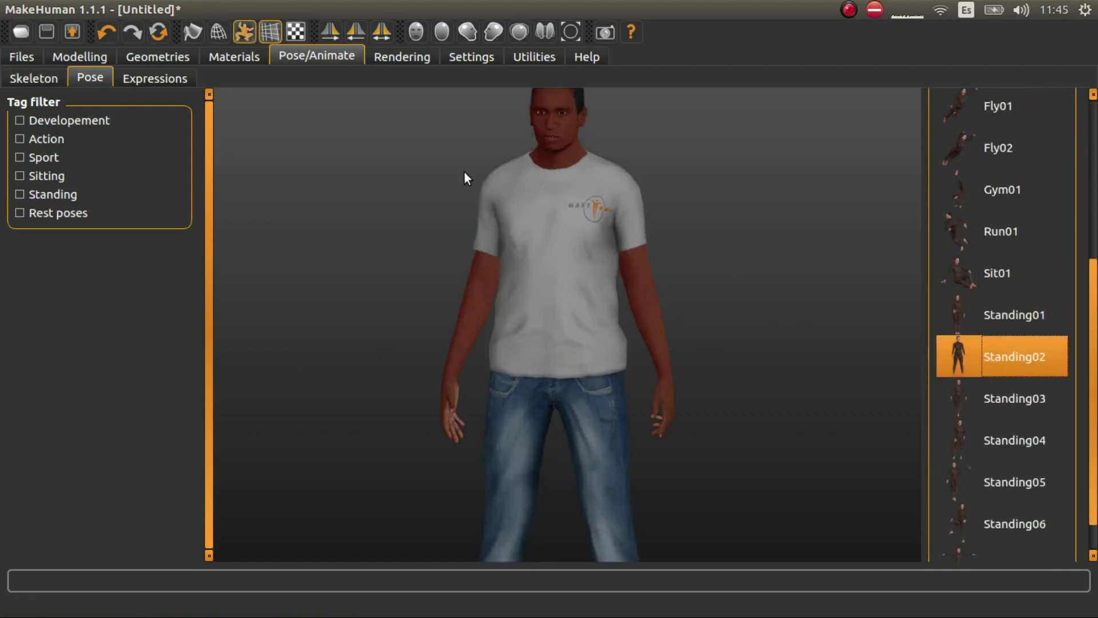
left_click(961, 443)
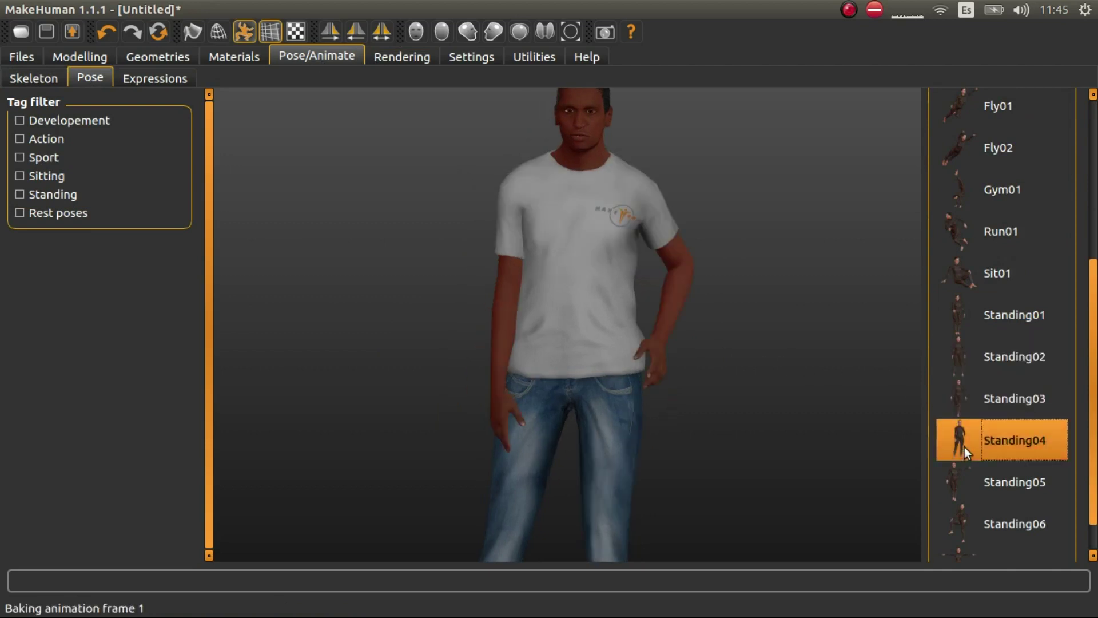
scroll(613, 283, "up", 2)
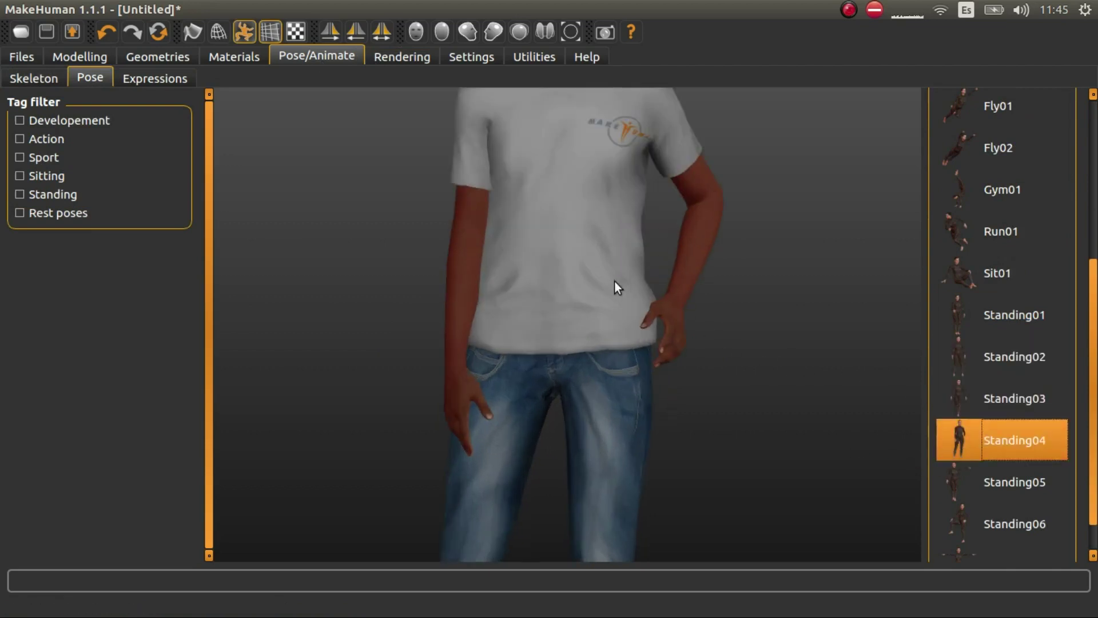
scroll(599, 254, "down", 5)
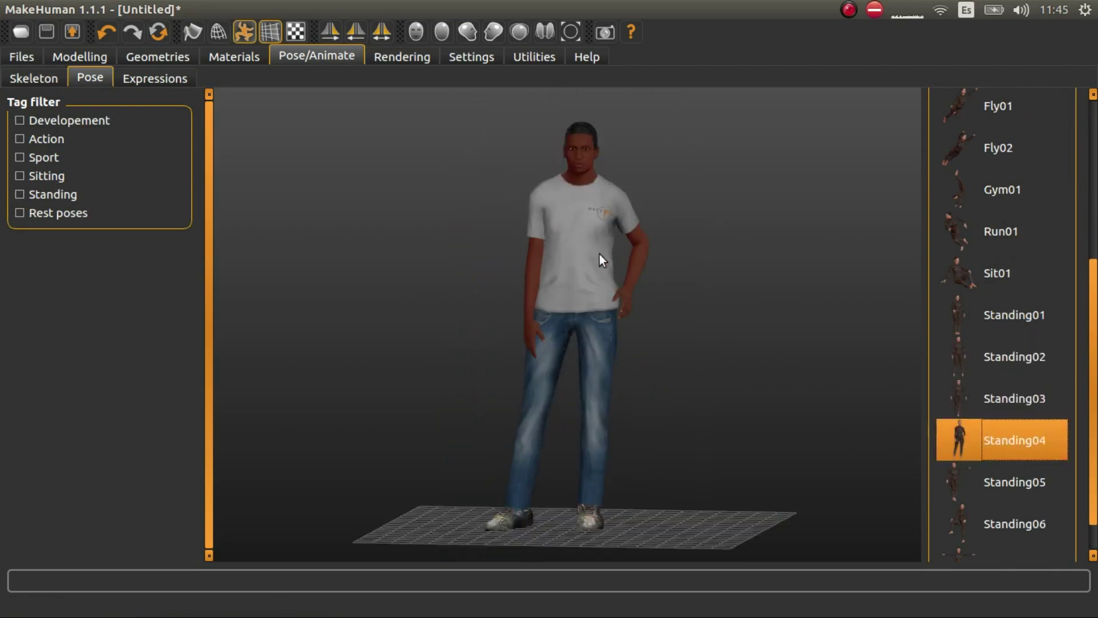
Step: Give the character the Sceptical01 facial expression after trying Anger01
left_click(140, 81)
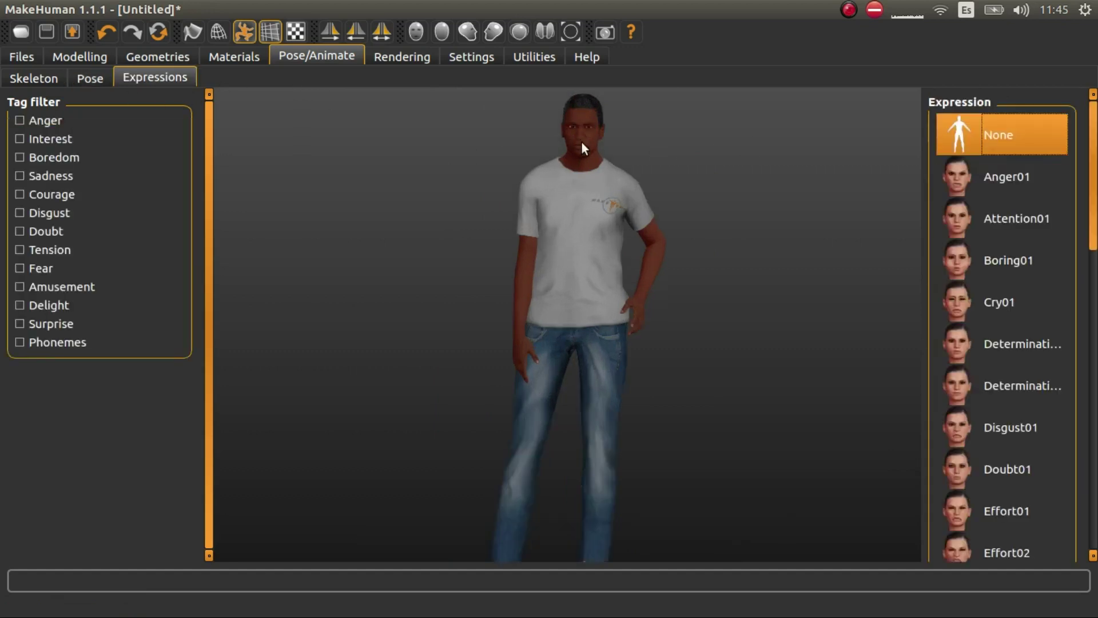
left_click(970, 183)
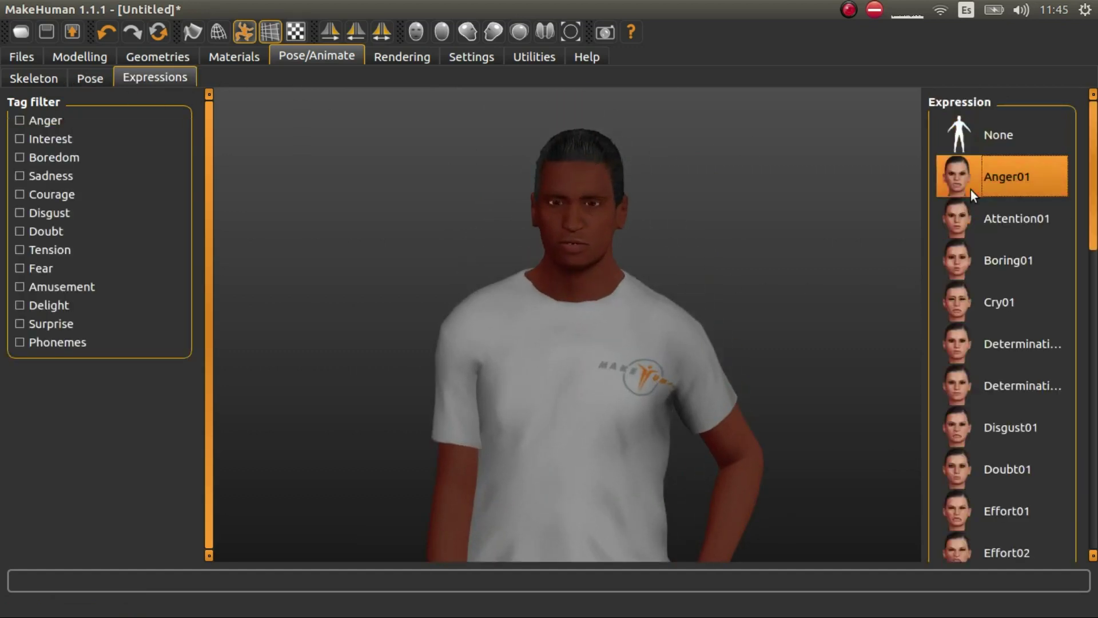
left_click_drag(1092, 220, 1094, 424)
left_click(985, 324)
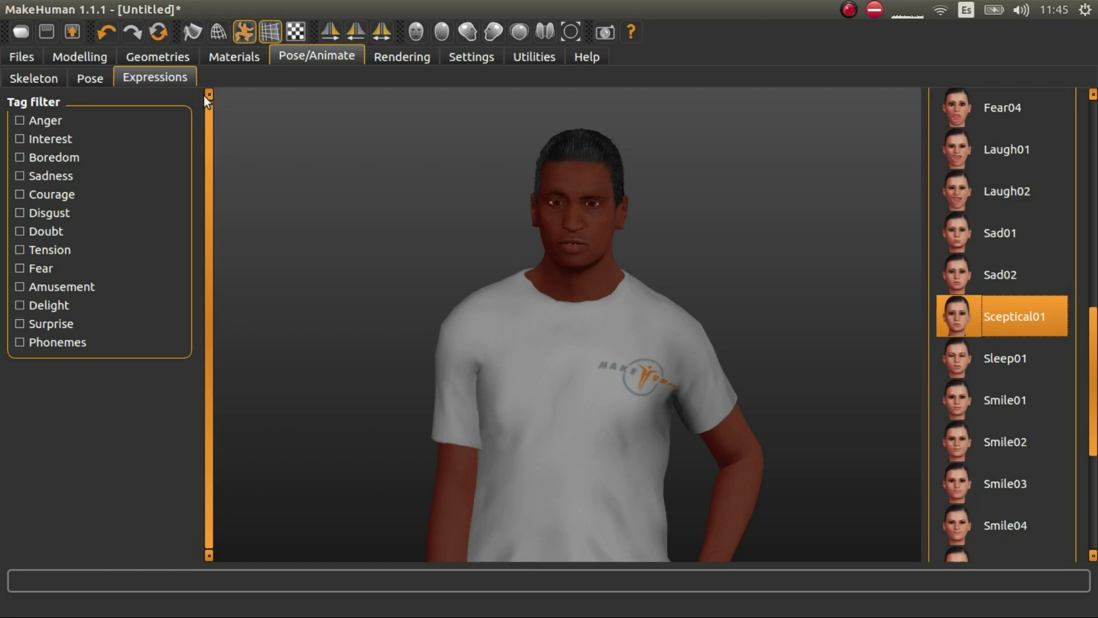
Step: Review the character's eye geometry selection and open the model export settings
left_click(206, 54)
left_click(147, 54)
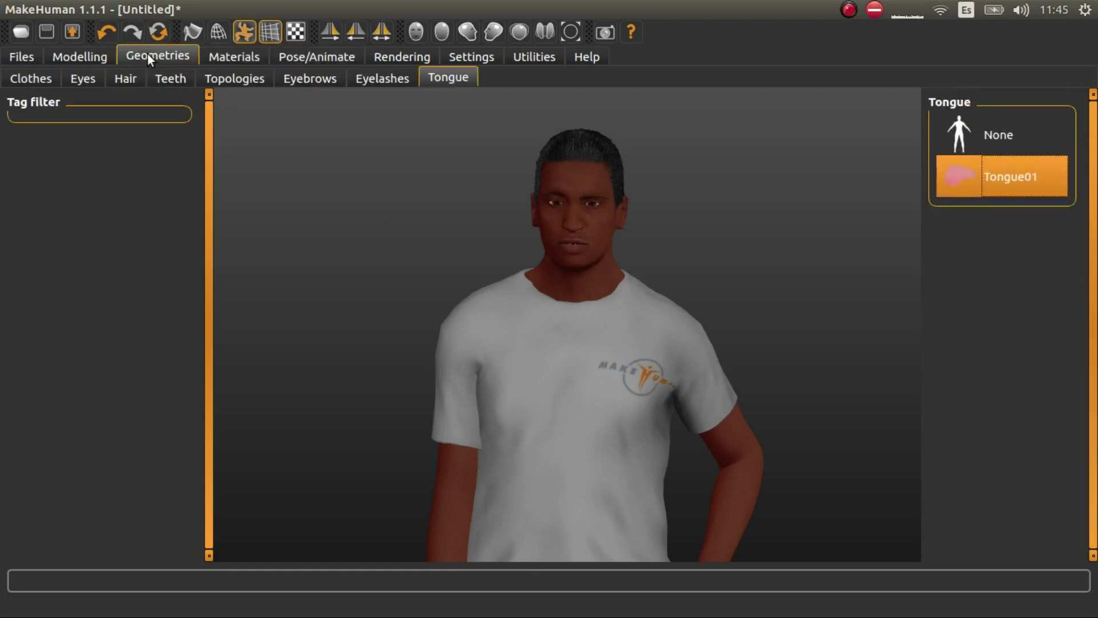
left_click(81, 80)
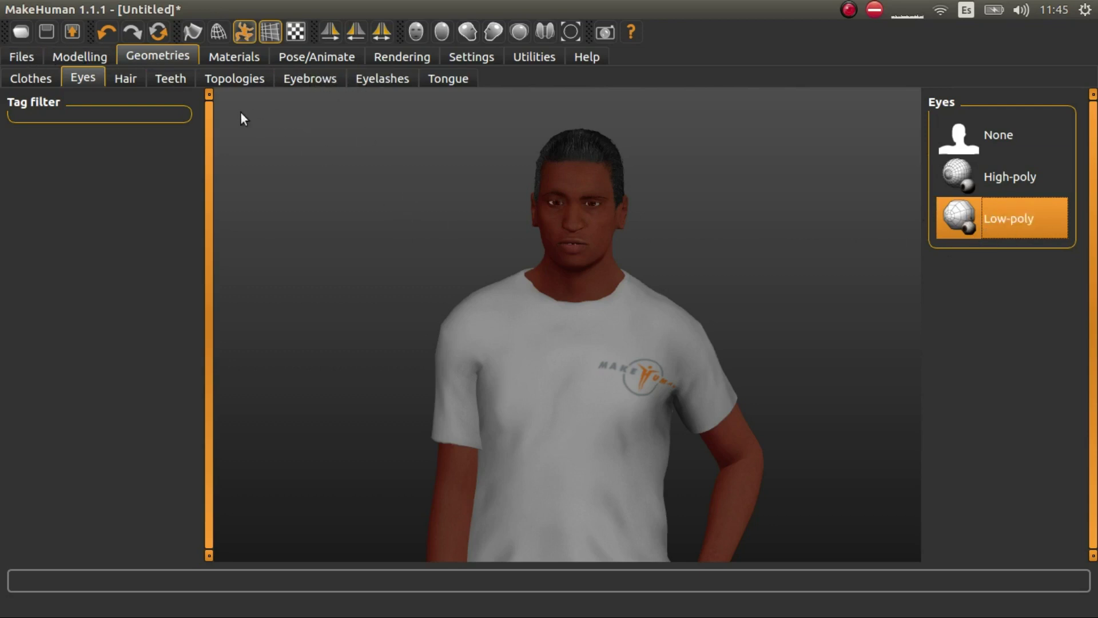
left_click(27, 56)
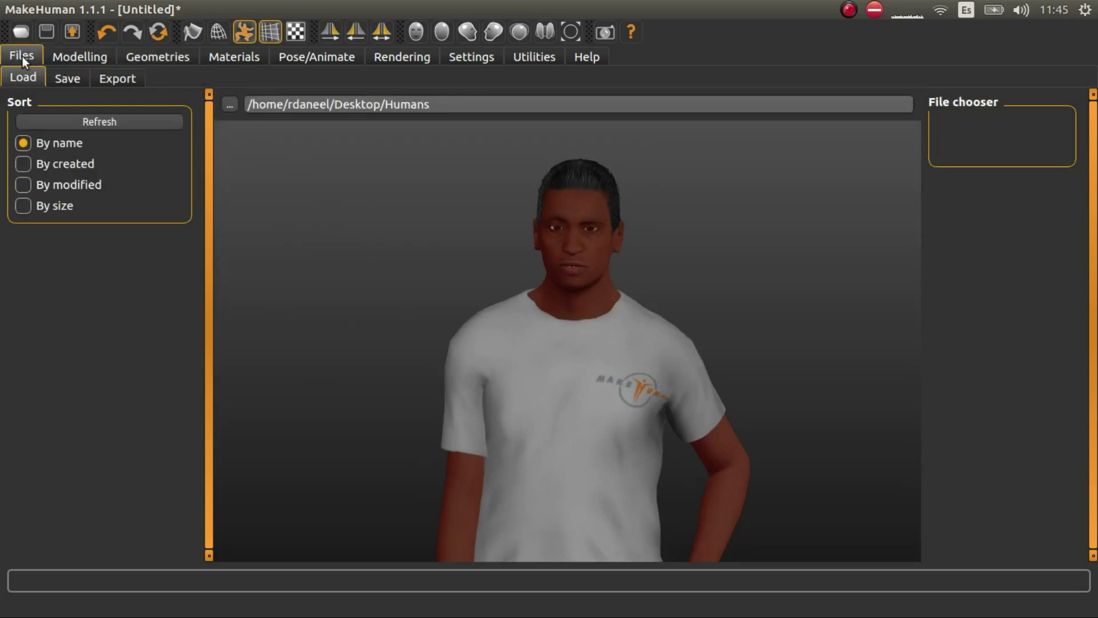
left_click(119, 81)
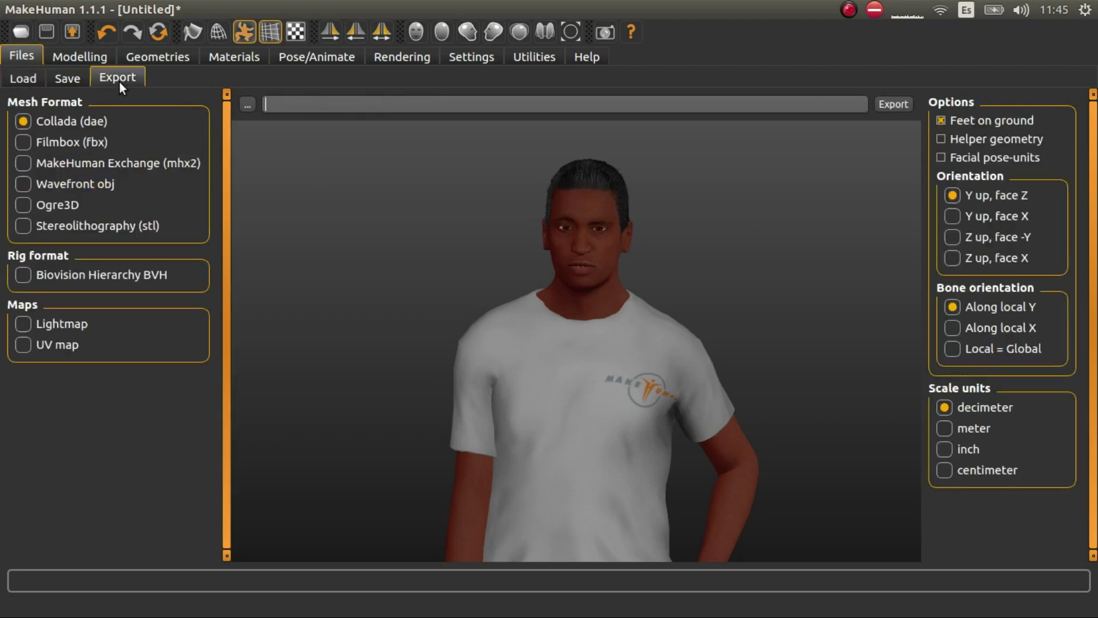
Step: Switch to the file manager and inspect the AddHuman/jeff model folder and its meshes subfolder
key("alt+Tab")
key("alt+Tab")
key("alt+Tab")
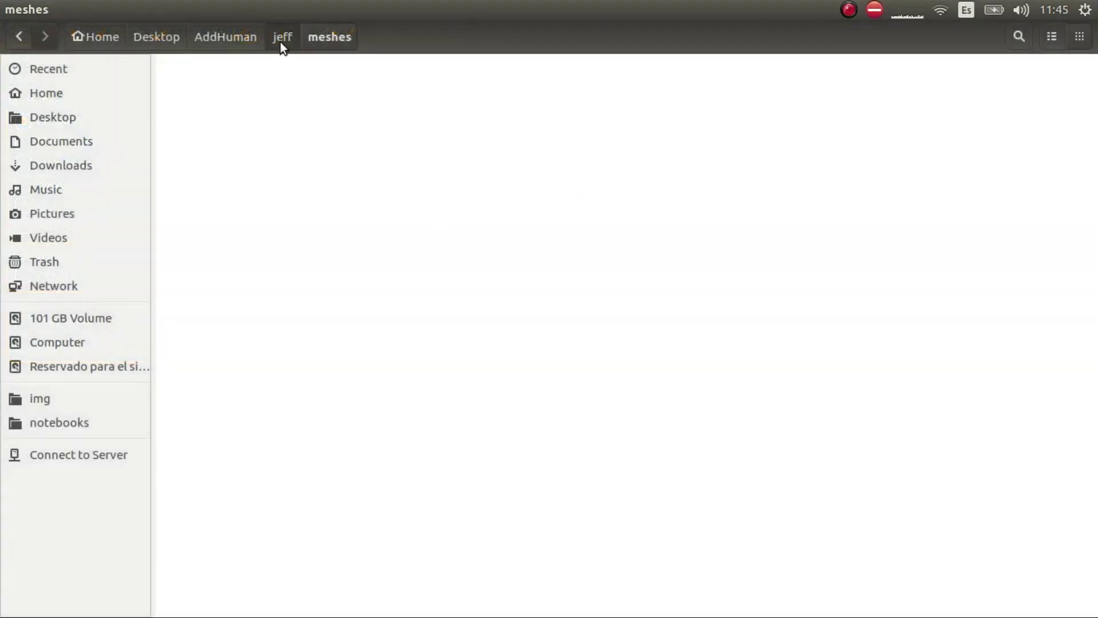
left_click(281, 40)
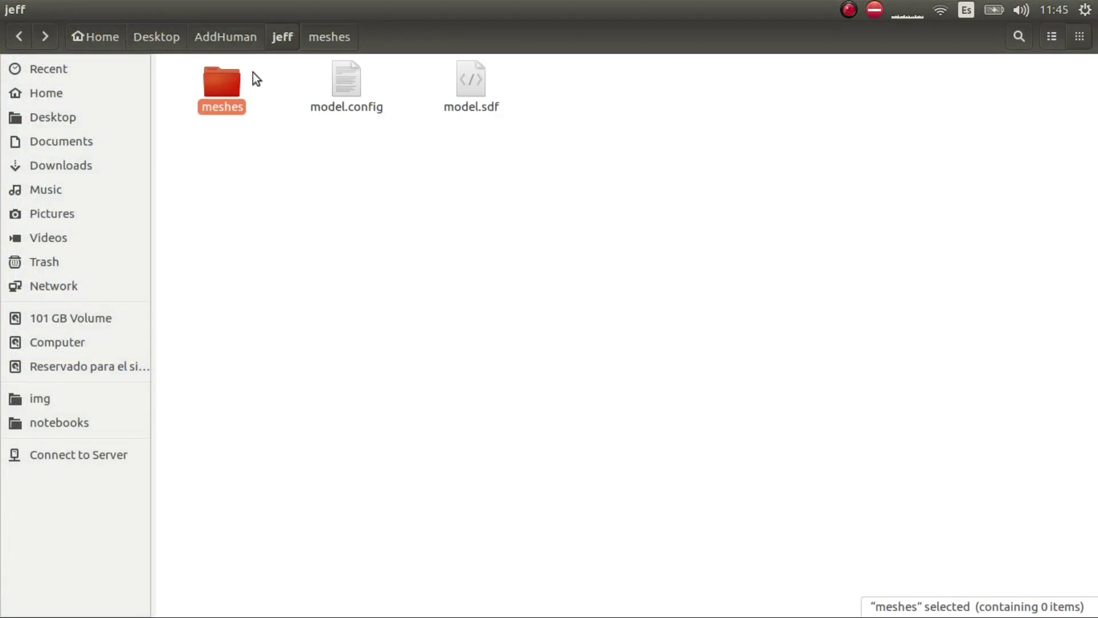
left_click(233, 35)
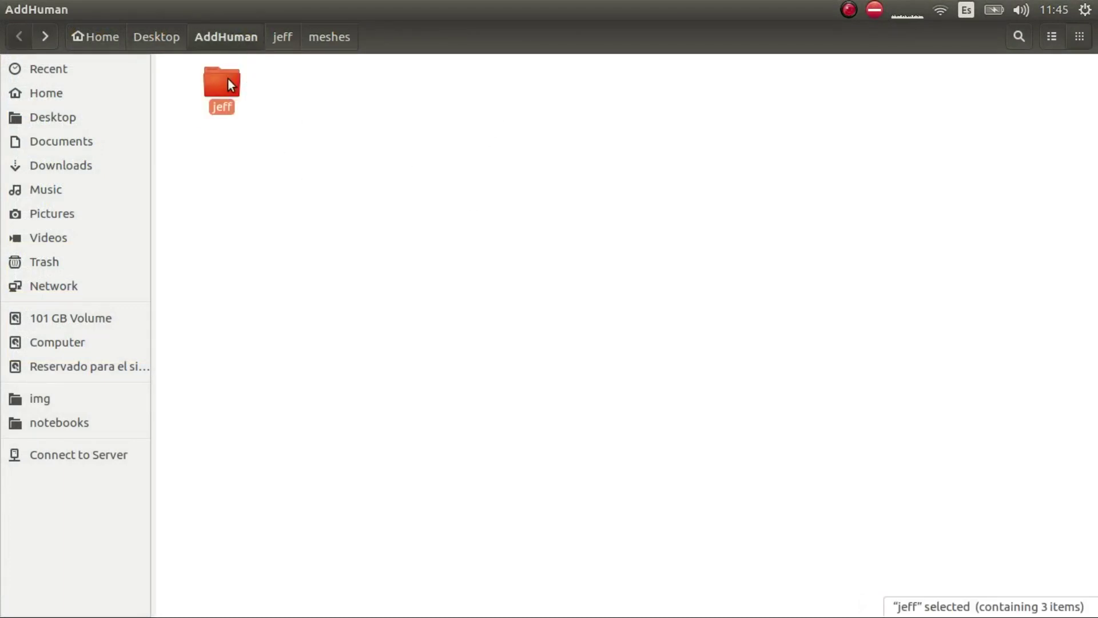
double_click(228, 80)
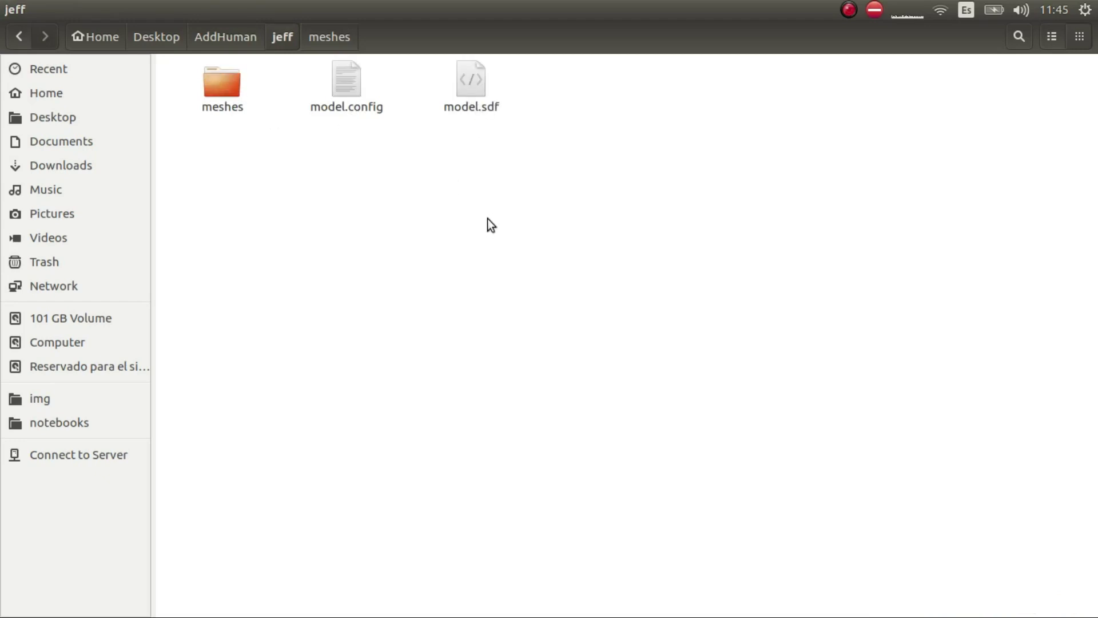
double_click(229, 83)
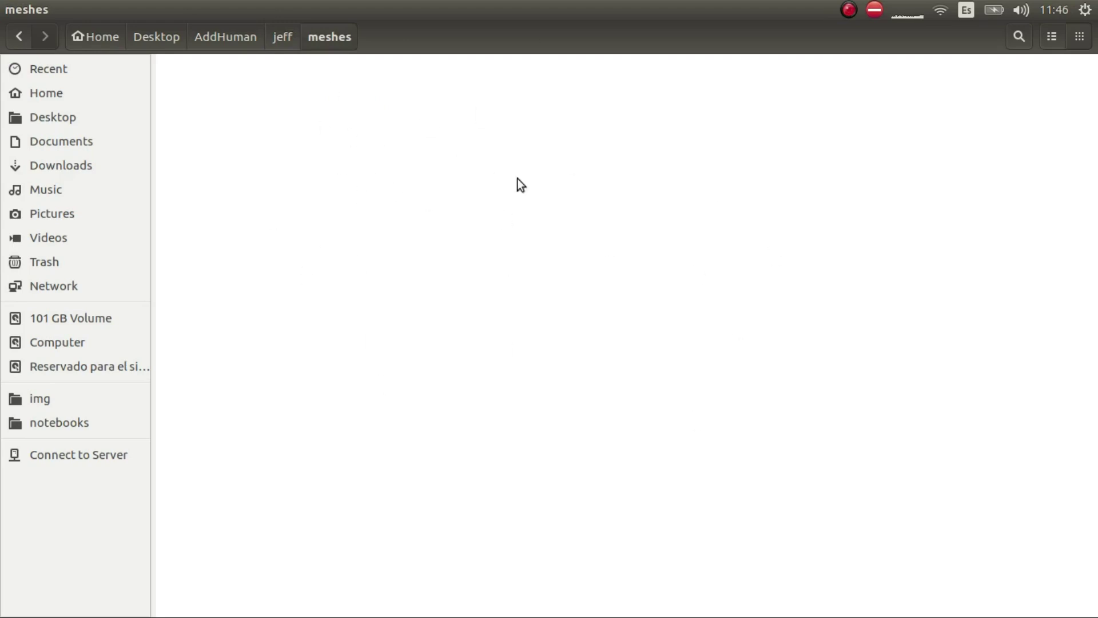
left_click(291, 36)
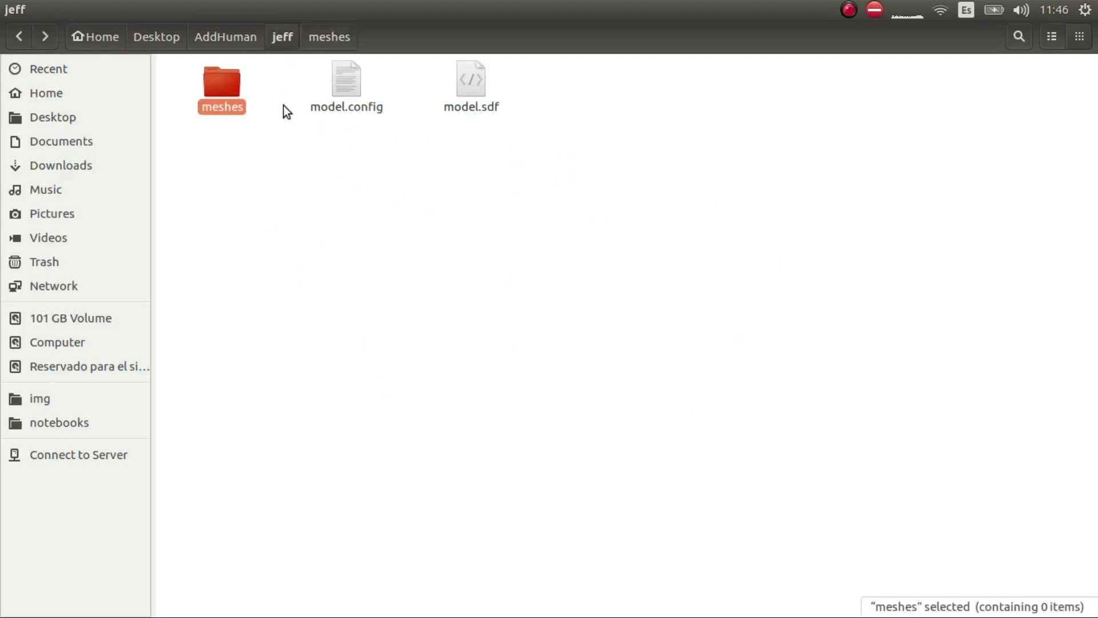
Step: Open model.sdf and examine the model name, the collision and visual mesh URIs, the bottom collision block and the inertial values
double_click(469, 83)
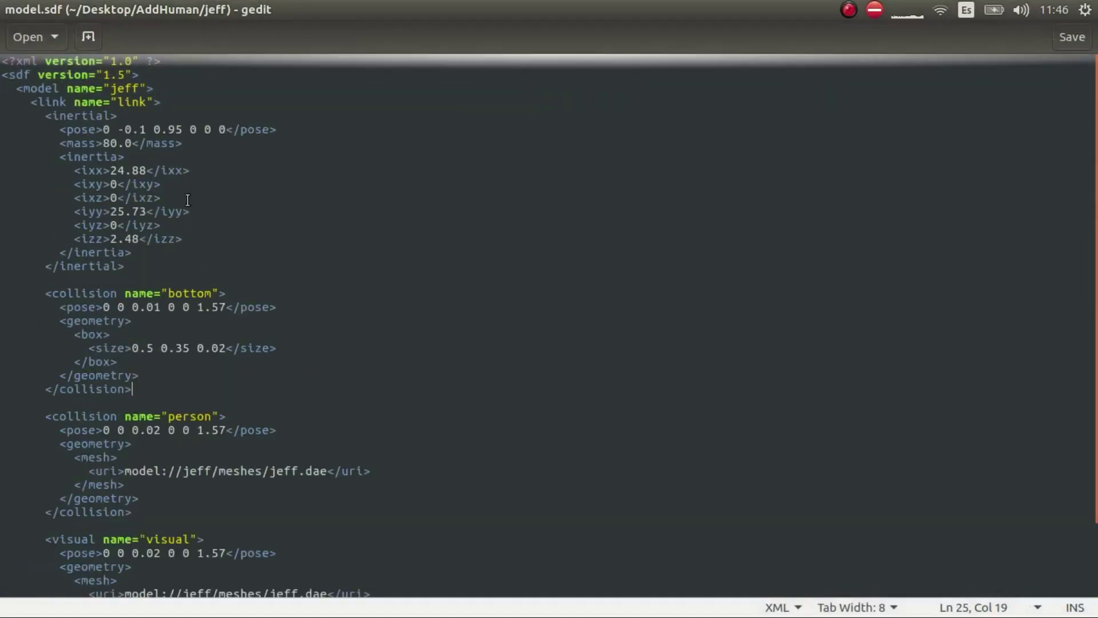
double_click(124, 88)
scroll(170, 189, "down", 3)
left_click_drag(181, 390, 328, 390)
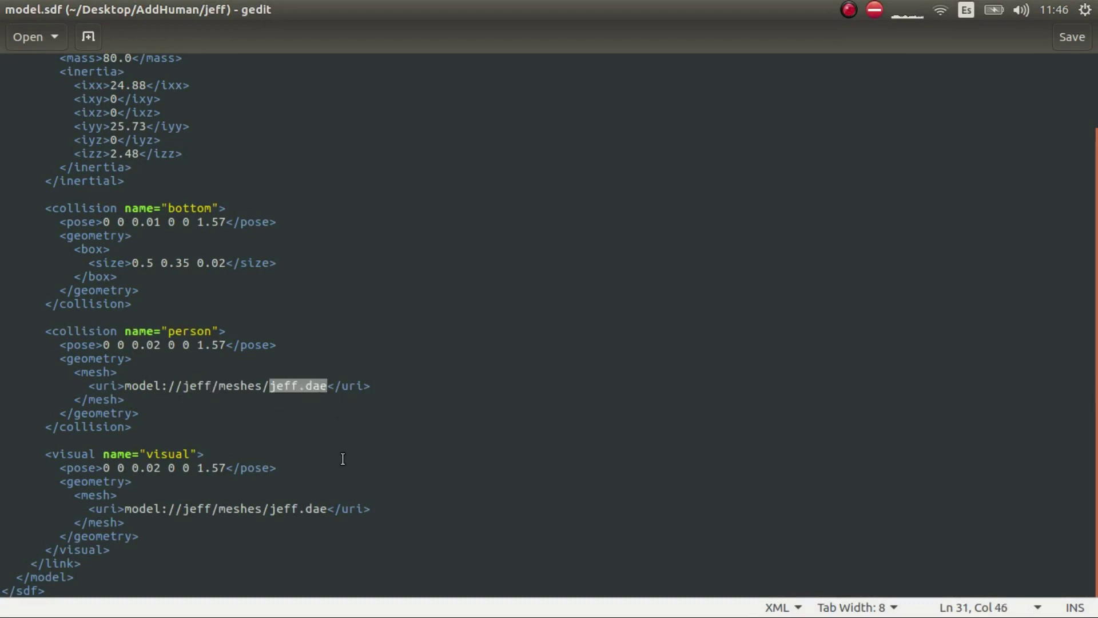
left_click_drag(124, 509, 232, 510)
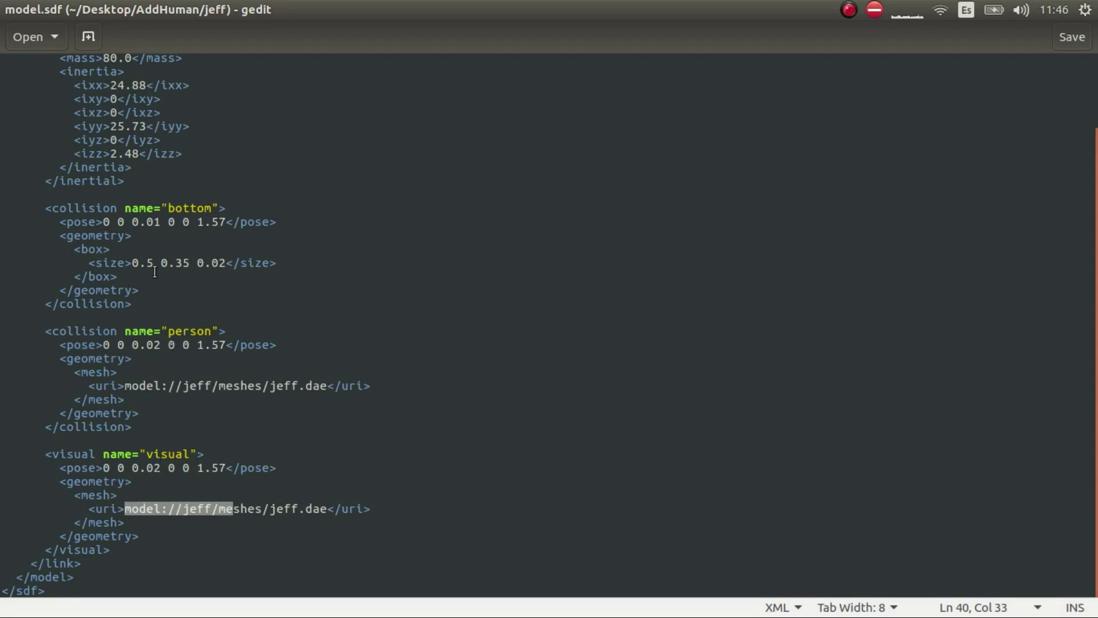
left_click_drag(45, 208, 140, 305)
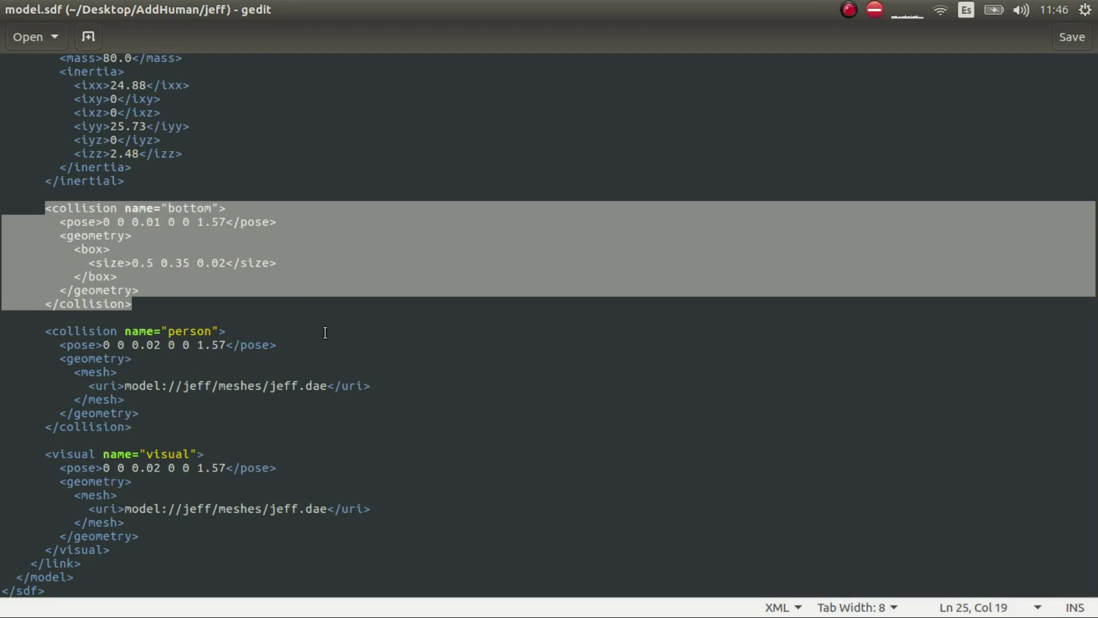
scroll(285, 237, "up", 3)
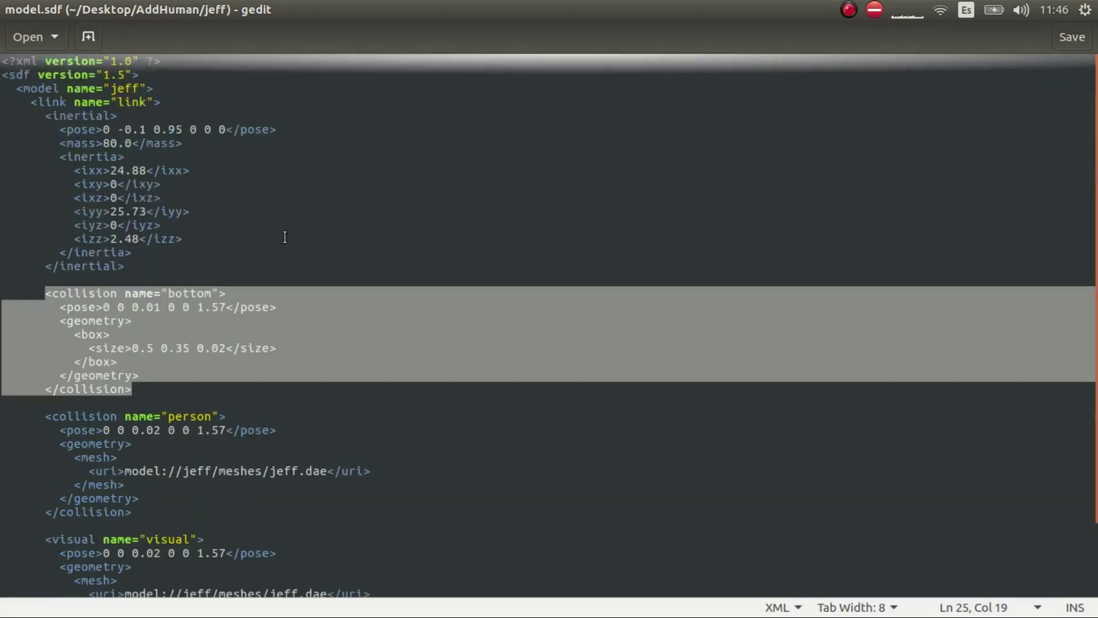
Step: Switch to the terminal, move up from meshes to the jeff folder and list its contents
key("alt+Tab")
key("alt+Tab")
key("alt+Tab")
key("alt+Tab")
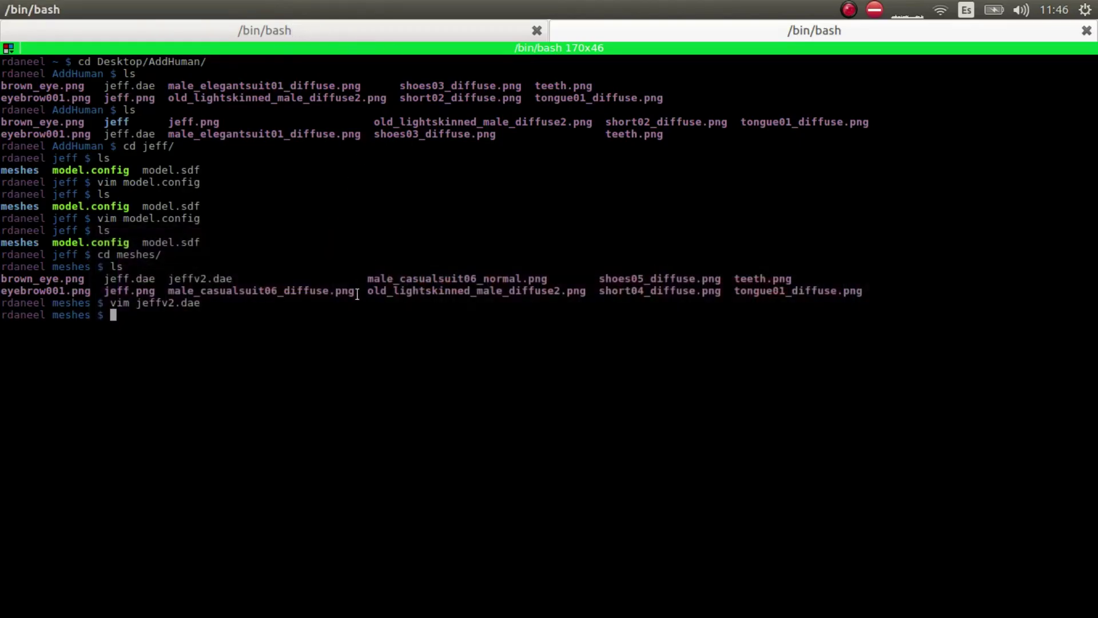
type("cd ..")
key("Return")
type("ls")
key("Return")
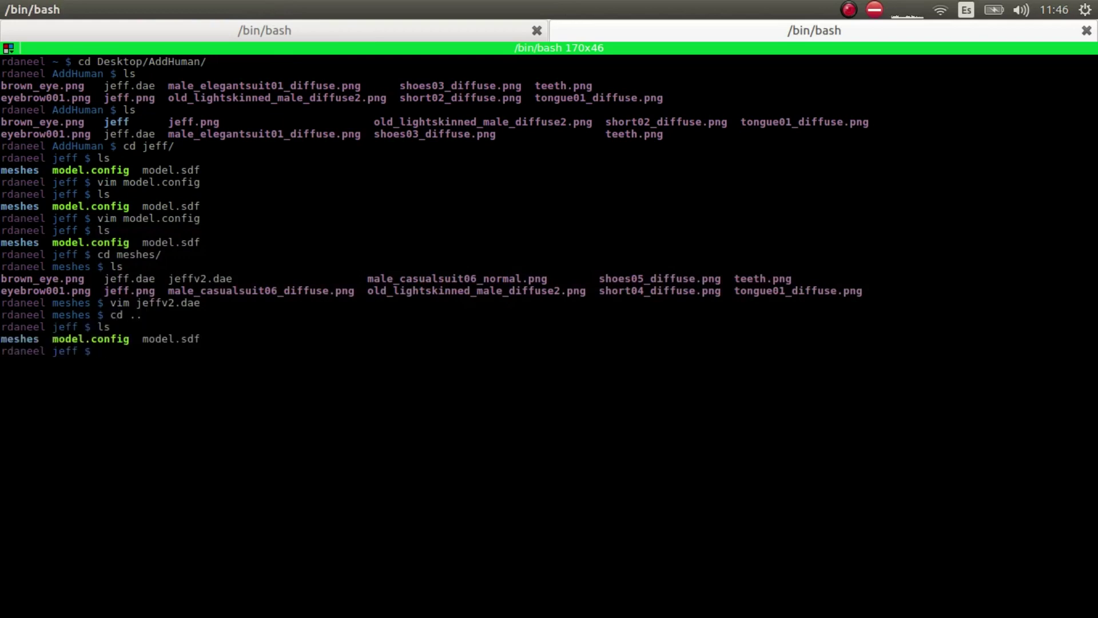
Step: Open model.config from the jeff folder in vim
type("cd mo")
key("BackSpace")
key("BackSpace")
key("BackSpace")
key("BackSpace")
key("BackSpace")
type("vim mo")
key("Tab")
type("c")
key("Tab")
key("Return")
Step: Read through the name, version, sdf, author and description entries of model.config, and quit vim
key("Down")
key("Down")
key("Right")
key("Right")
key("Right")
key("Right")
key("Right")
key("Right")
key("Right")
key("Right")
key("Down")
key("Down")
key("Down")
key("Up")
key("Up")
key("Up")
key("Down")
key("Down")
key("Down")
key("Down")
key("Down")
key("Down")
key("Down")
key("Down")
key("Down")
key("Down")
key("Down")
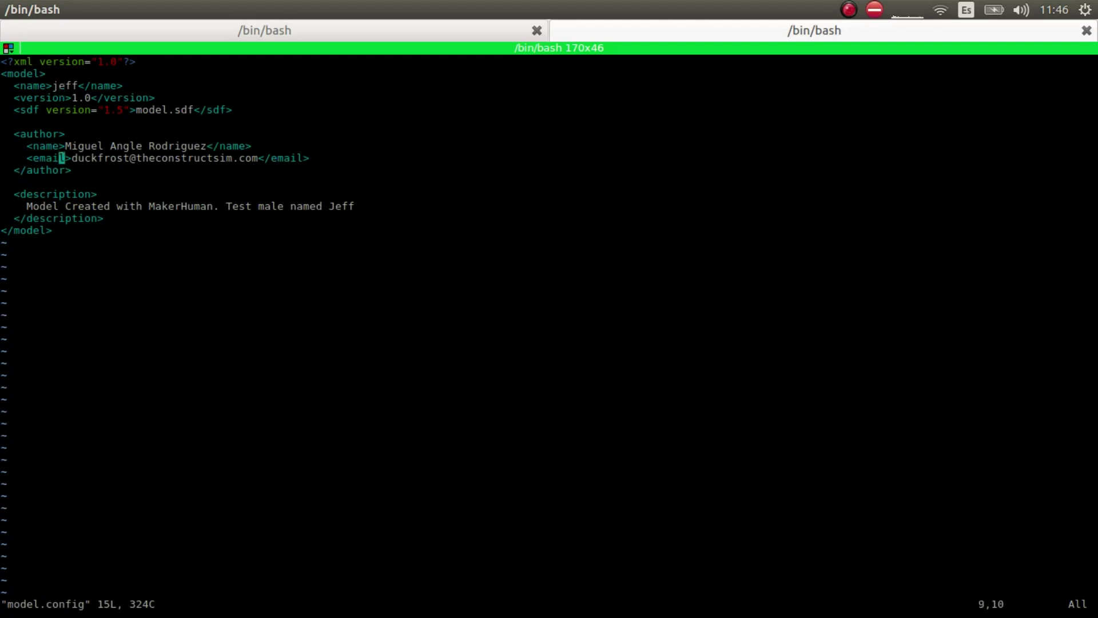
key("Up")
key("Up")
key("Down")
type(":q")
key("Return")
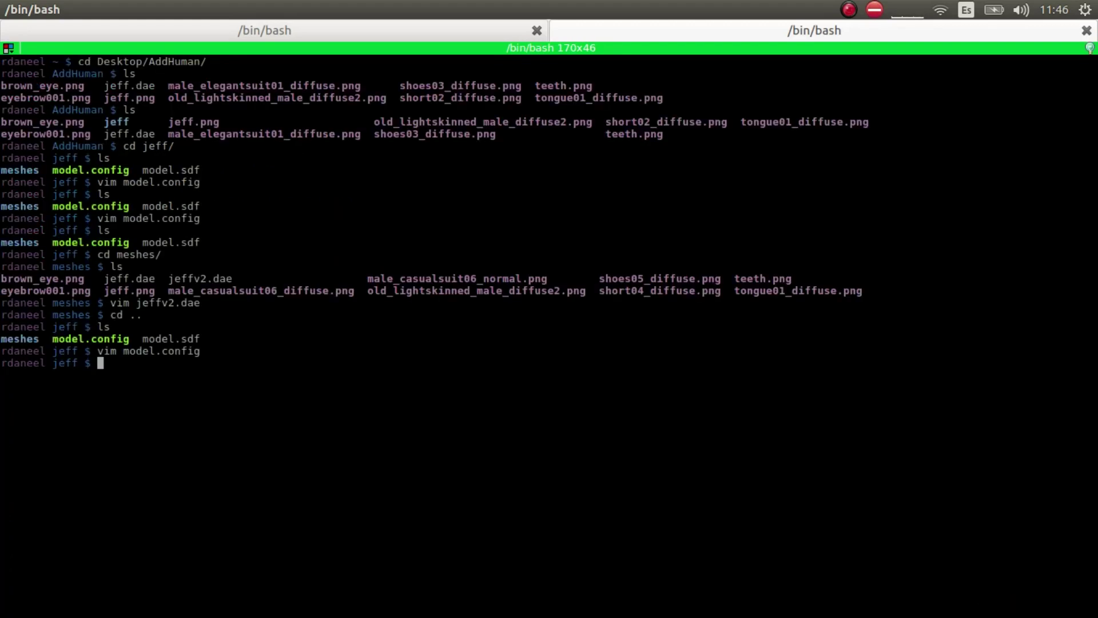
Step: Return to MakeHuman, set the Collada export file to jeff in AddHuman/jeff/meshes, and set the scale units to meter
key("alt+Tab")
key("alt+Tab")
key("alt+Tab")
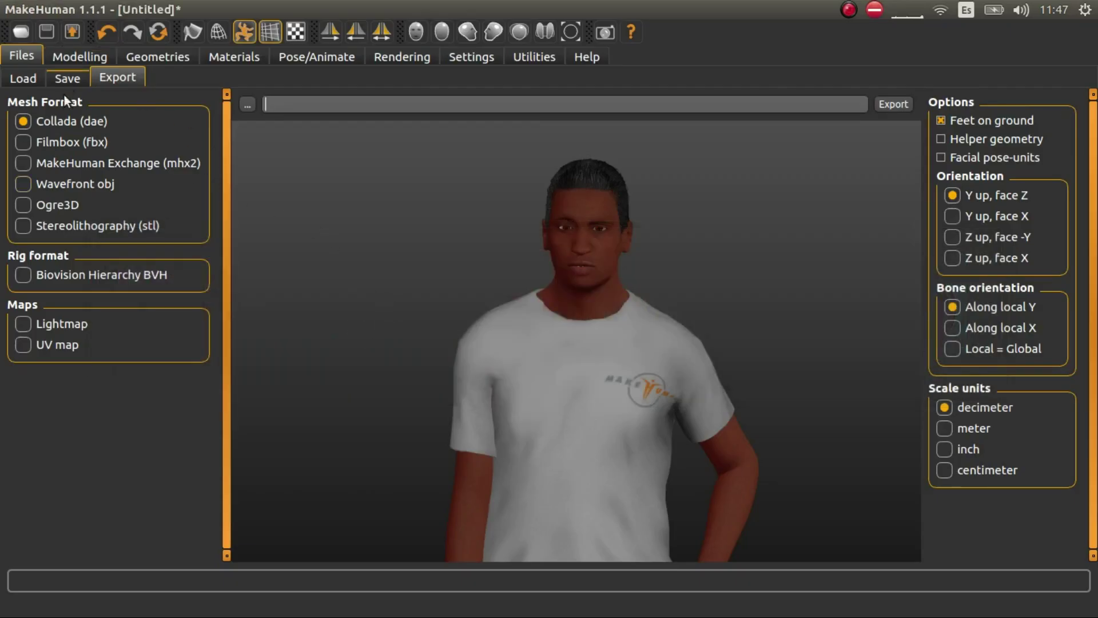
left_click(246, 104)
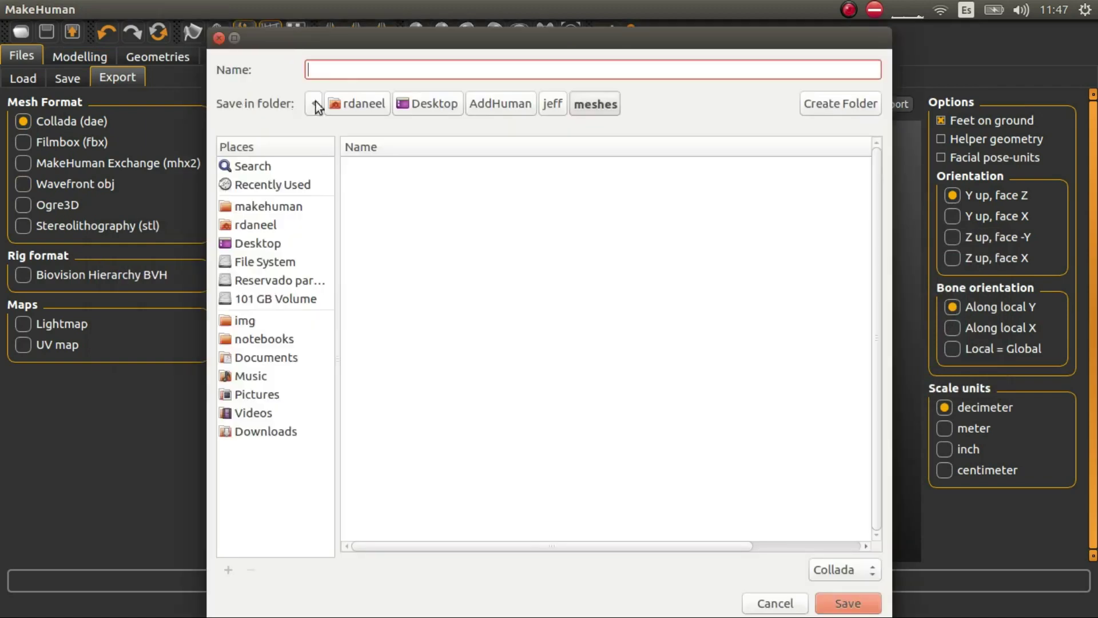
left_click(554, 104)
double_click(389, 167)
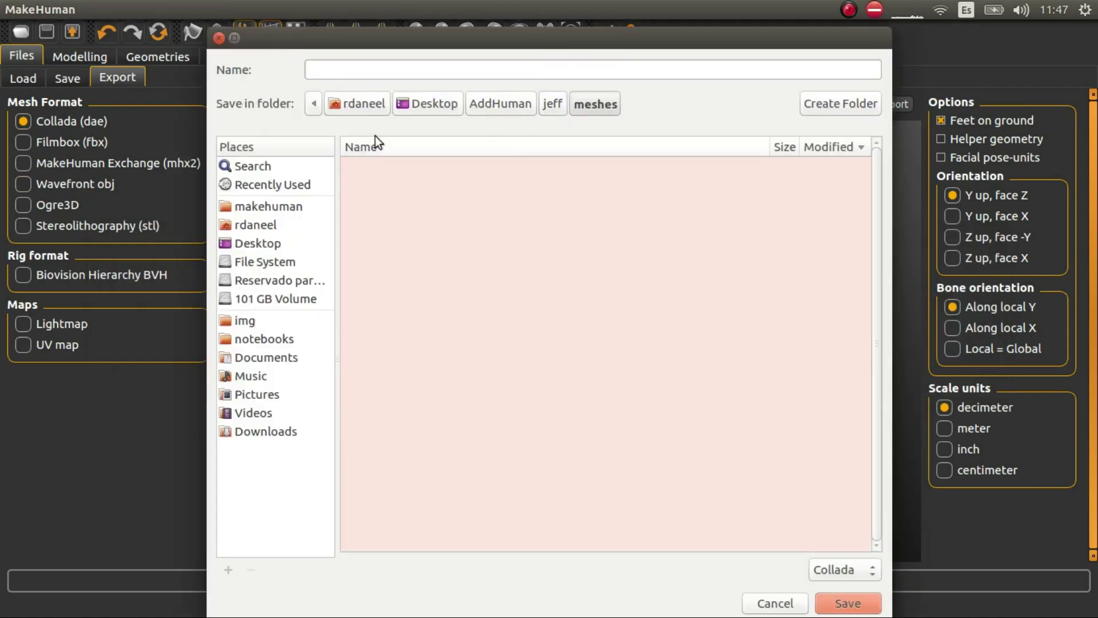
left_click(338, 71)
type("jeff")
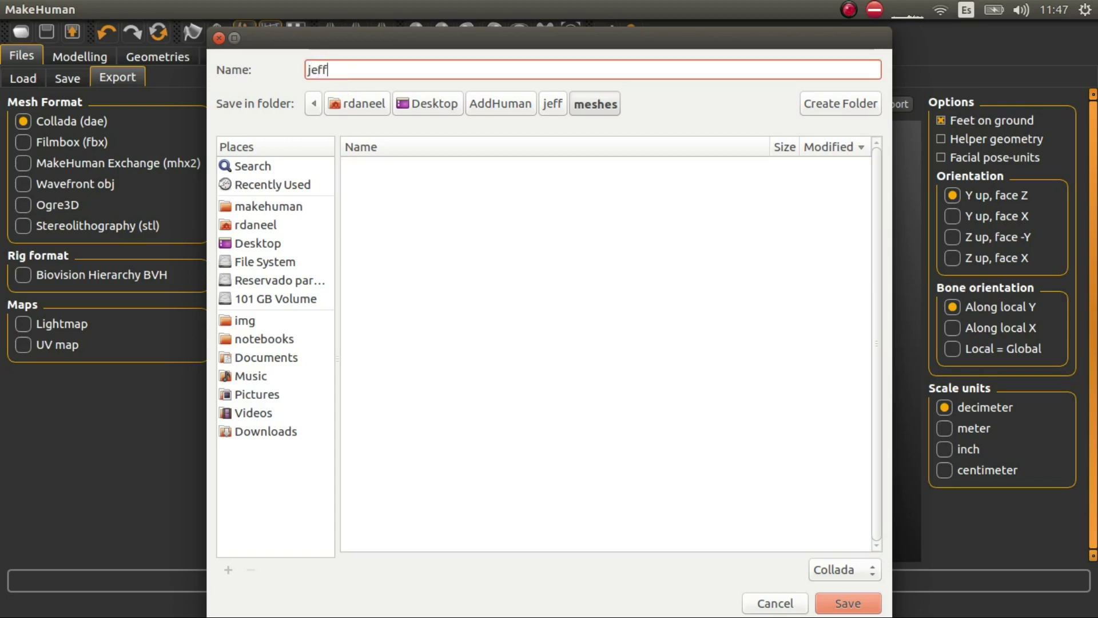
left_click(848, 605)
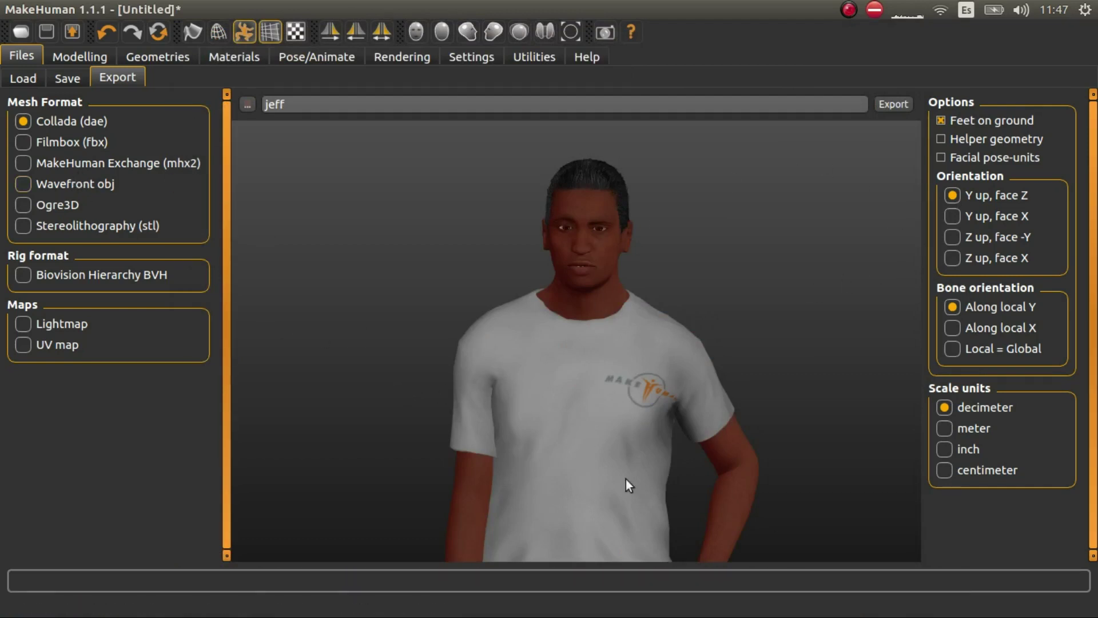
left_click(945, 430)
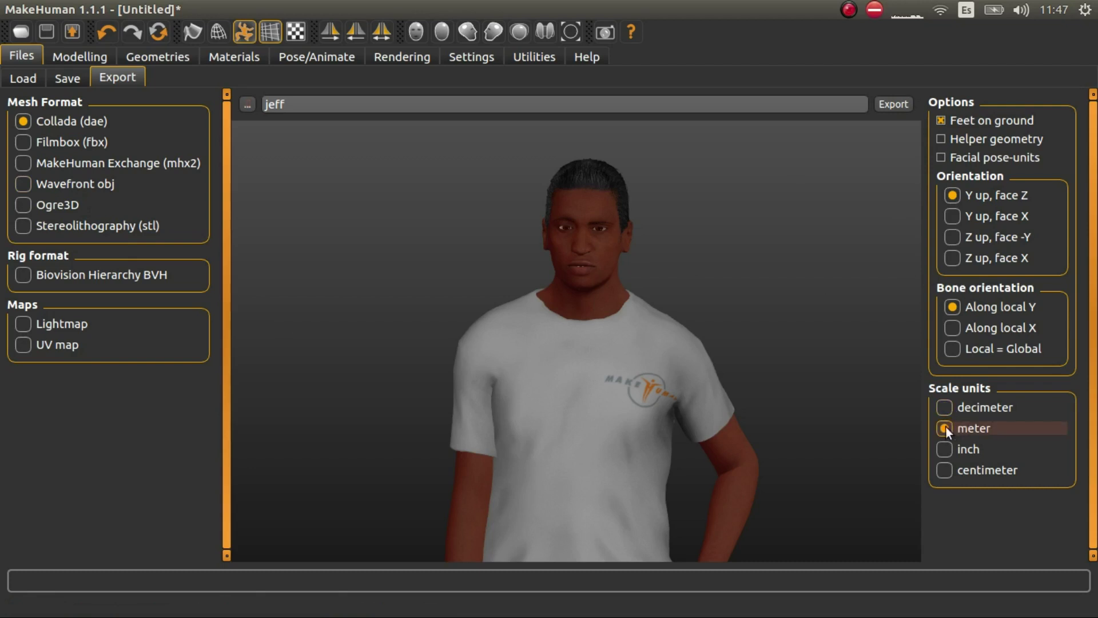
Step: Switch to the file manager, open the meshes folder inside jeff and delete its existing contents
key("alt+Tab")
key("alt+Tab")
key("alt+Tab")
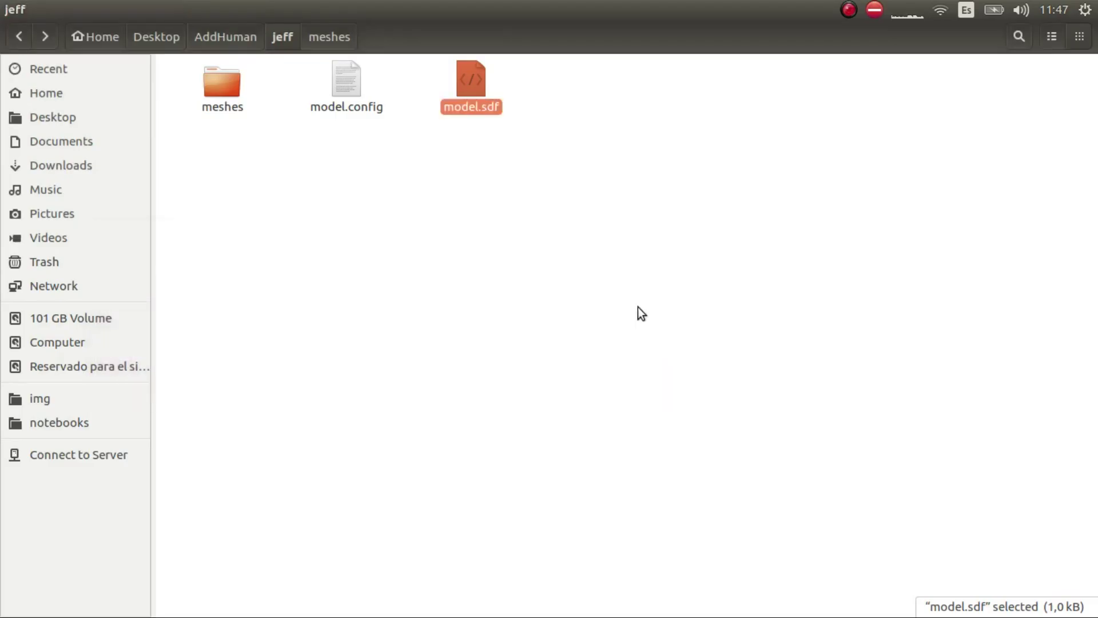
double_click(207, 83)
left_click_drag(197, 157, 390, 84)
key("Delete")
Step: Return to MakeHuman, export the Collada mesh, and save the lightmap as the PNG file jeff in AddHuman/jeff/meshes
key("alt+Tab")
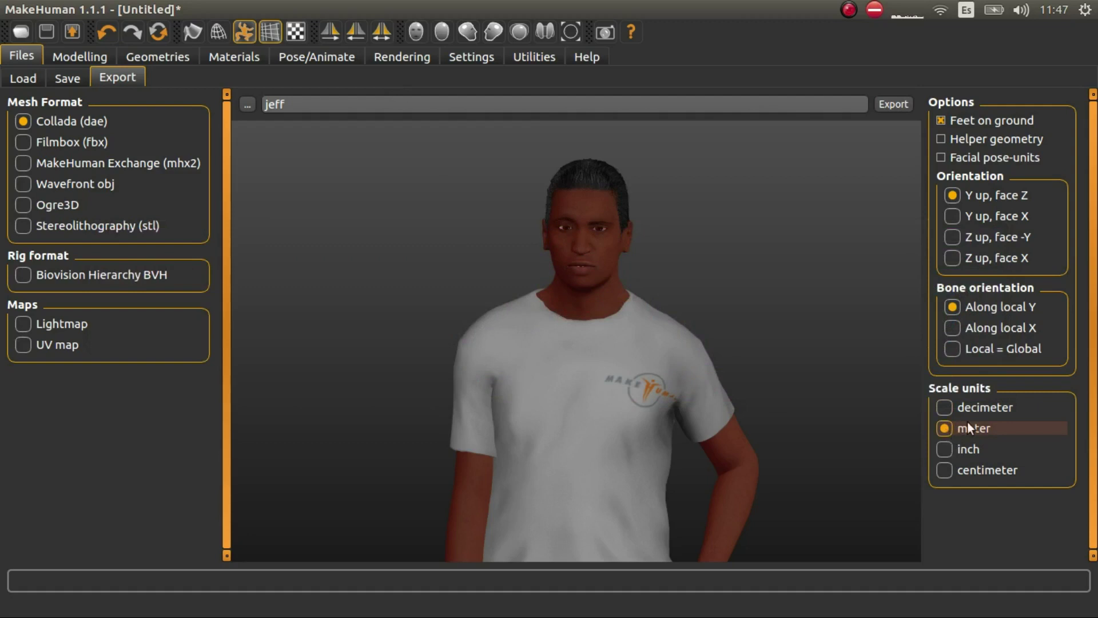
left_click(893, 105)
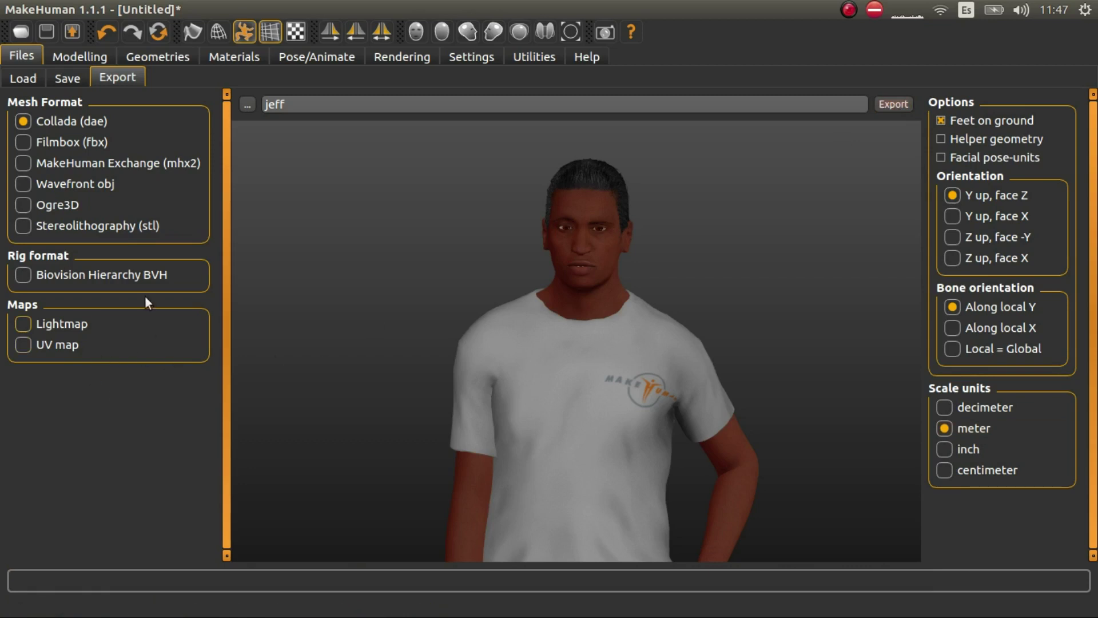
left_click(20, 329)
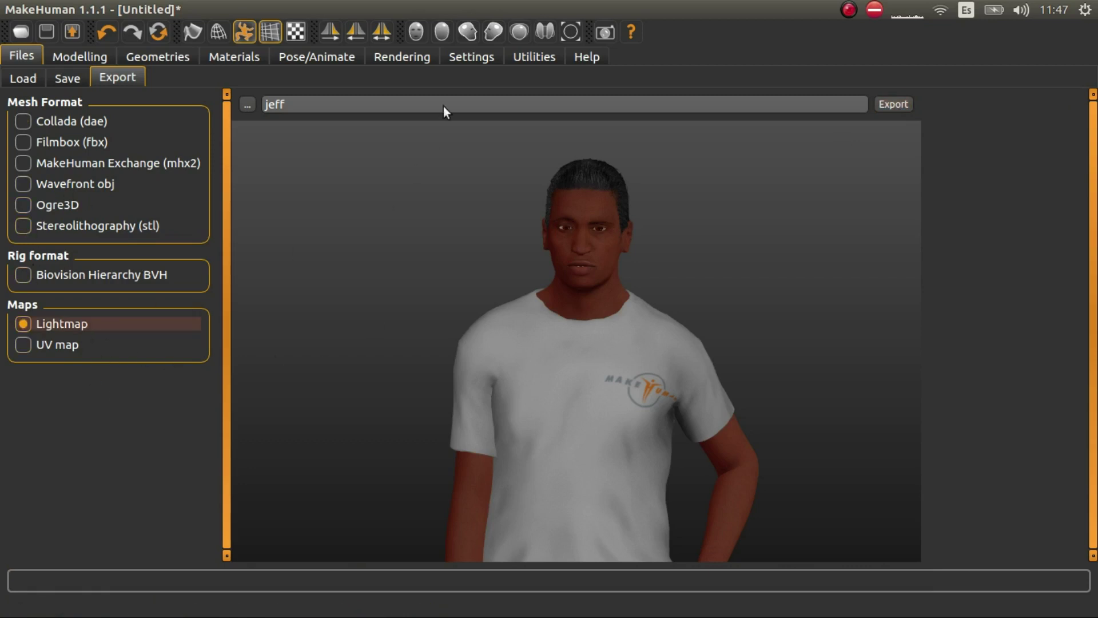
left_click(247, 104)
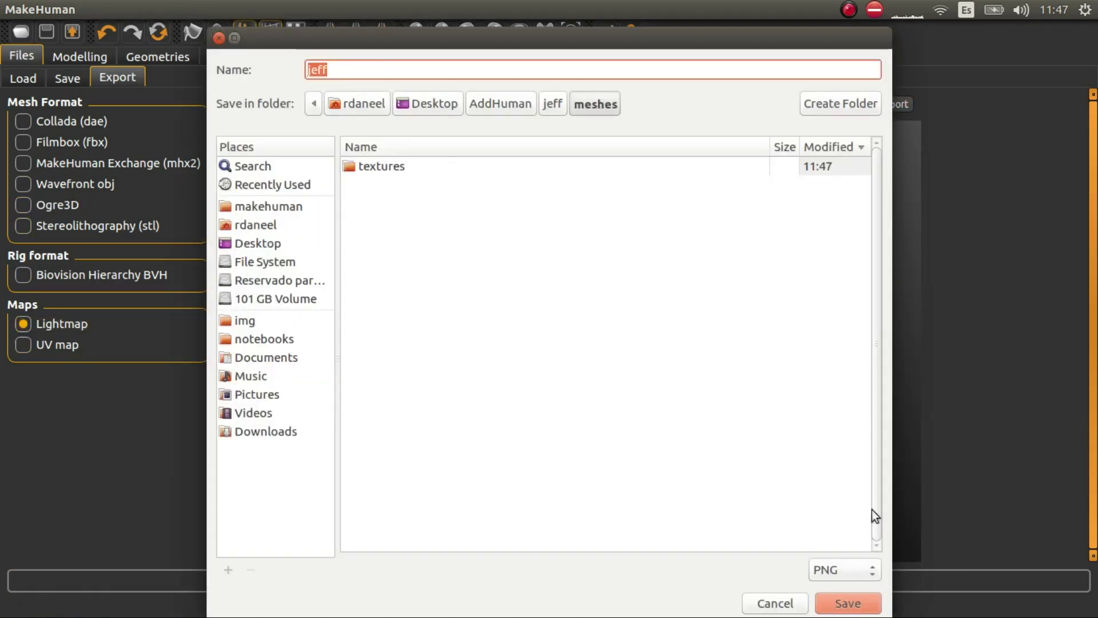
left_click(855, 609)
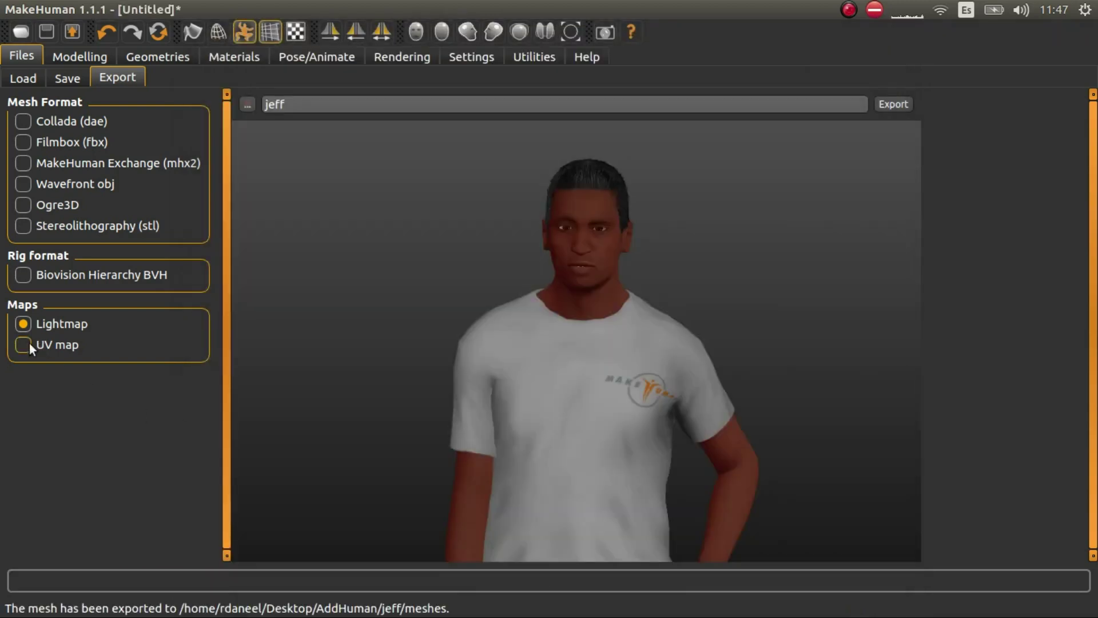
Step: Export the human's UV map under the name jeff and switch to the file manager
left_click(22, 345)
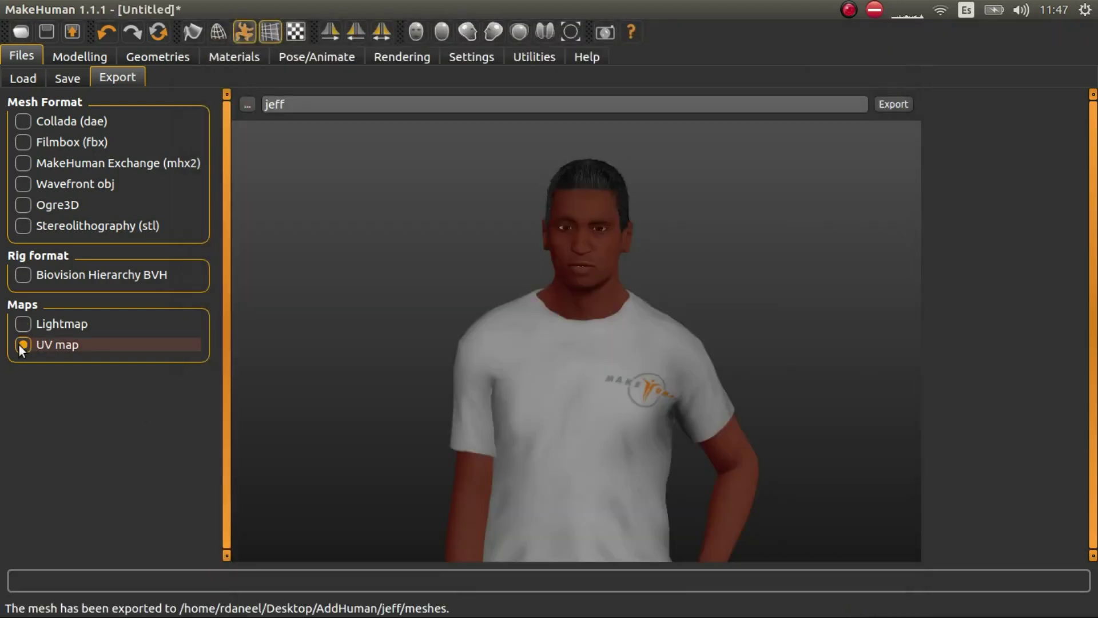
left_click(893, 104)
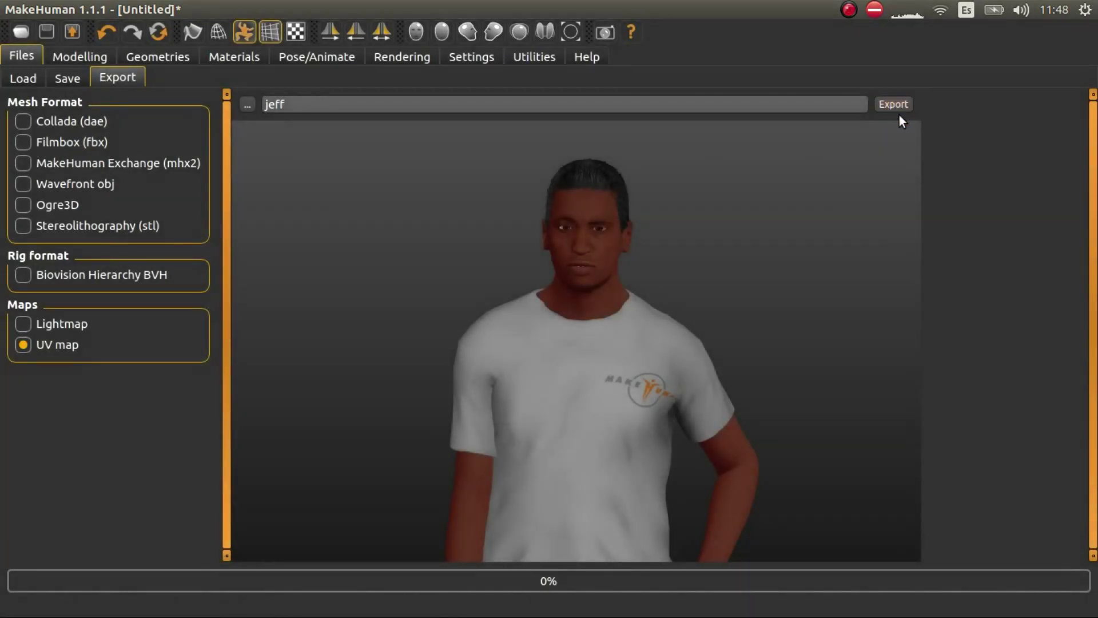
key("alt+Tab")
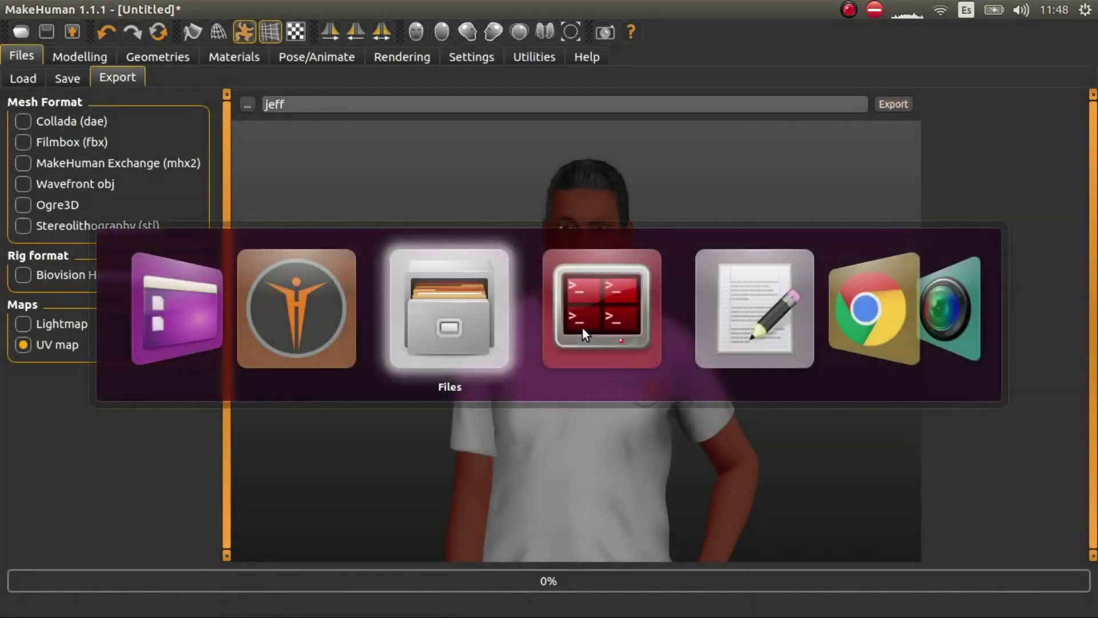
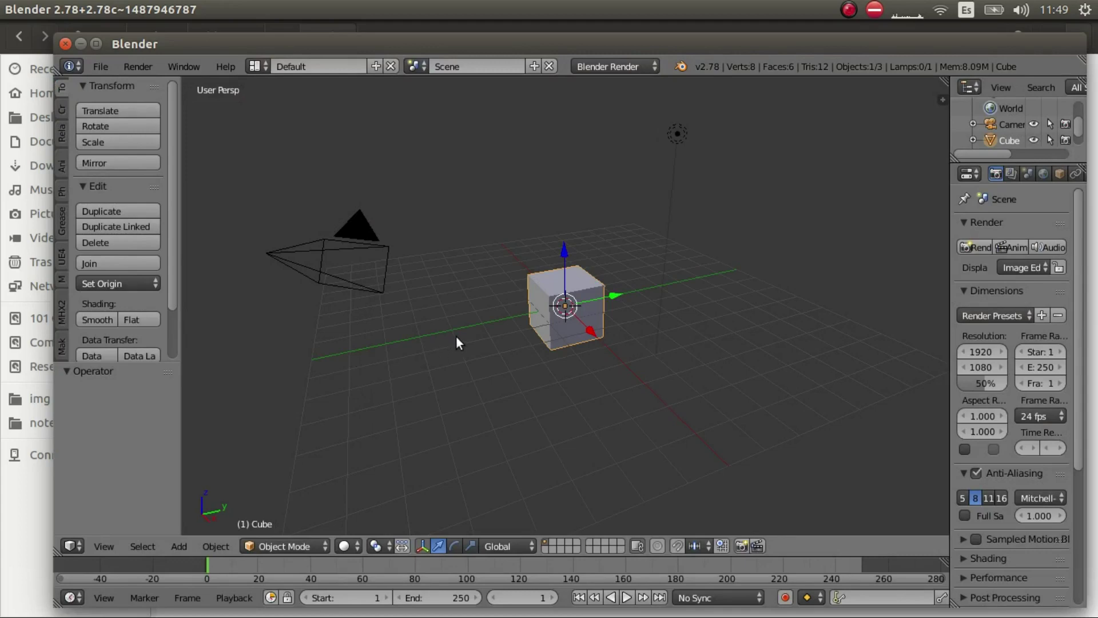
Step: In Blender, delete every object from the default scene and maximize the program window
key("a")
key("a")
key("x")
left_click(452, 333)
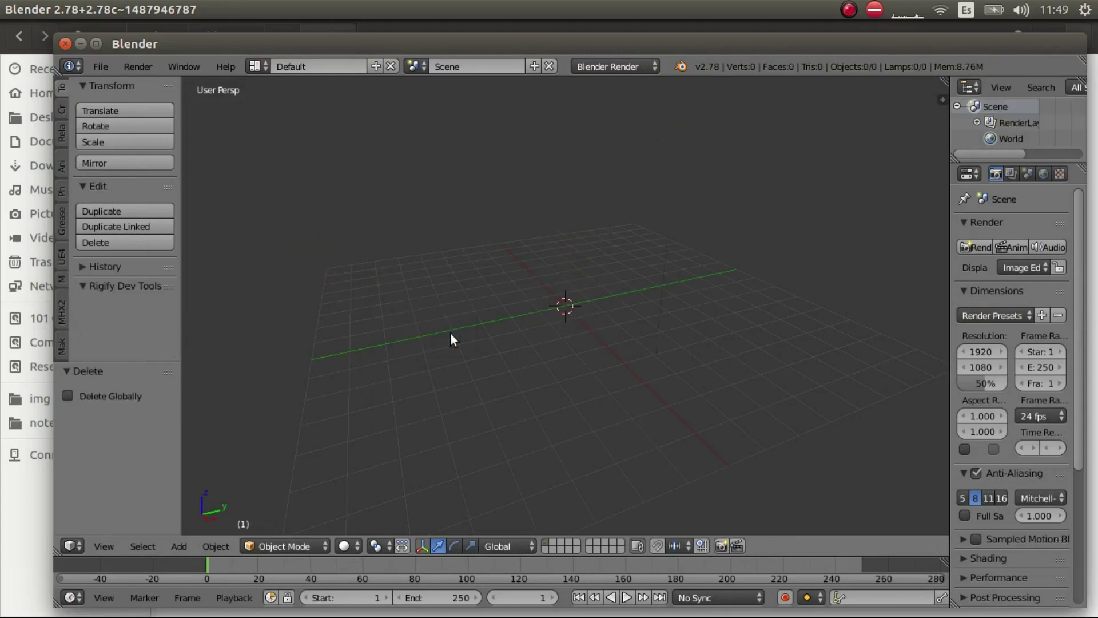
double_click(190, 42)
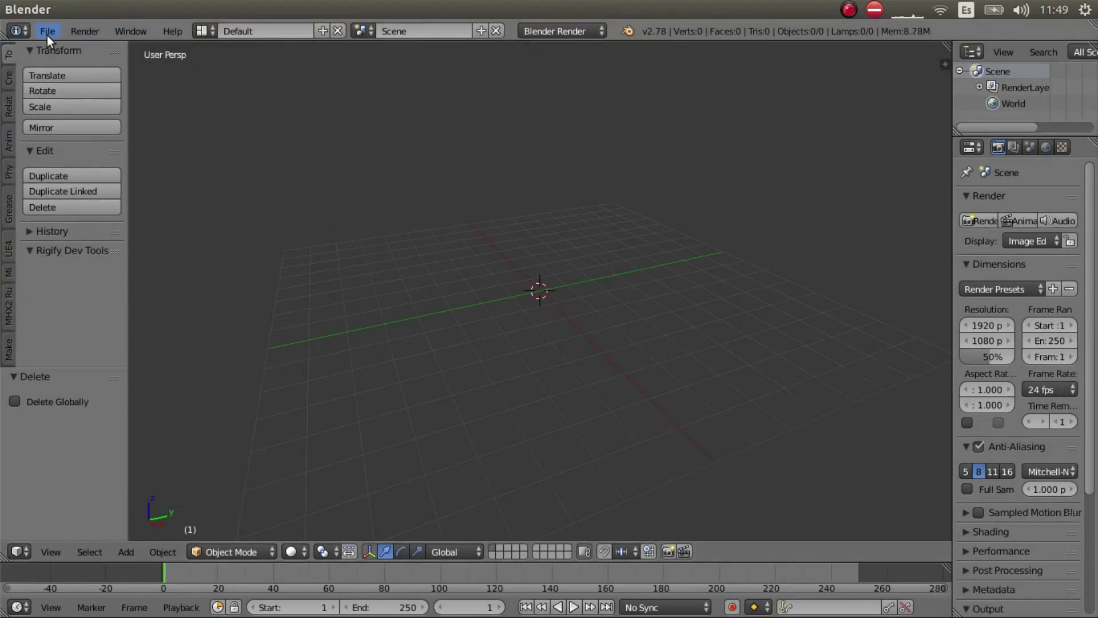
Step: Import the Collada file jeff.dae from Desktop/AddHuman/jeff/meshes with the Import Units option enabled
left_click(47, 32)
mouse_move(60, 318)
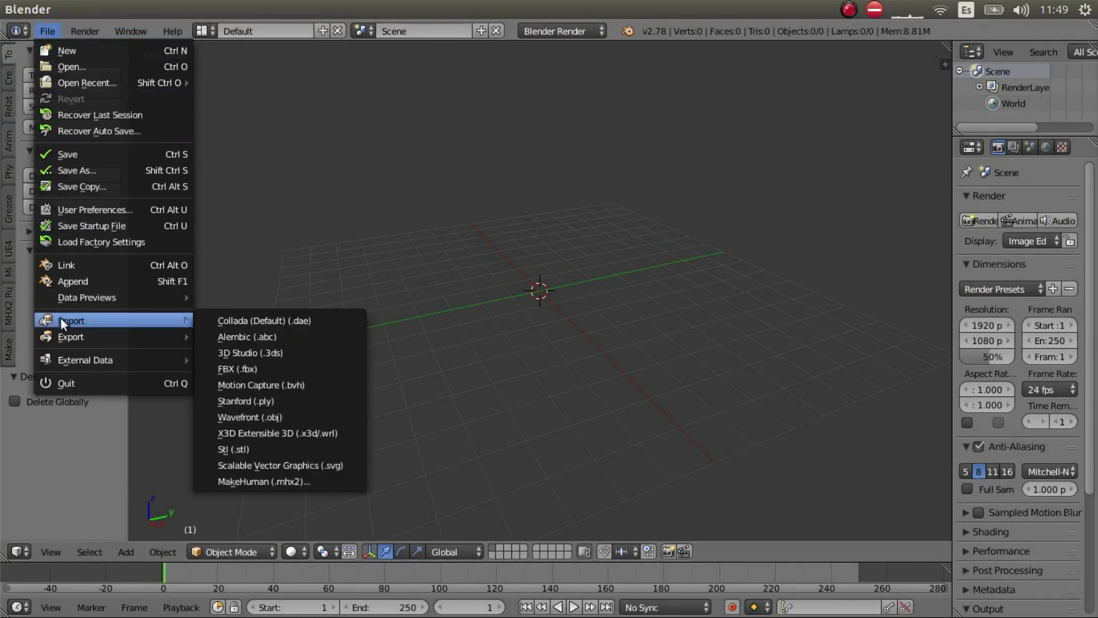
left_click(228, 322)
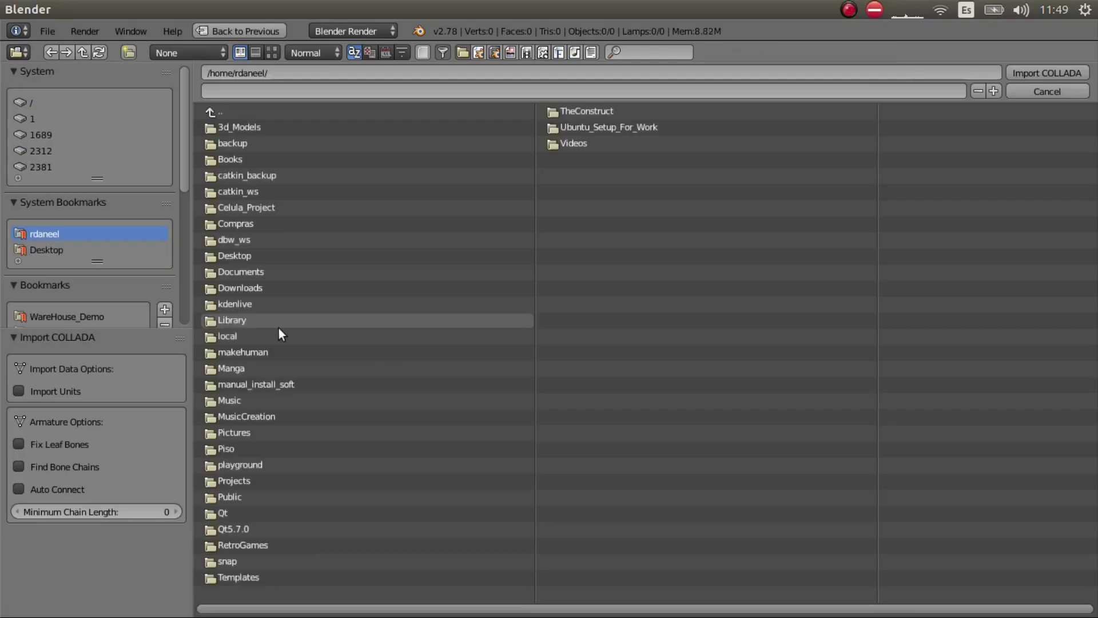
left_click(18, 391)
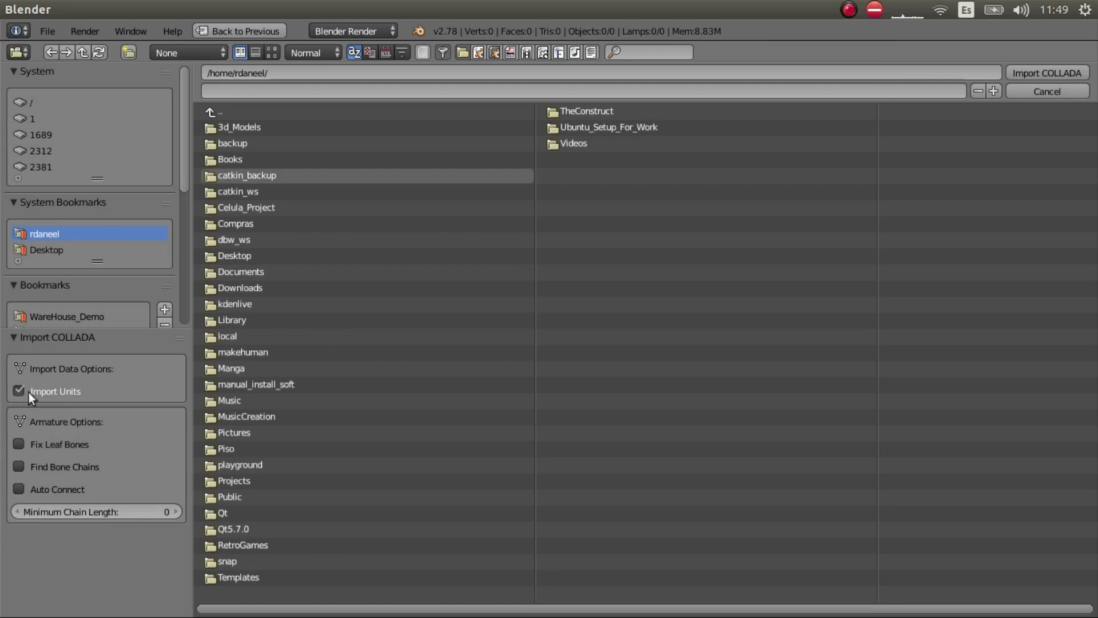
left_click(38, 250)
left_click(238, 126)
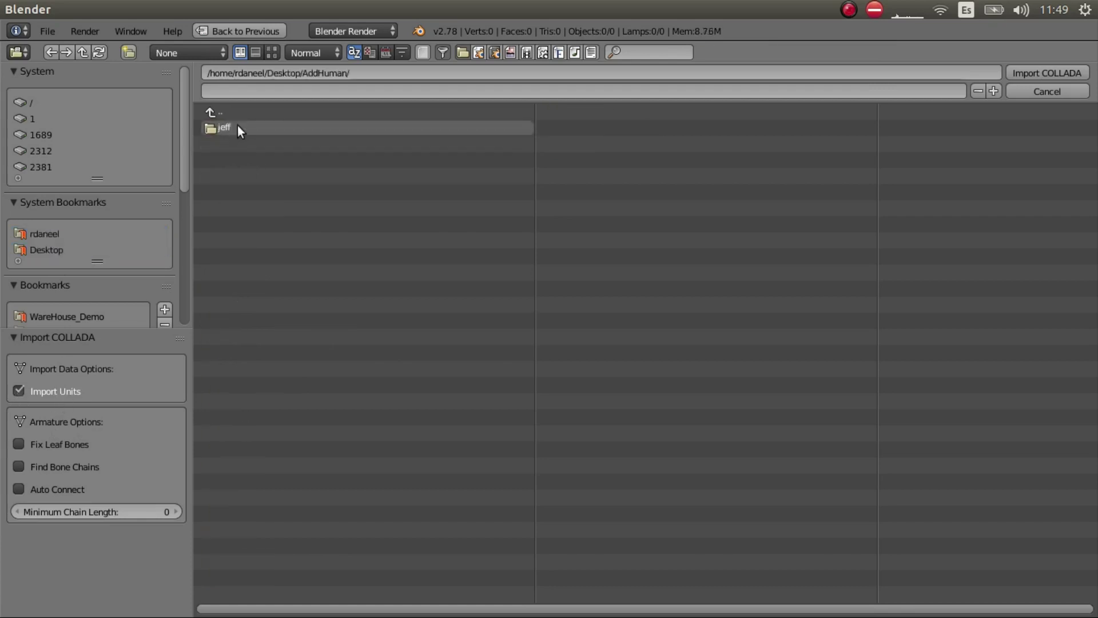
left_click(238, 127)
left_click(218, 126)
left_click(218, 126)
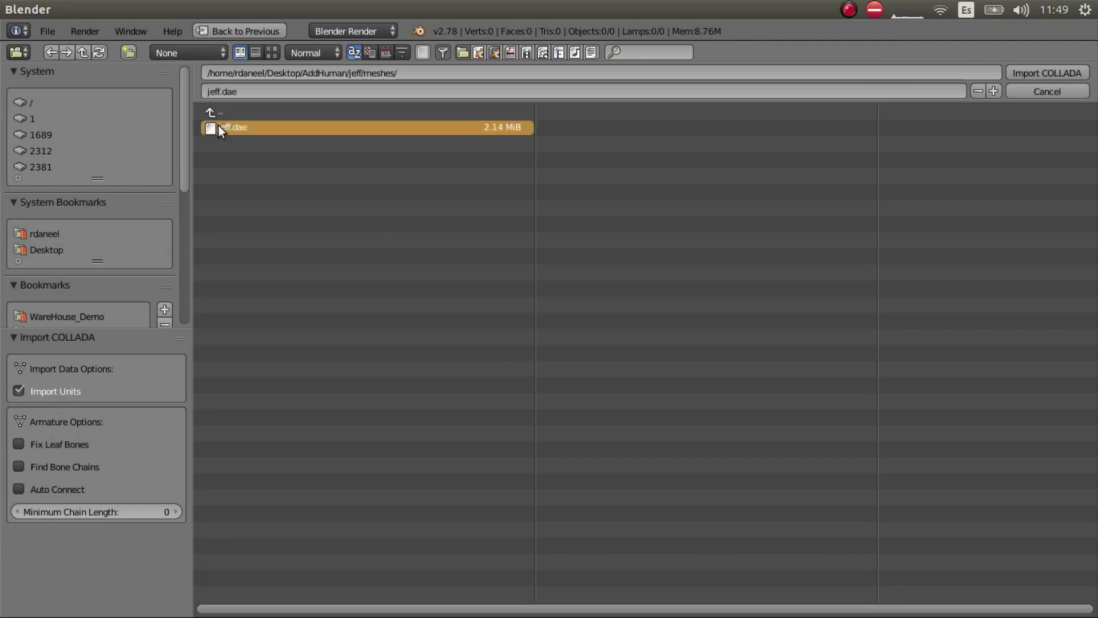
double_click(230, 127)
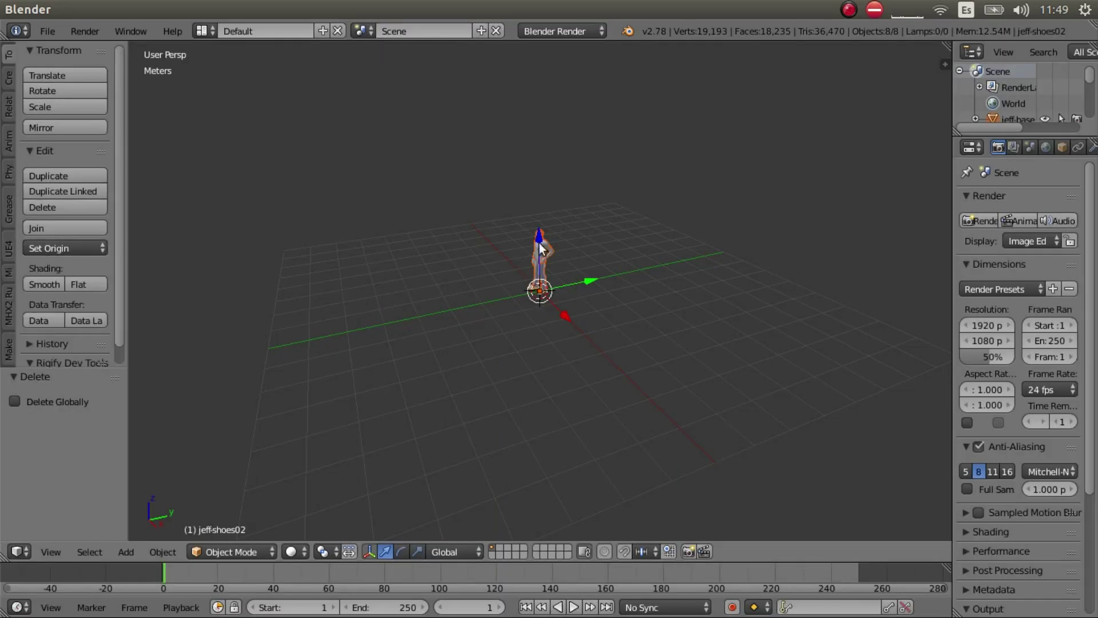
Step: Add a point lamp to the scene with the imported human
scroll(533, 229, "up", 5)
middle_click_drag(532, 164, 651, 193)
middle_click_drag(544, 140, 551, 194)
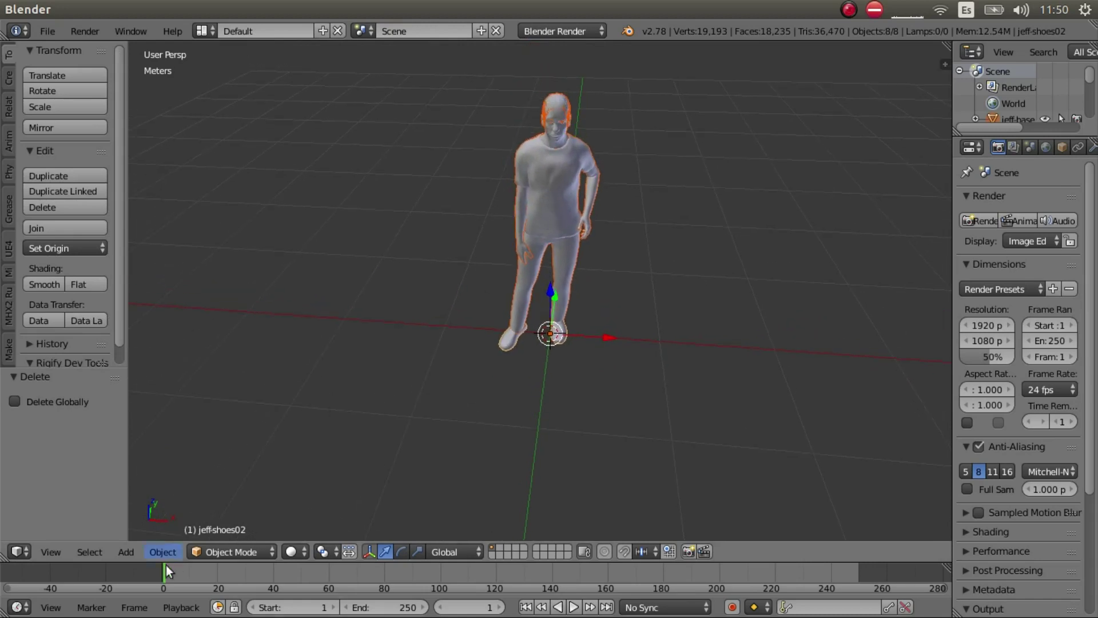
left_click(133, 549)
mouse_move(174, 350)
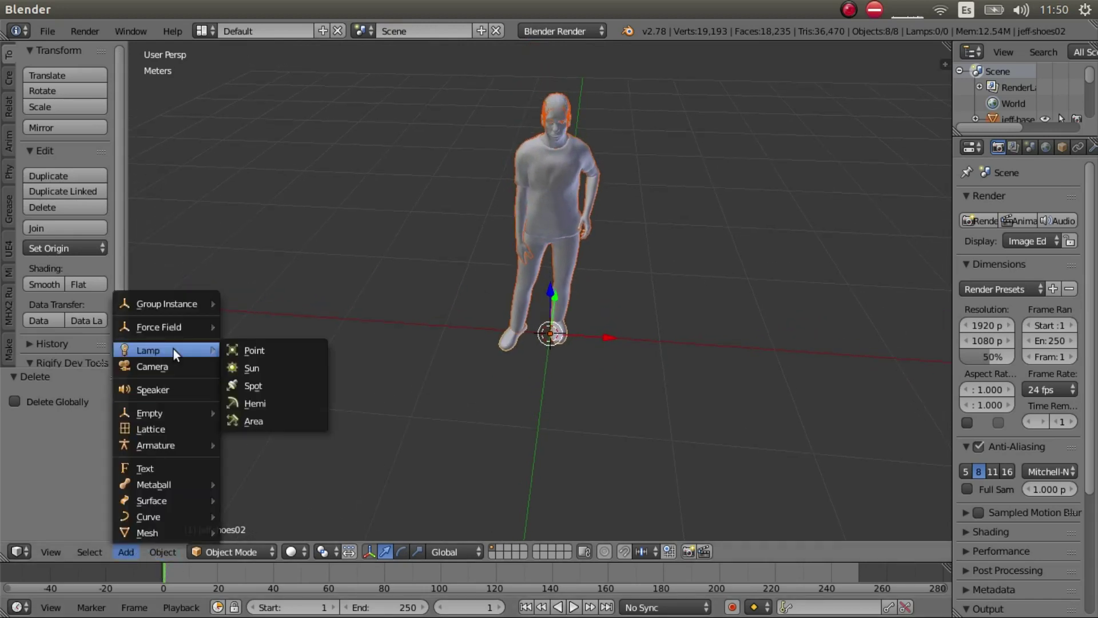
left_click(244, 351)
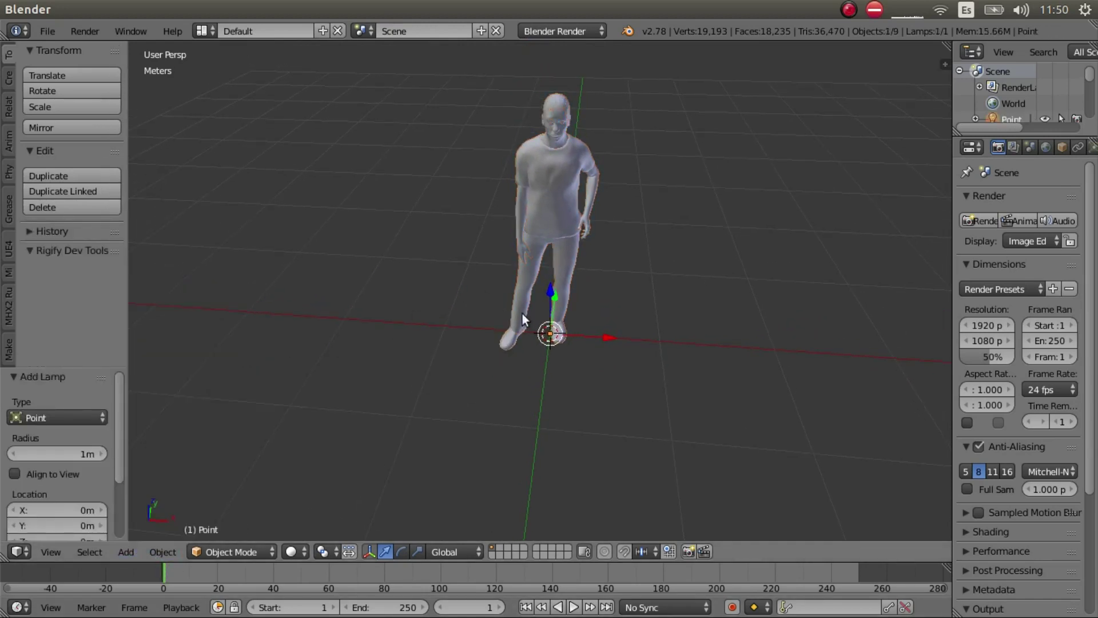
Step: Move the point lamp about 1.823 m up along Z and about -1.045 m along Y, in front of the human
key("g")
key("z")
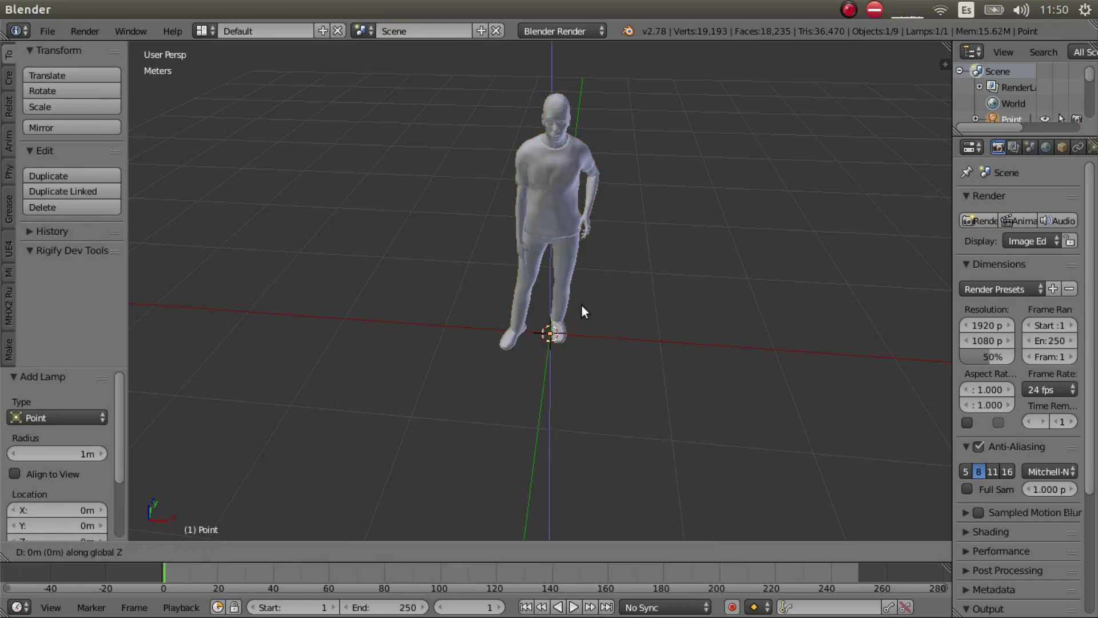
left_click(558, 115)
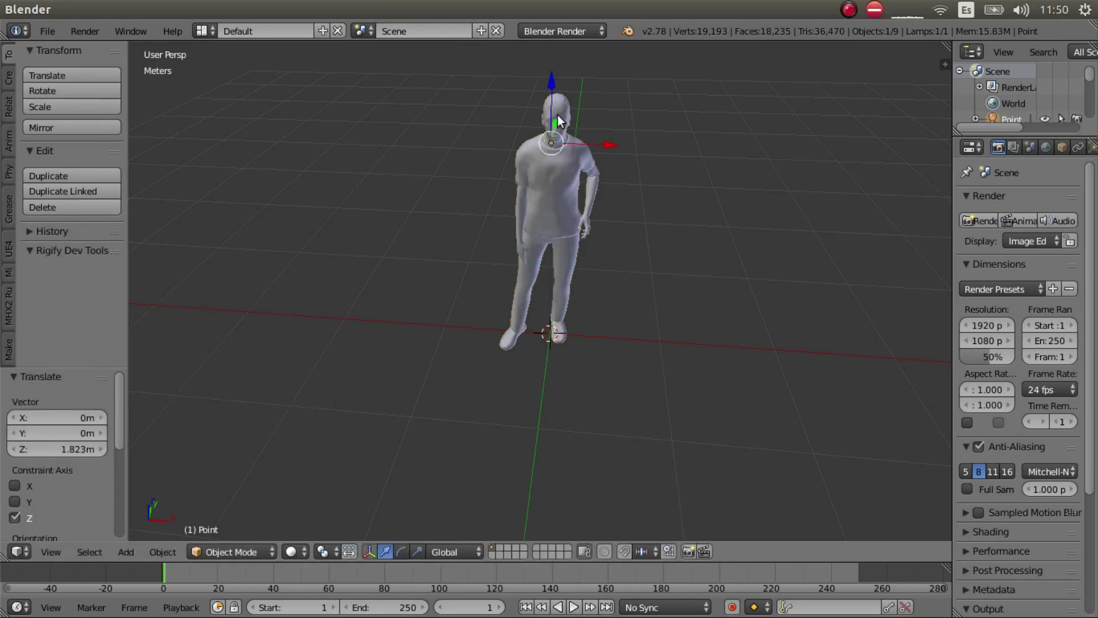
key("g")
key("y")
left_click(537, 201)
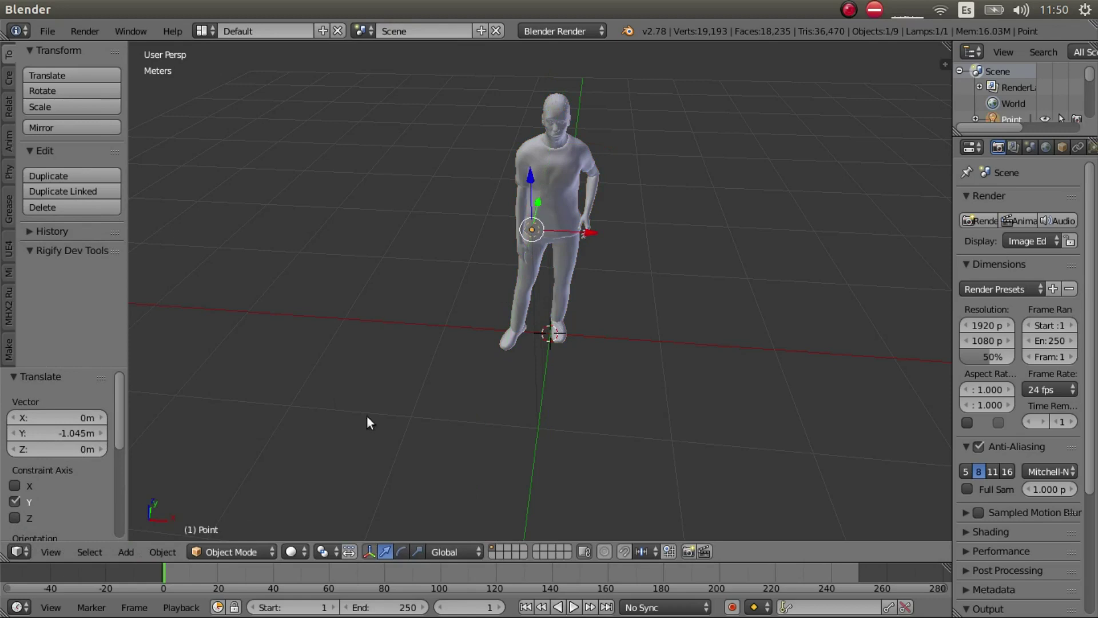
Step: Set the viewport shading to Rendered and examine the textures on the human's face and clothes
left_click(289, 550)
left_click(331, 441)
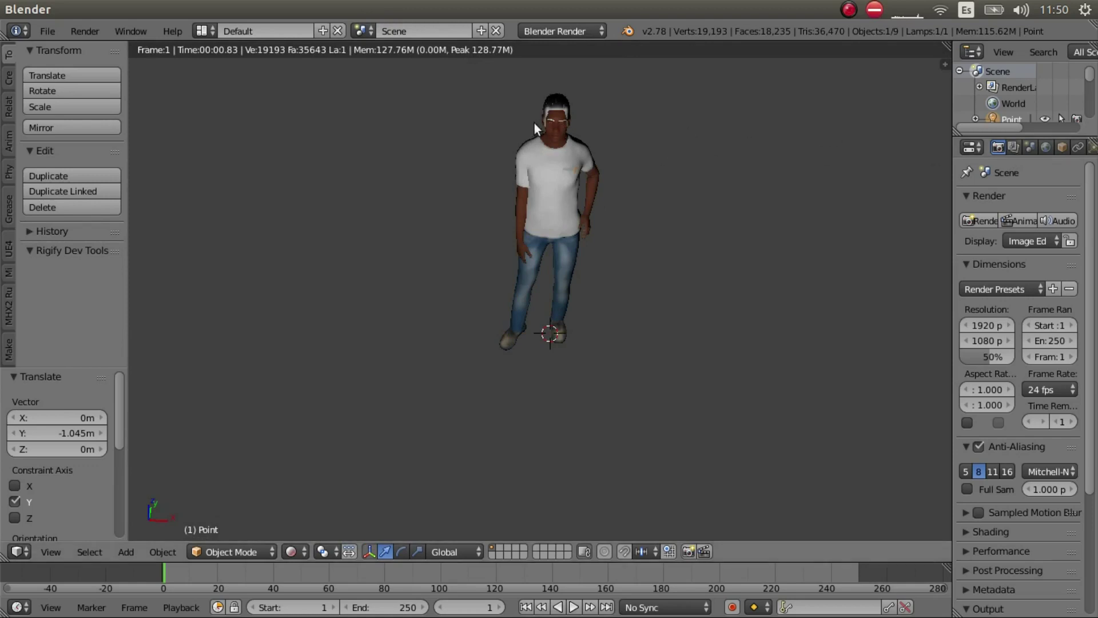
scroll(562, 139, "down", 2)
scroll(563, 141, "up", 4)
scroll(569, 150, "down", 1)
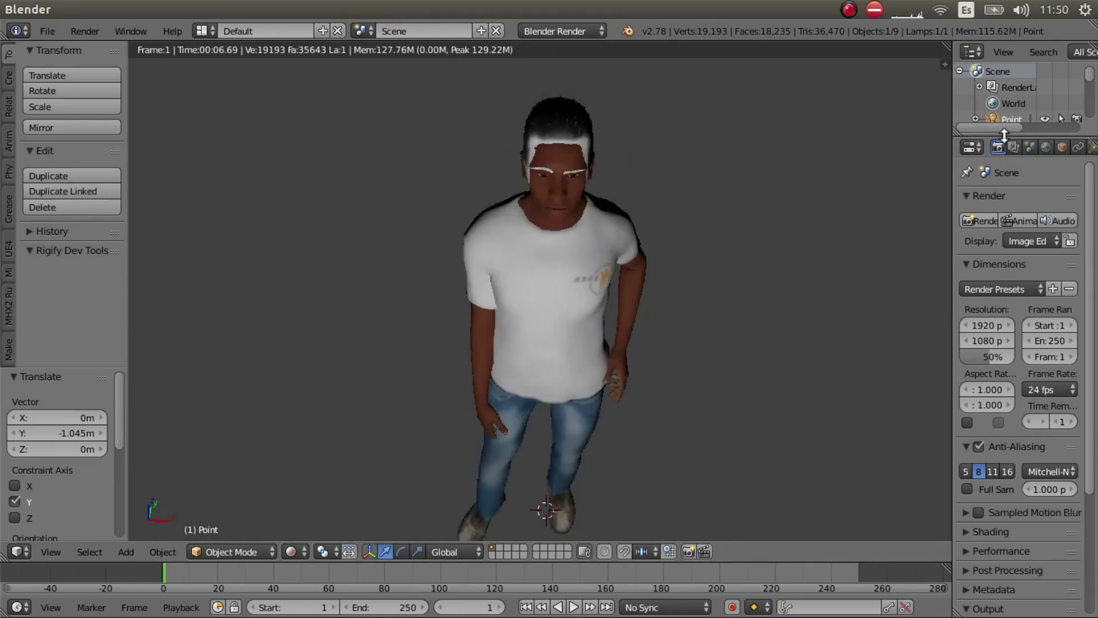
Step: Enlarge the outliner and enable the diffuse Alpha influence for the texture of jeff-eyebrow001
left_click_drag(1013, 137, 1013, 312)
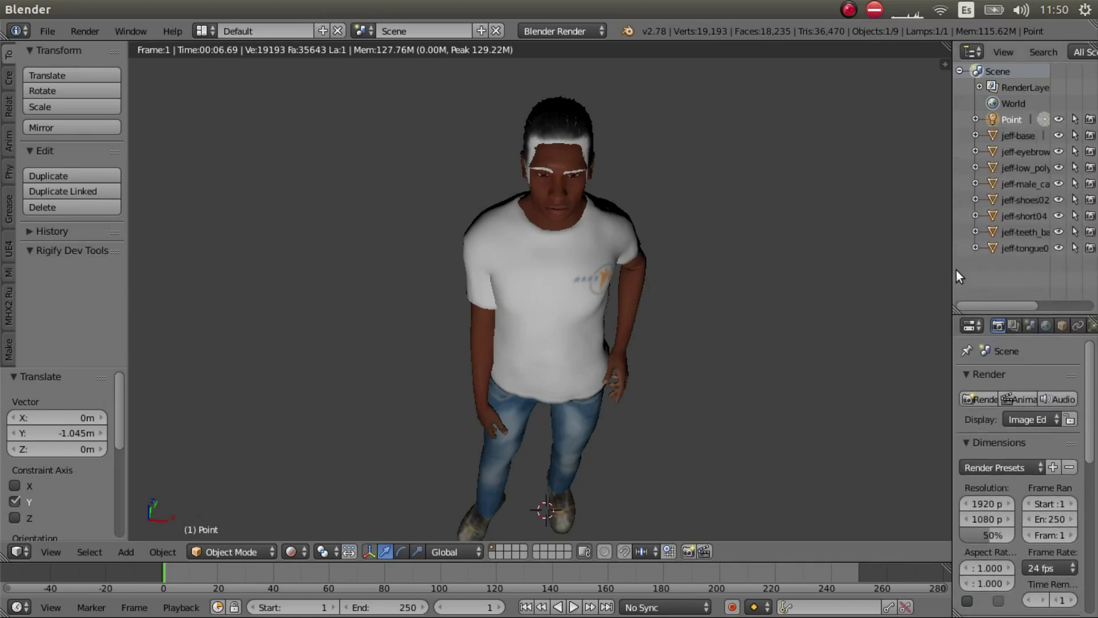
left_click_drag(952, 270, 817, 281)
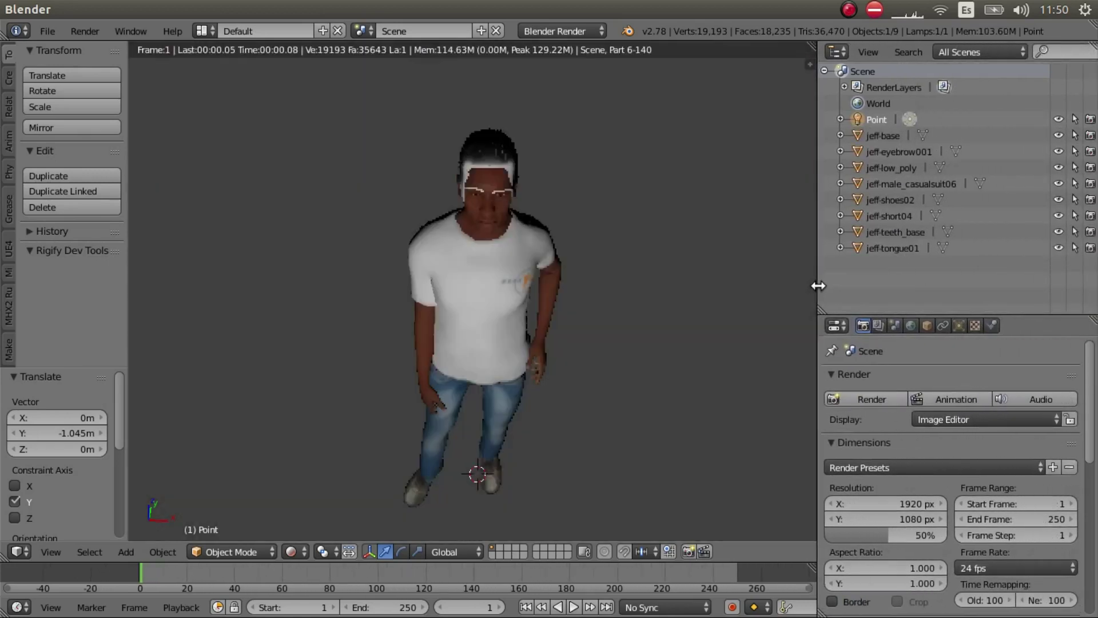
left_click(891, 153)
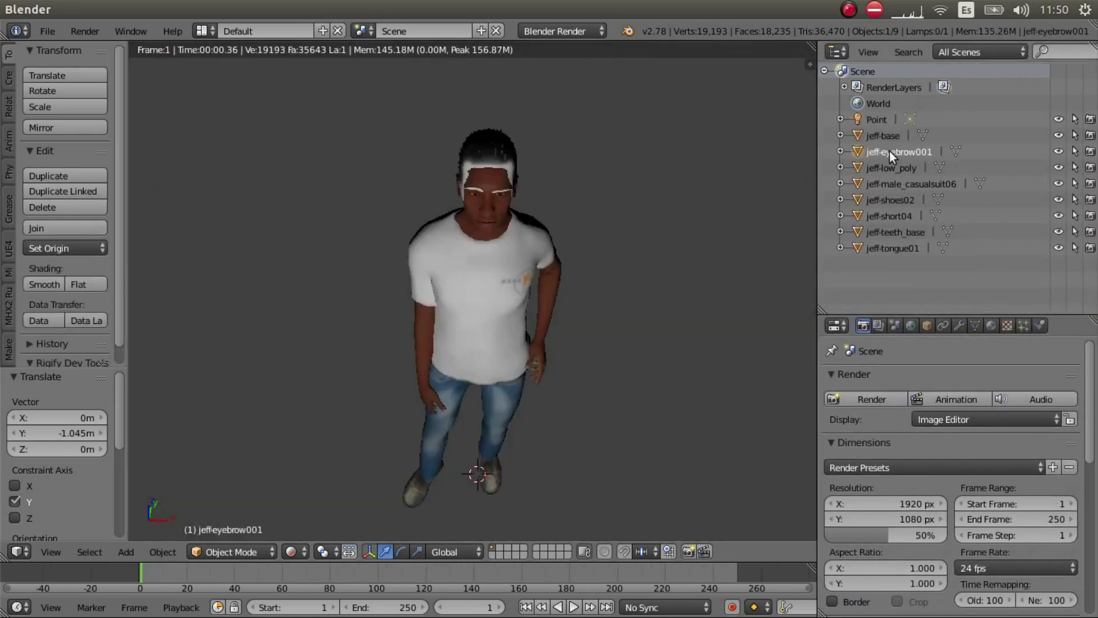
left_click(1007, 326)
left_click_drag(1092, 384, 1094, 581)
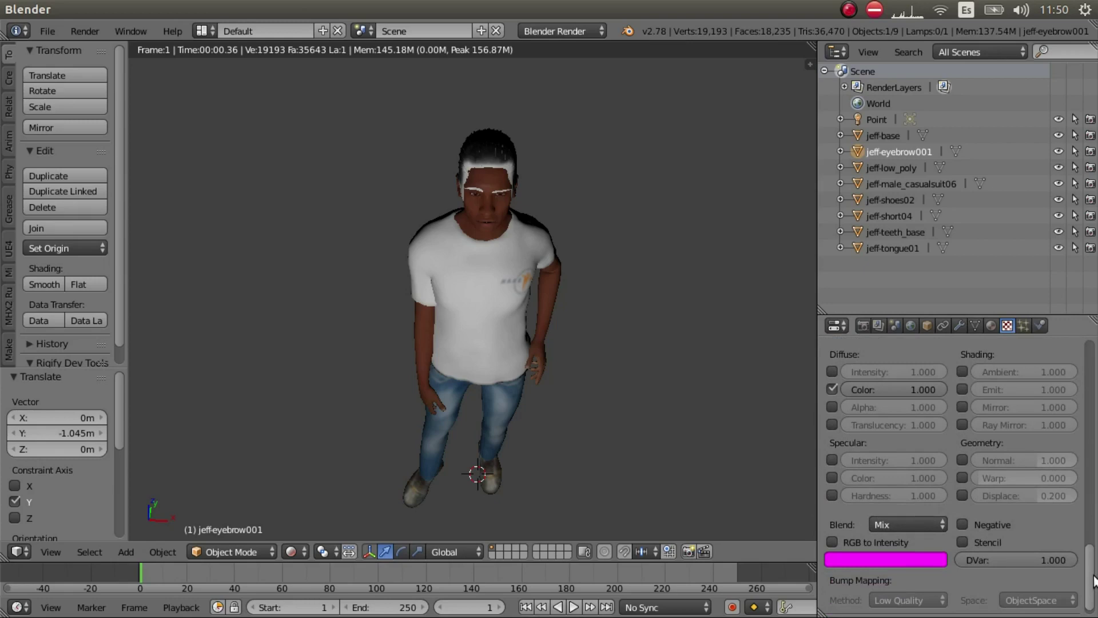
left_click(833, 407)
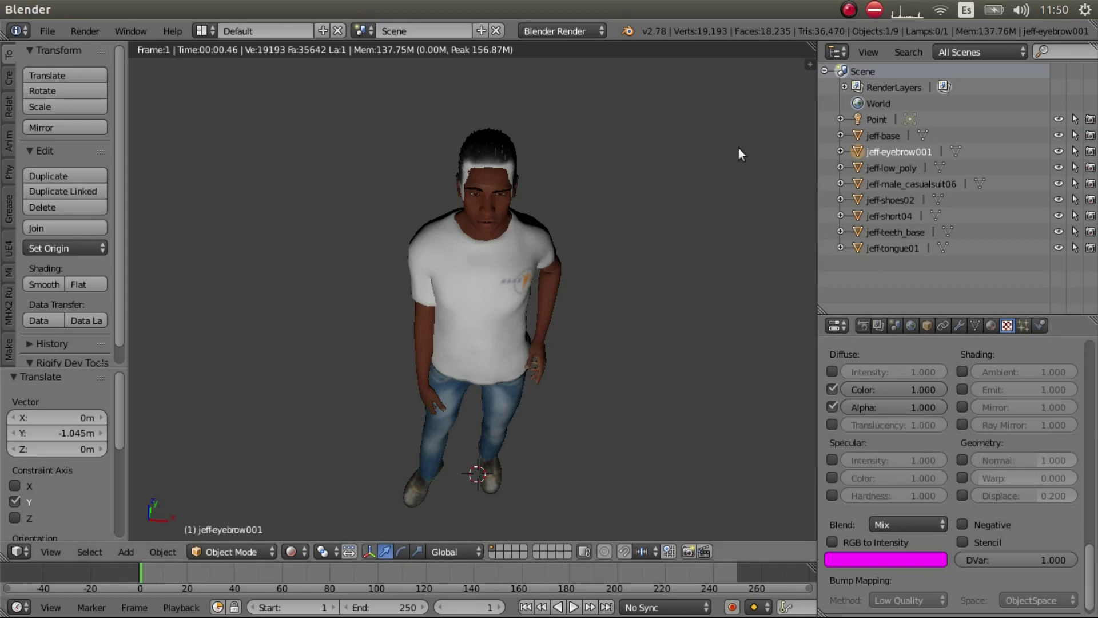
Step: Enable the diffuse Alpha influence for the texture of jeff-short04 and set its Color influence to about 0.911
left_click(893, 218)
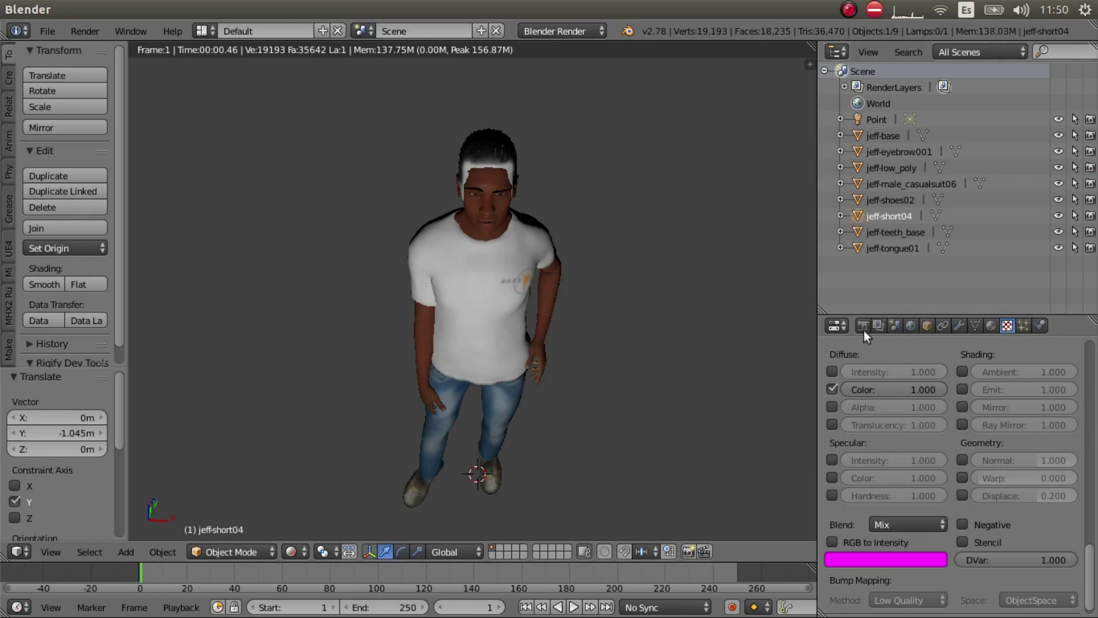
left_click(832, 405)
left_click(832, 405)
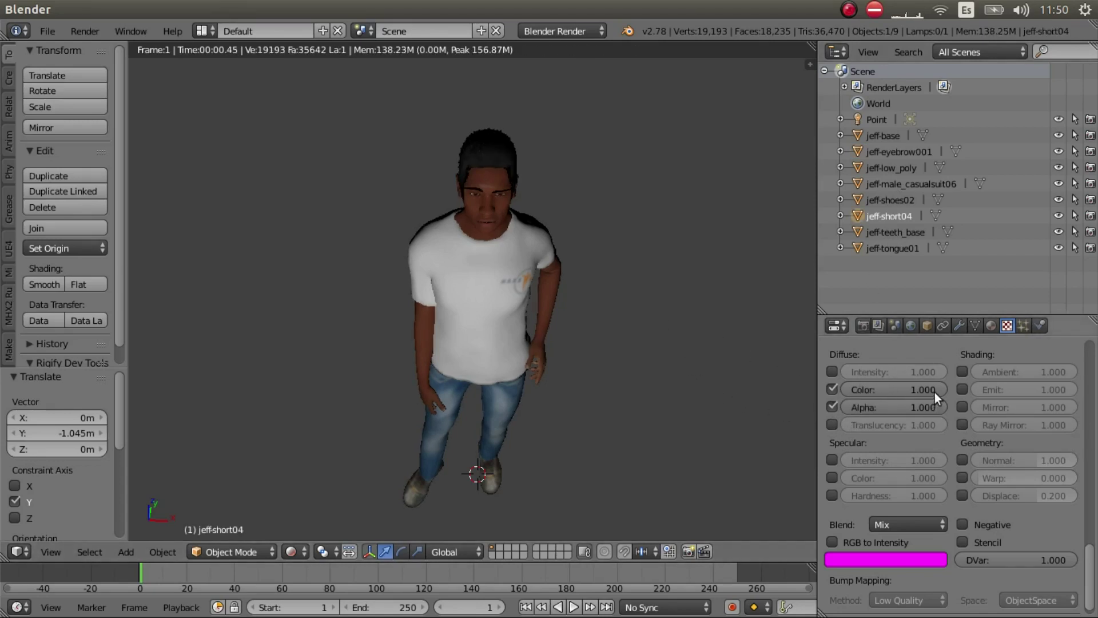
mouse_move(935, 393)
left_mouse_down()
mouse_move(917, 394)
mouse_move(942, 393)
left_mouse_up()
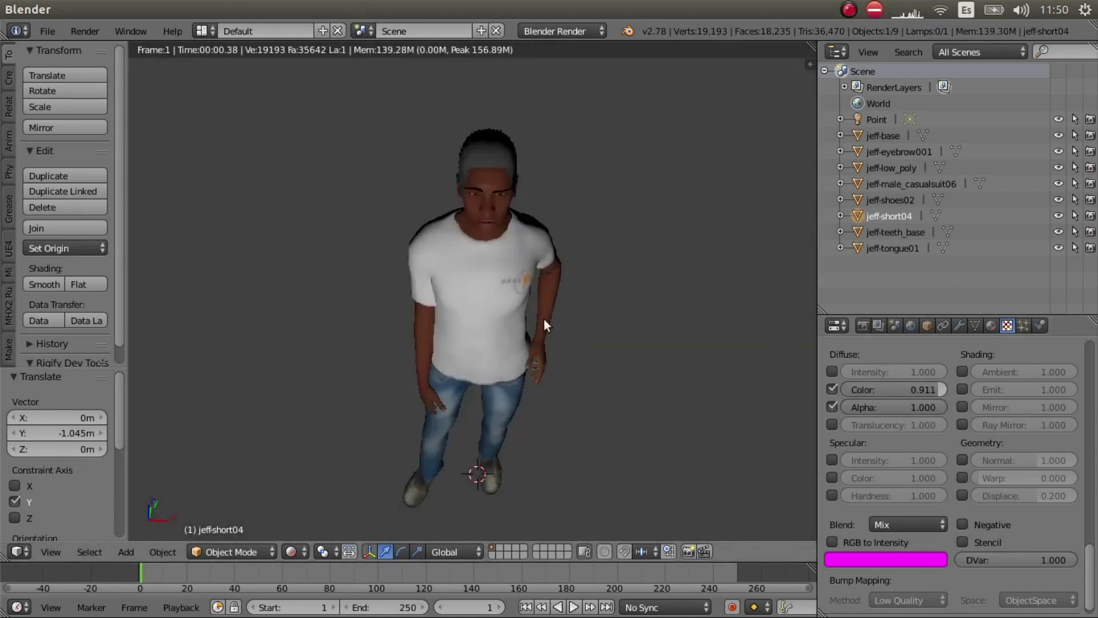
middle_click_drag(502, 301, 437, 325)
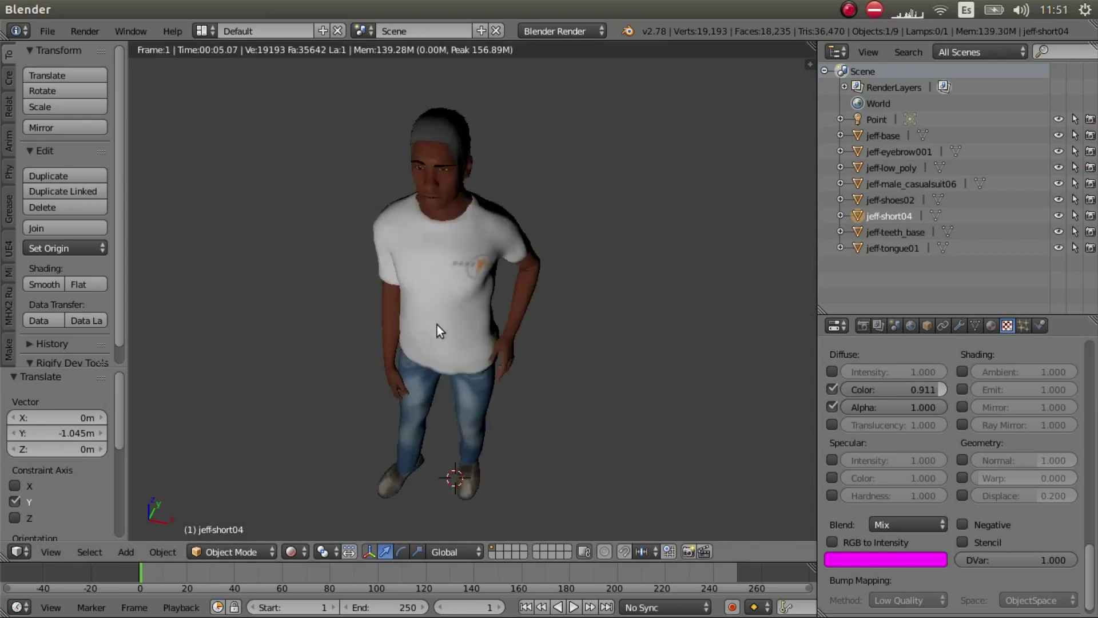
Step: Set the viewport shading to Solid and view the human from the front in orthographic projection
left_click(293, 551)
left_click(304, 499)
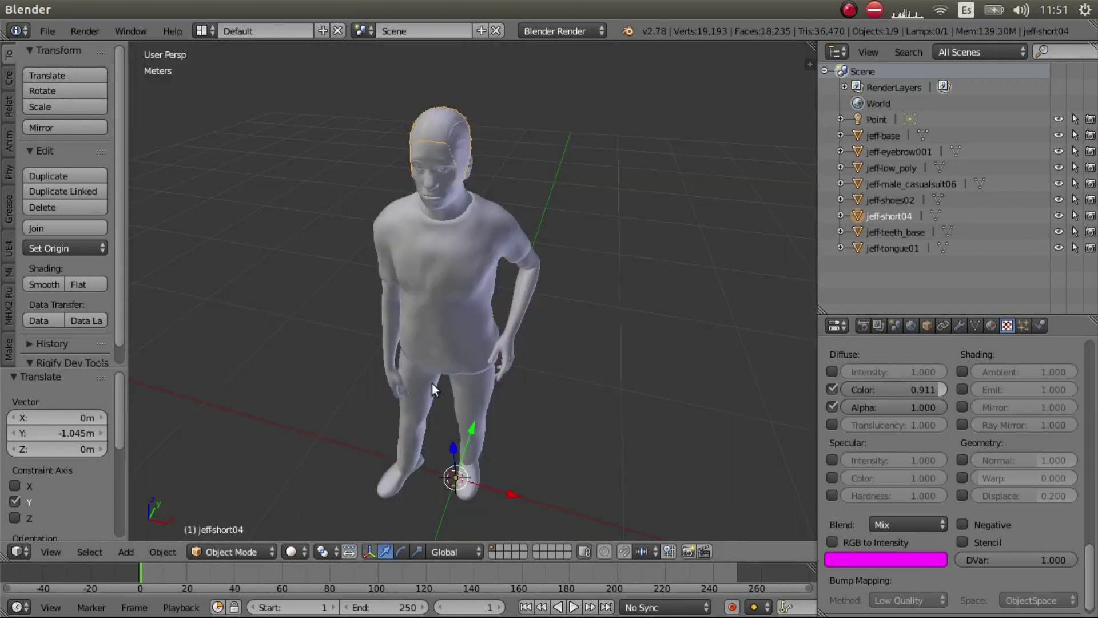
key("KP_1")
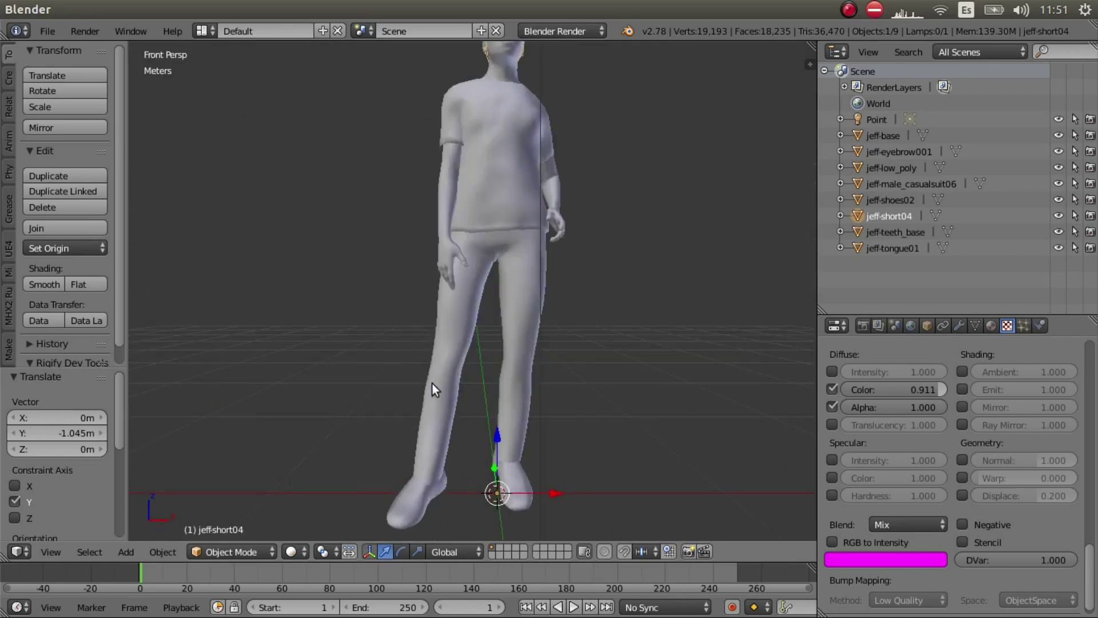
key("KP_5")
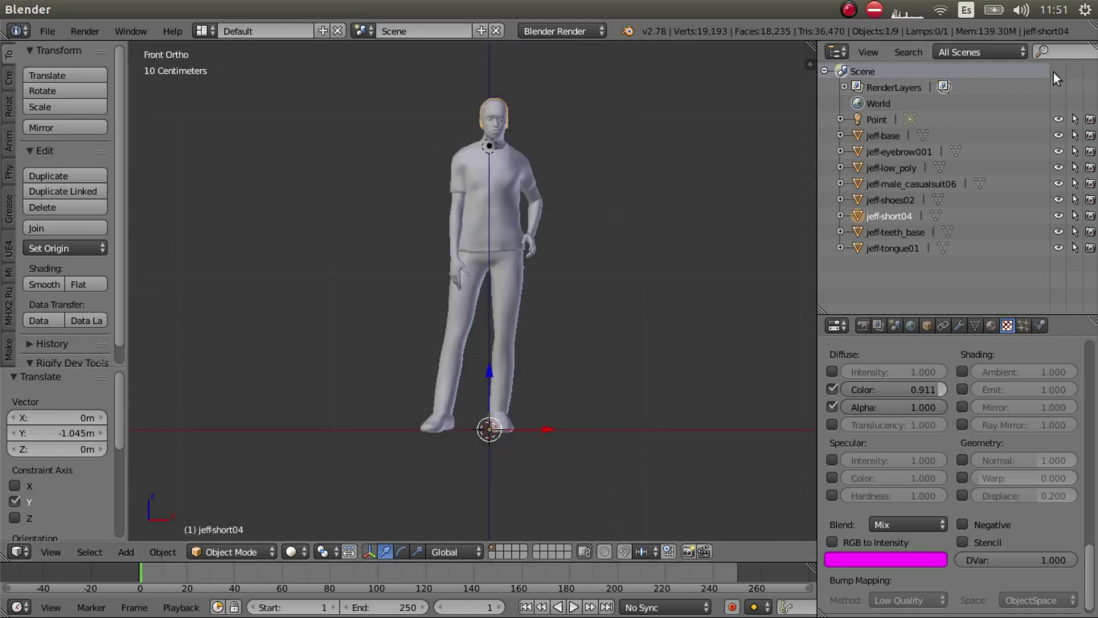
Step: Delete the Point lamp and select all the remaining jeff meshes
left_click(876, 119)
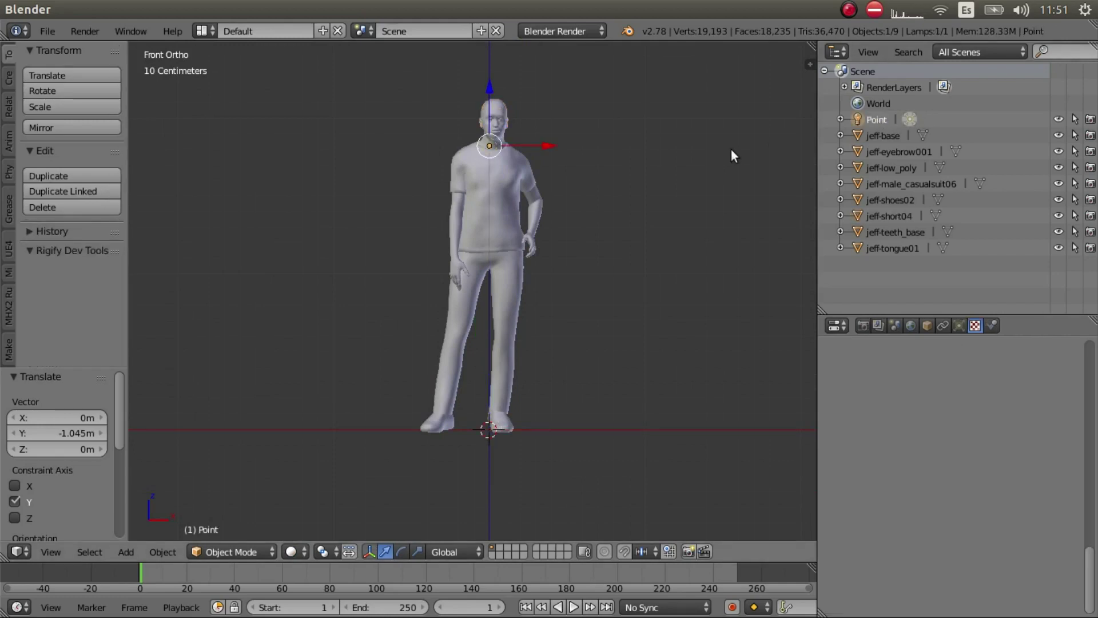
key("x")
left_click(709, 150)
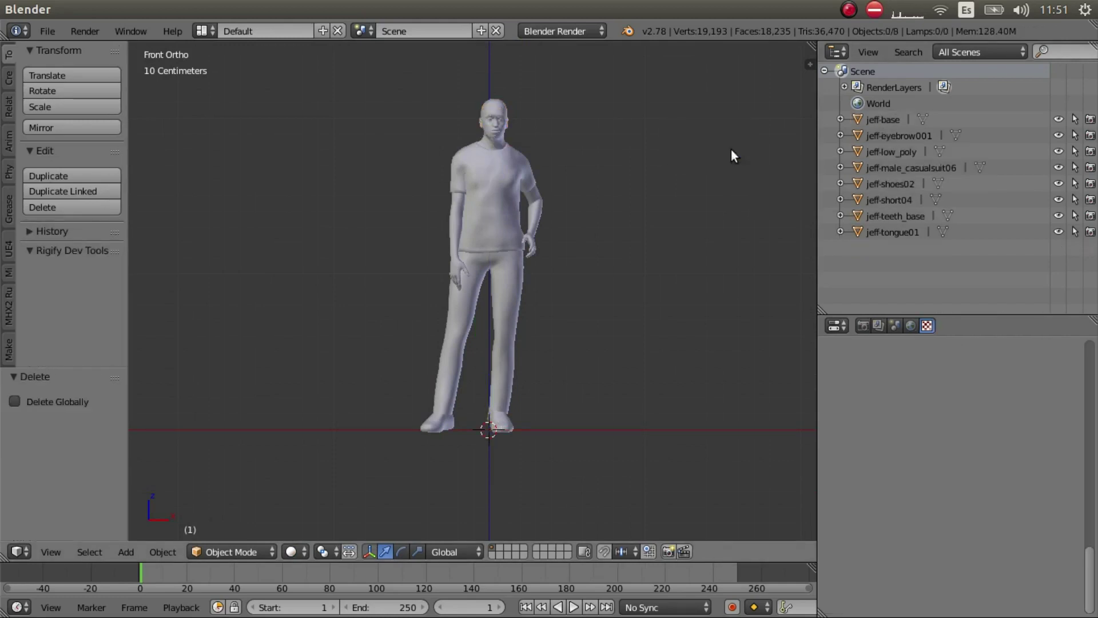
key("a")
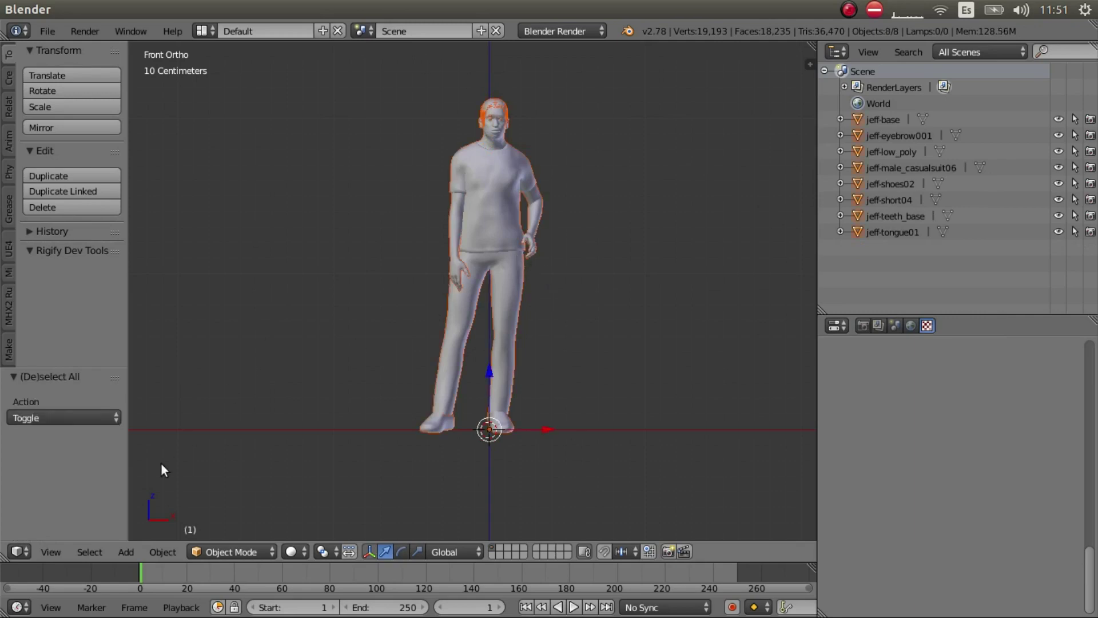
Step: Set the origins of the selected meshes to their centers of mass
left_click(154, 551)
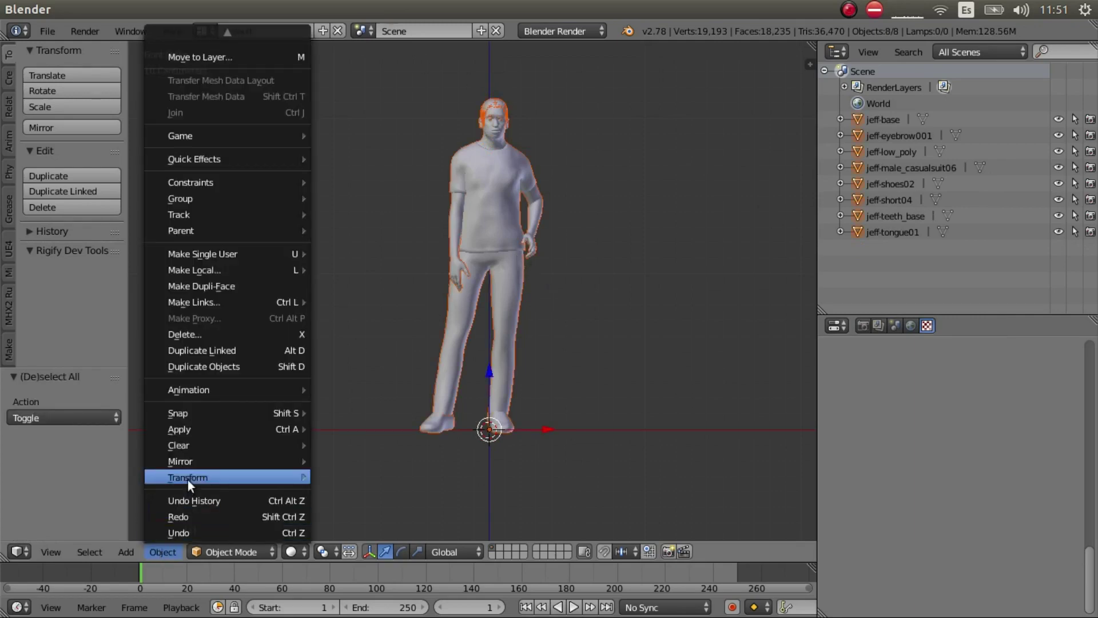
mouse_move(188, 478)
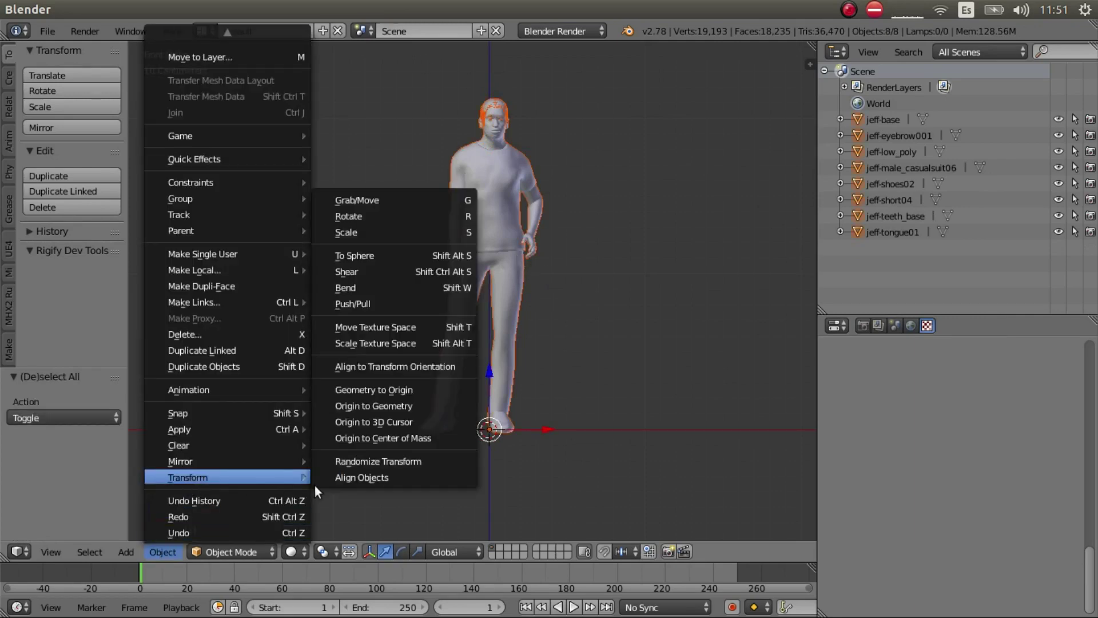
left_click(366, 437)
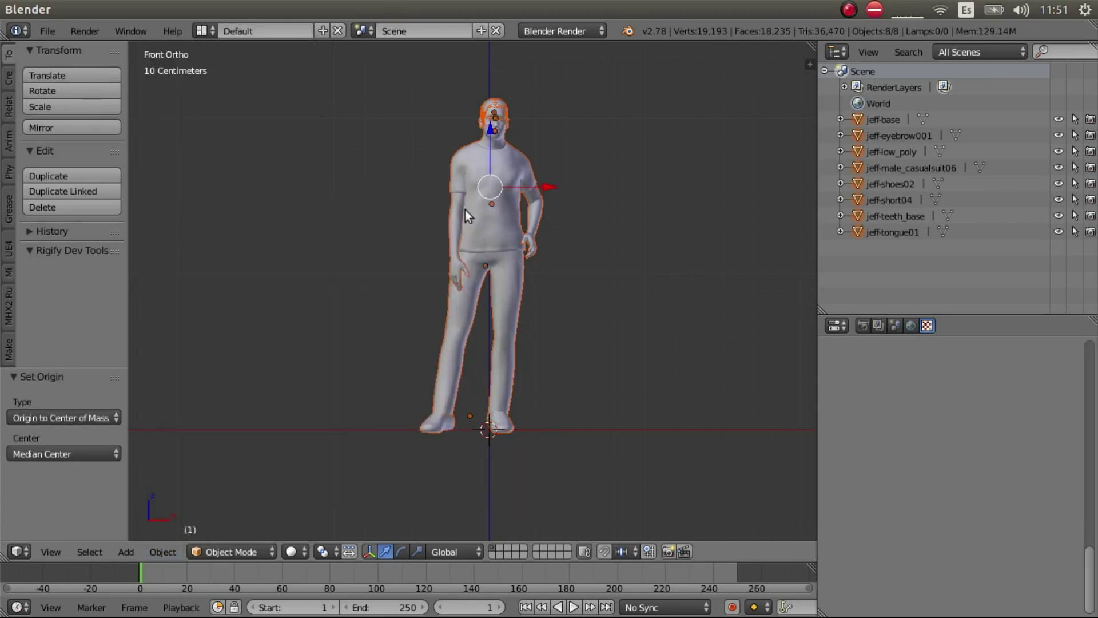
Step: Set the origins of all the selected meshes to the 3D cursor between the feet
left_click(165, 550)
mouse_move(218, 479)
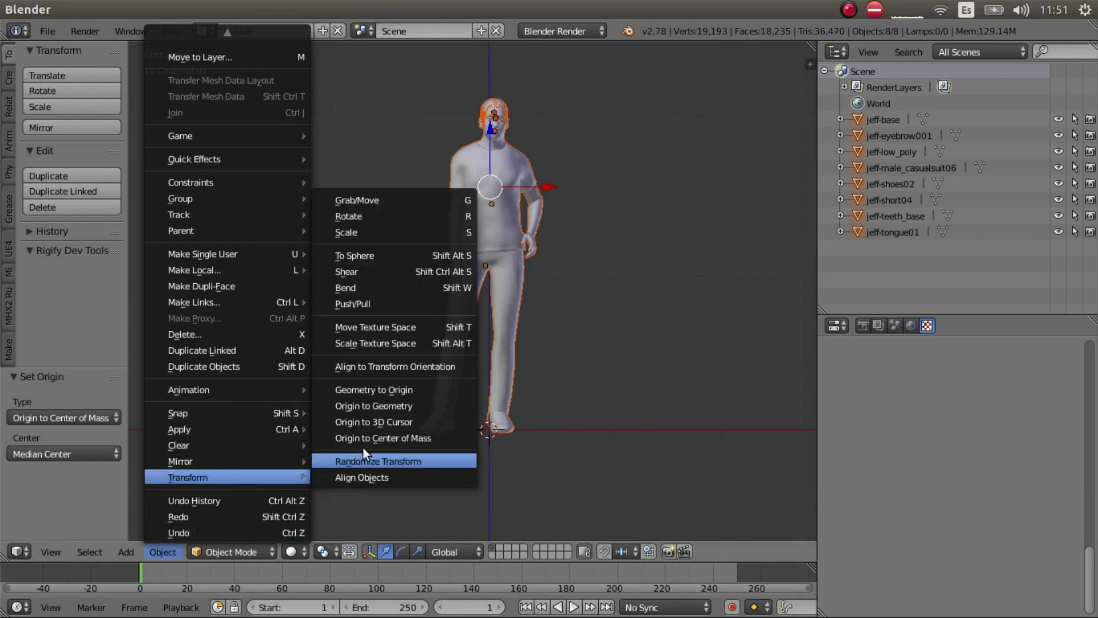
left_click(369, 424)
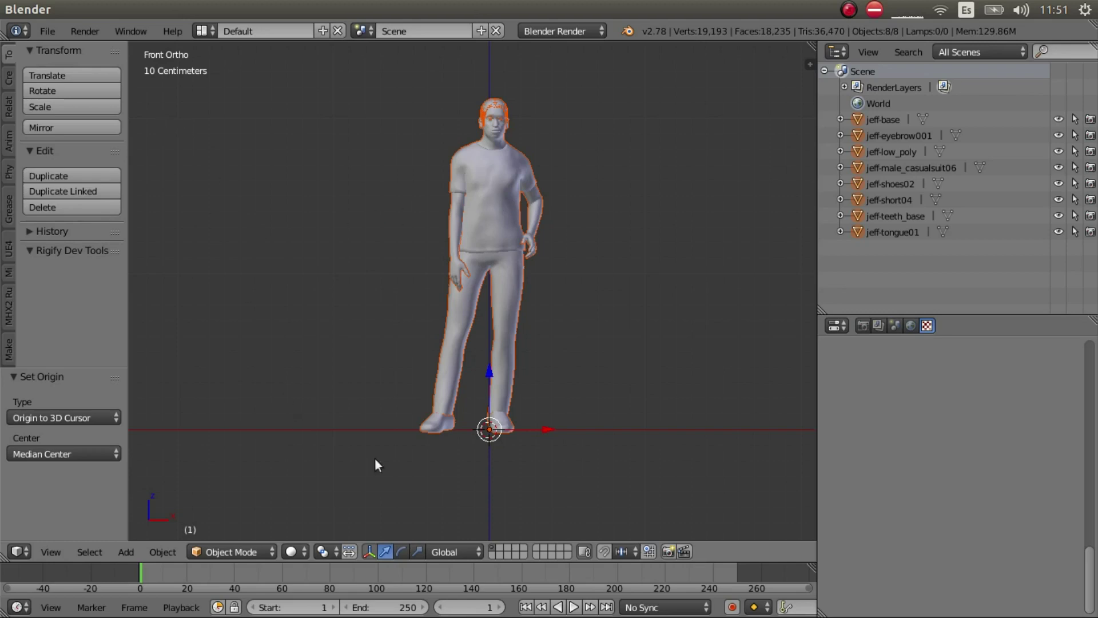
Step: Start a Collada (.dae) export and turn on Include UV Textures and Include Material Textures
left_click(49, 32)
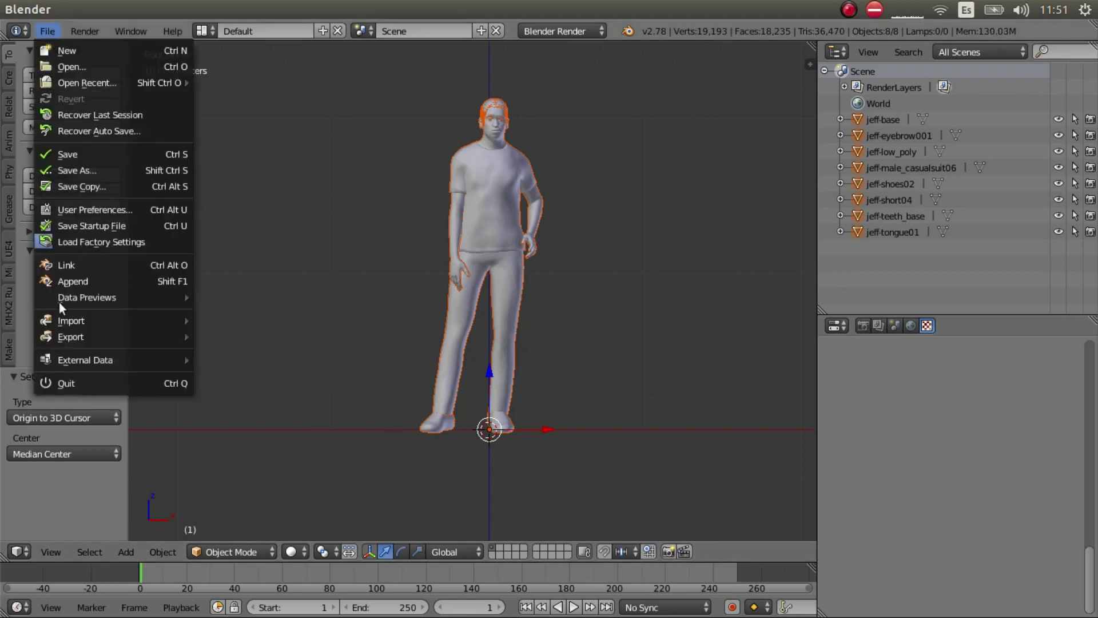
mouse_move(67, 335)
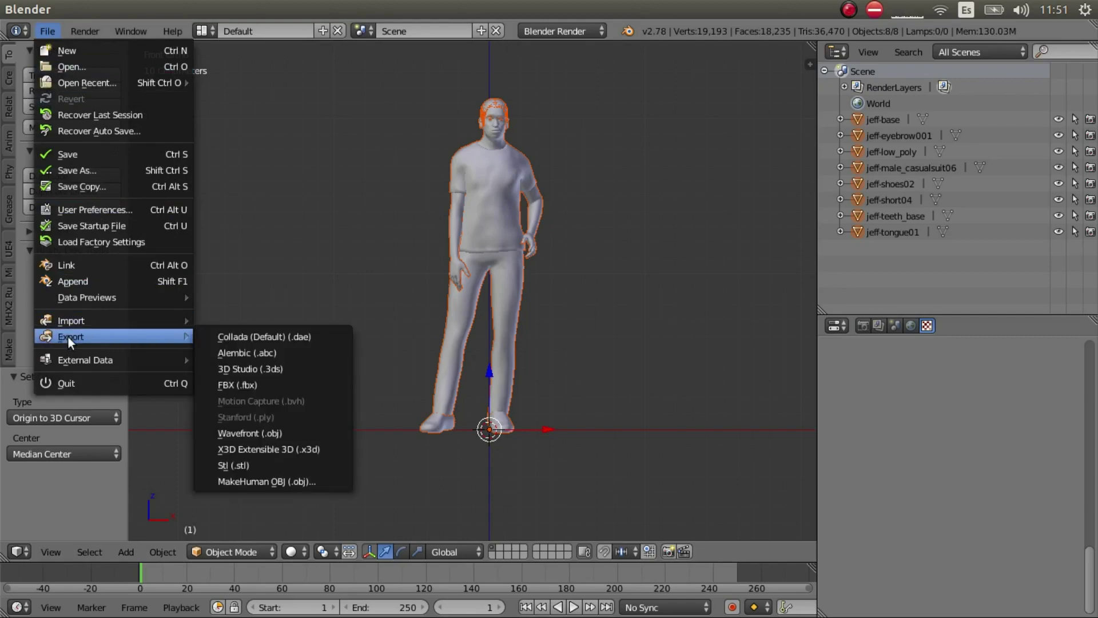
left_click(255, 338)
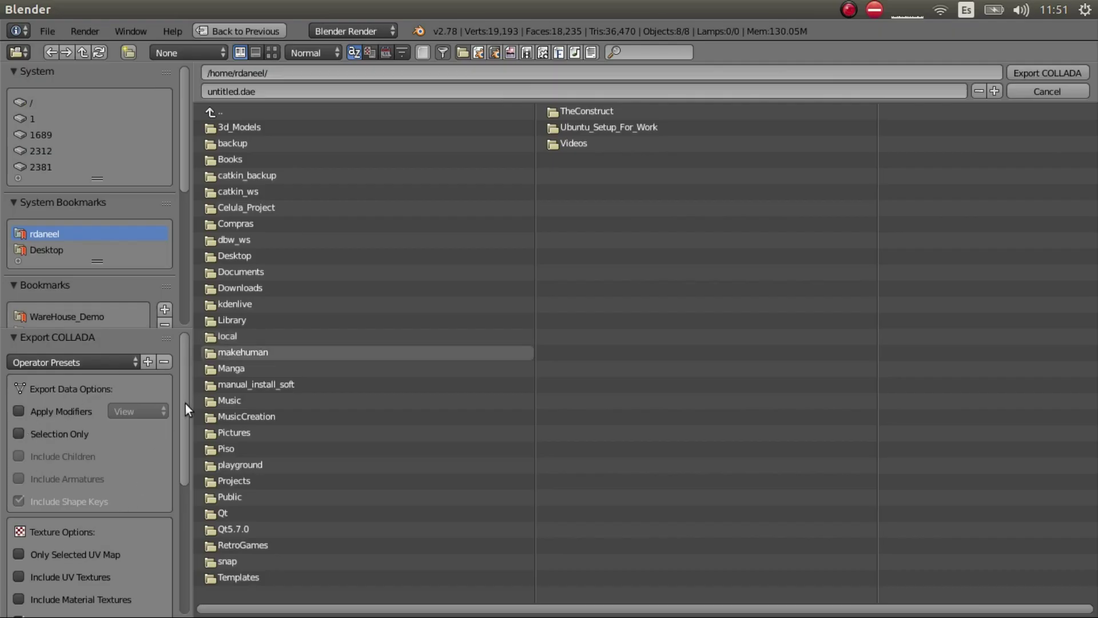
left_click_drag(185, 403, 190, 493)
left_click(21, 428)
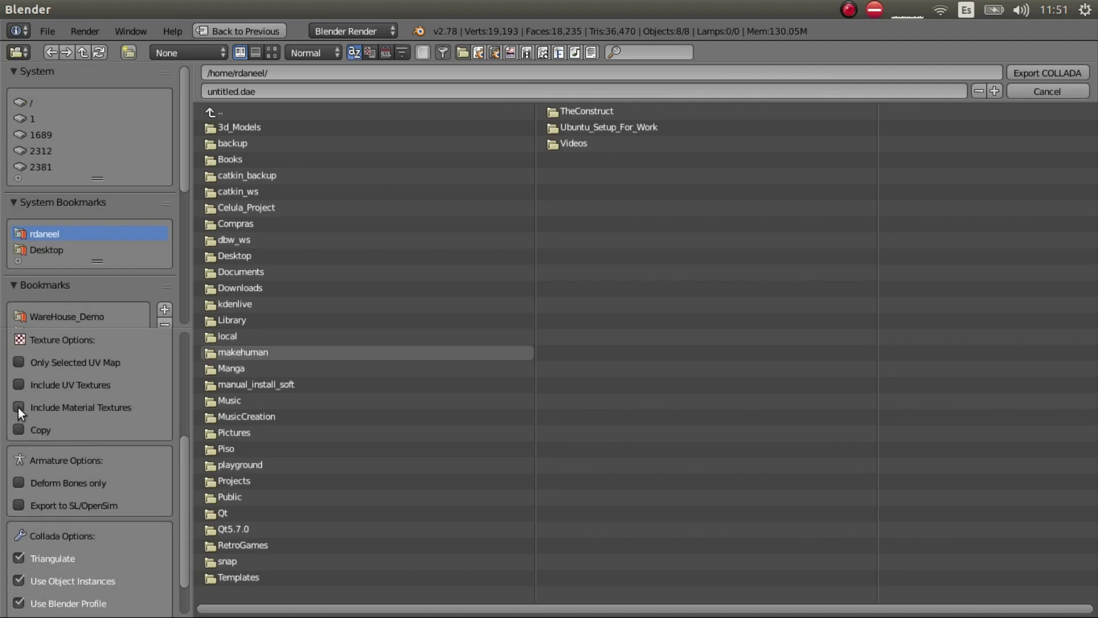
left_click(19, 408)
left_click(17, 385)
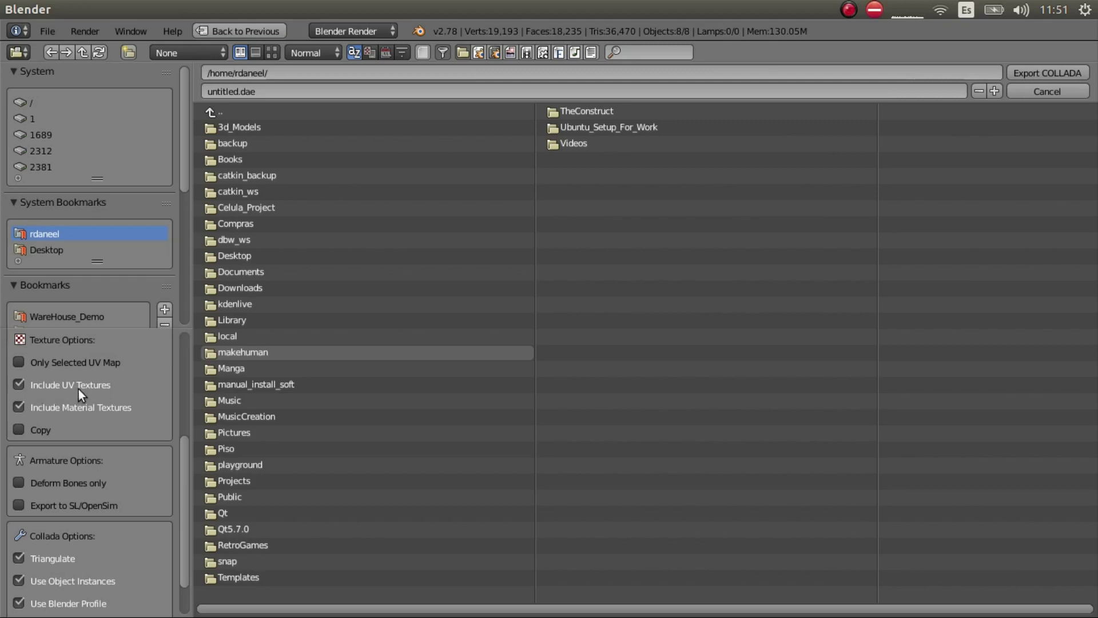
Step: Export the Collada file as jeffv2.dae into the Desktop/AddHuman/jeff/meshes folder
left_click(49, 249)
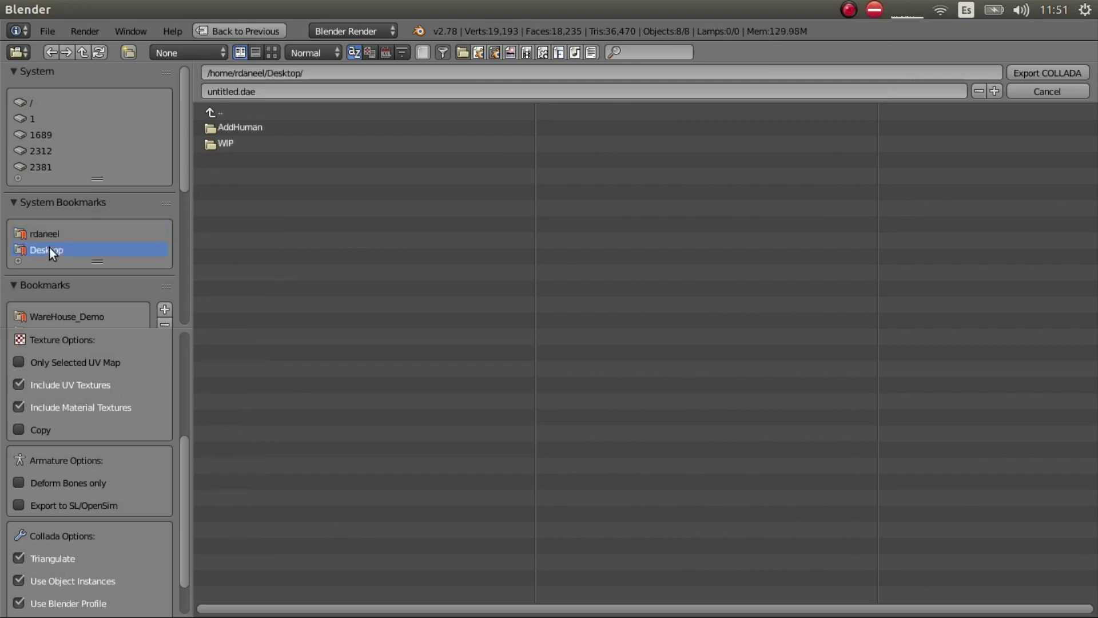
left_click(239, 130)
left_click(224, 128)
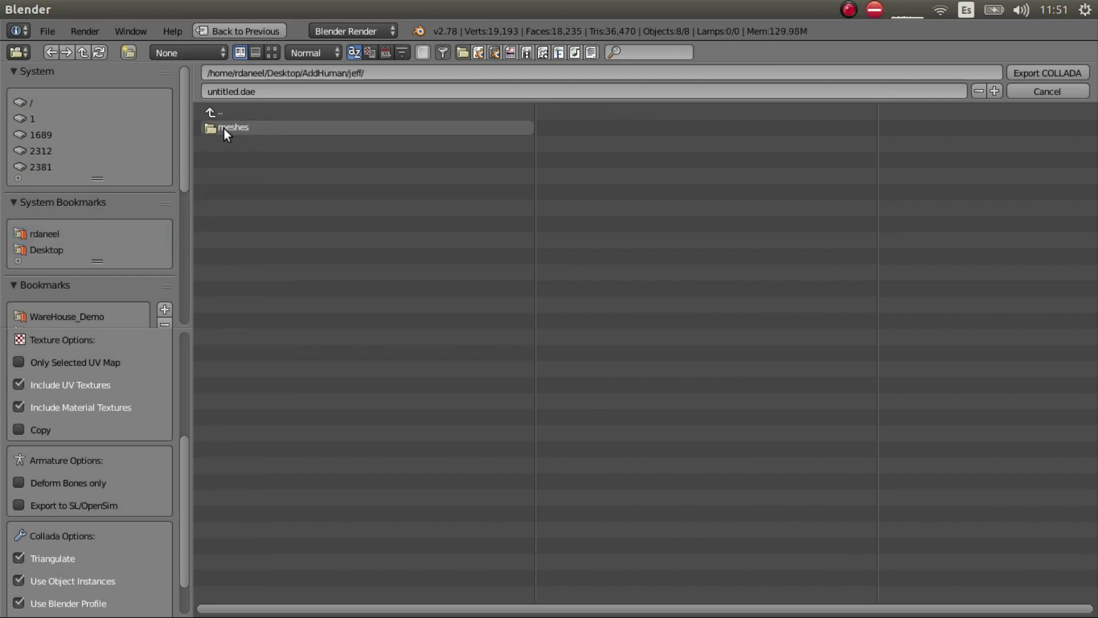
left_click(225, 129)
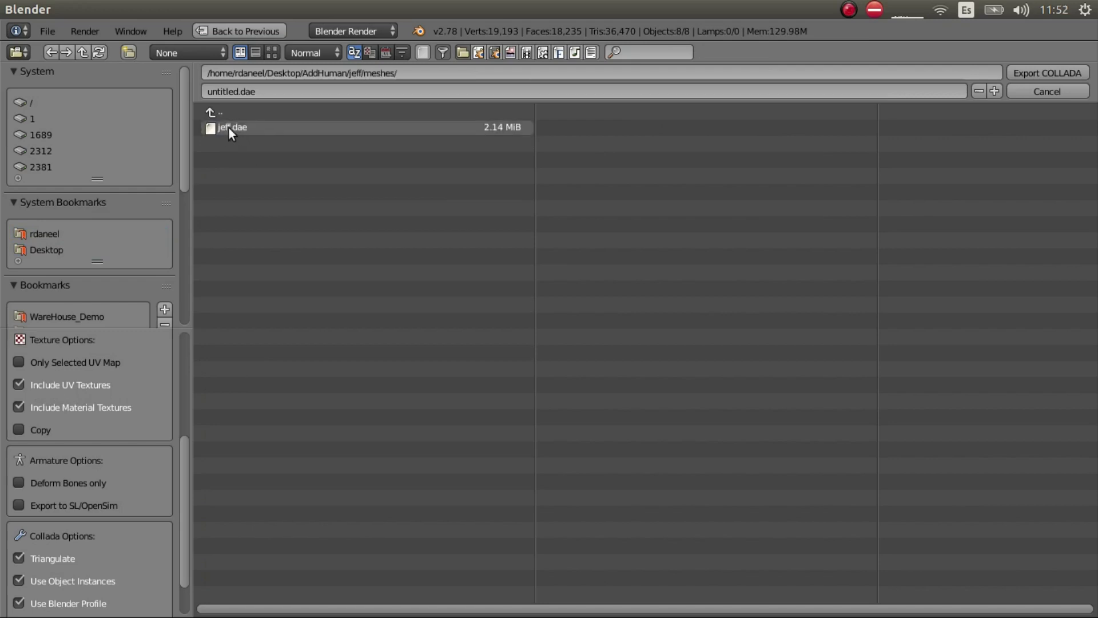
left_click(229, 128)
left_click(220, 92)
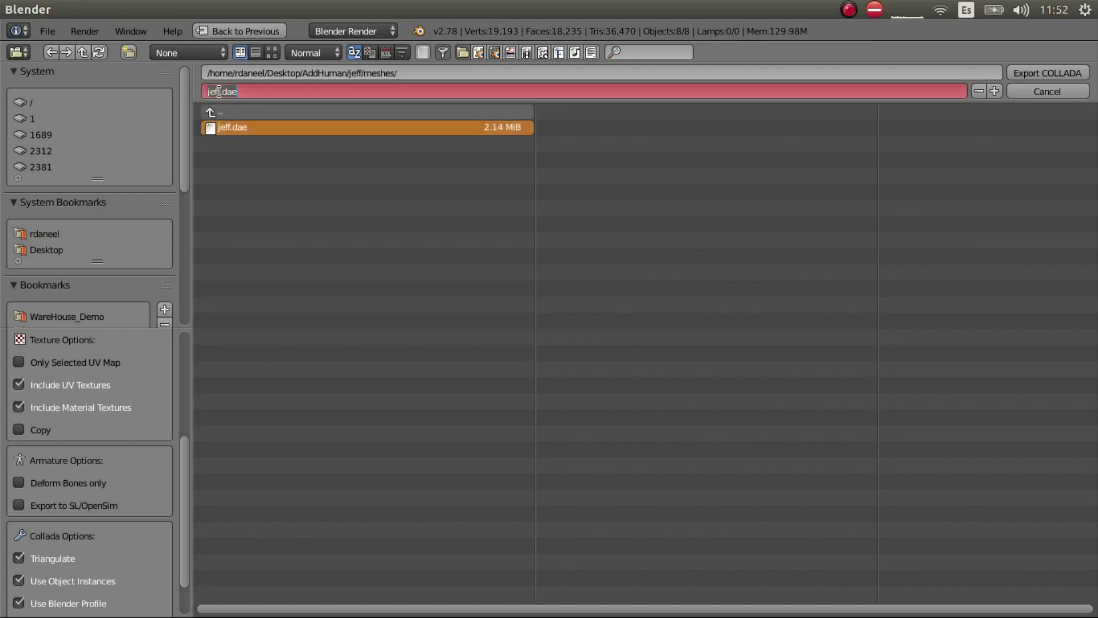
left_click(220, 92)
type("v2")
left_click(1032, 73)
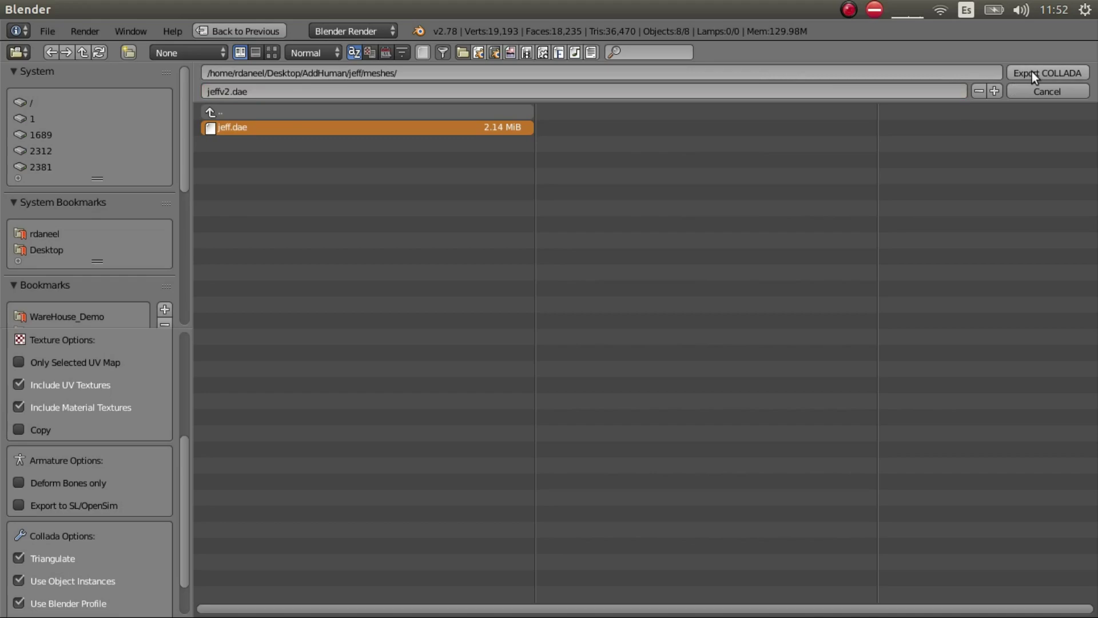
left_click(1033, 73)
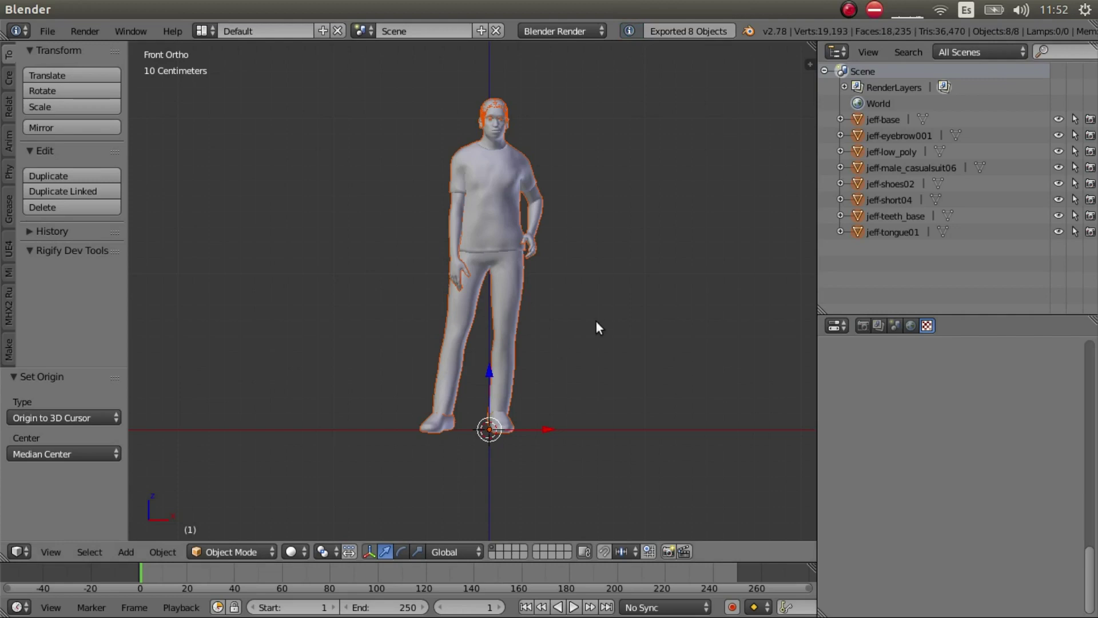
Step: Switch to model.sdf in gedit and change the person collision's mesh URI to model://jeff/meshes/jeffv2.dae
key("alt+Tab")
key("alt+Tab")
key("alt+Tab")
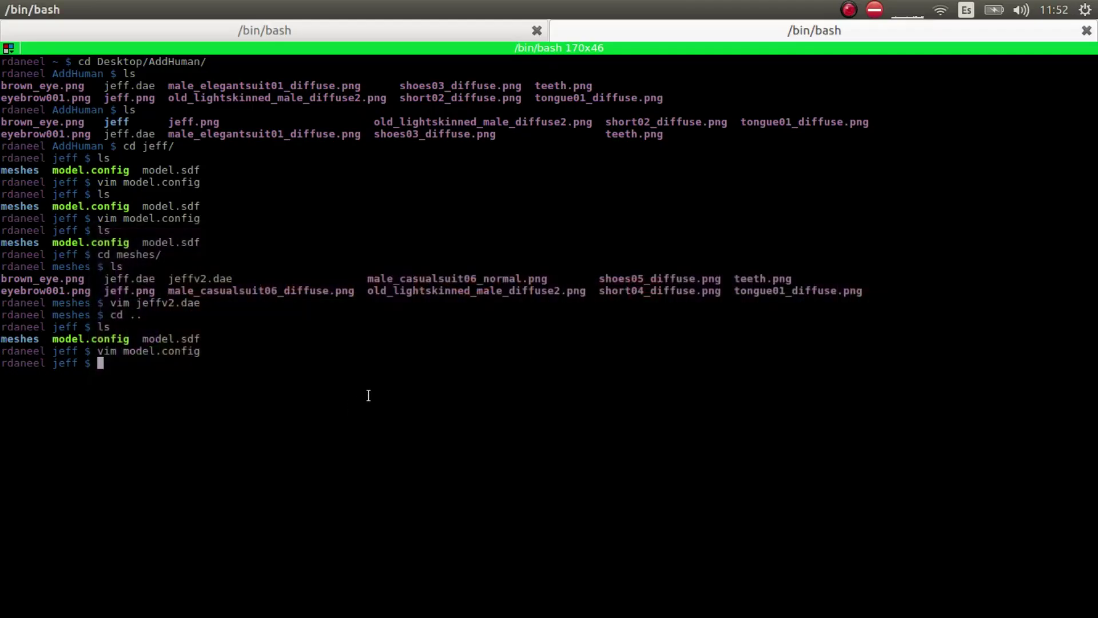
key("alt+Tab")
key("alt+Tab")
key("alt+Tab")
key("alt+Tab")
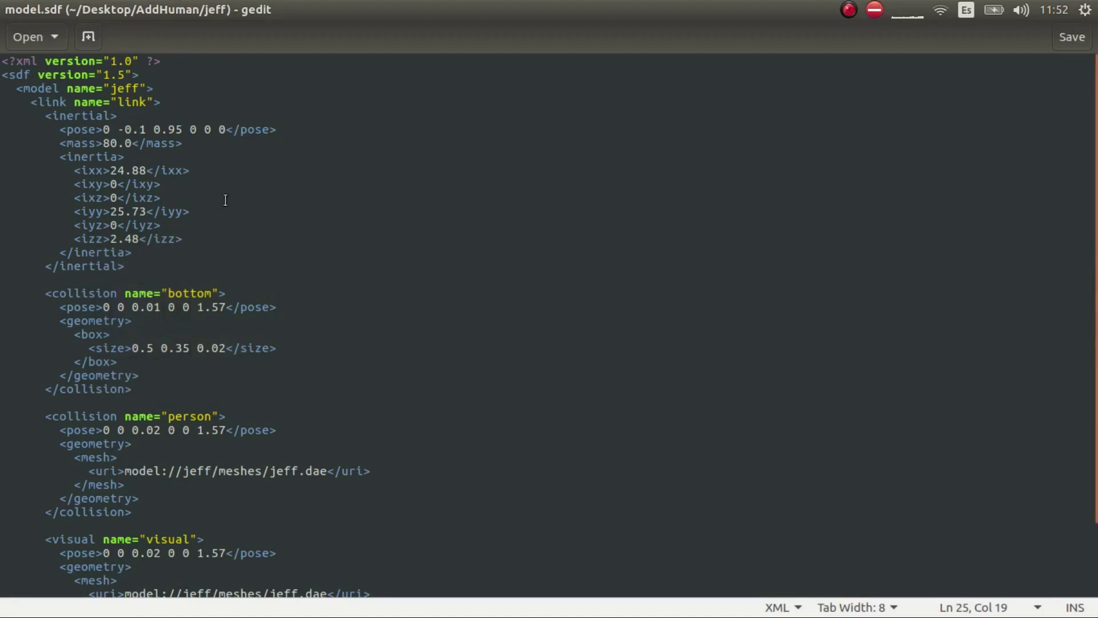
left_click(297, 471)
type("v2")
Step: Change the visual's mesh URI in model.sdf to model://jeff/meshes/jeffv2.dae and save the file
scroll(330, 478, "down", 3)
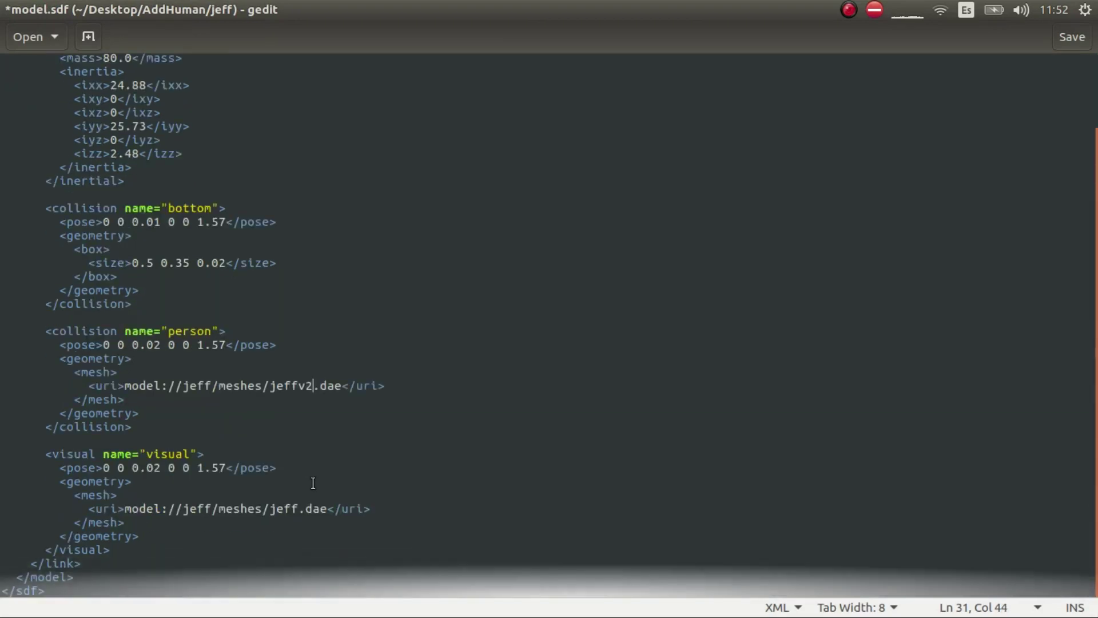
left_click(303, 508)
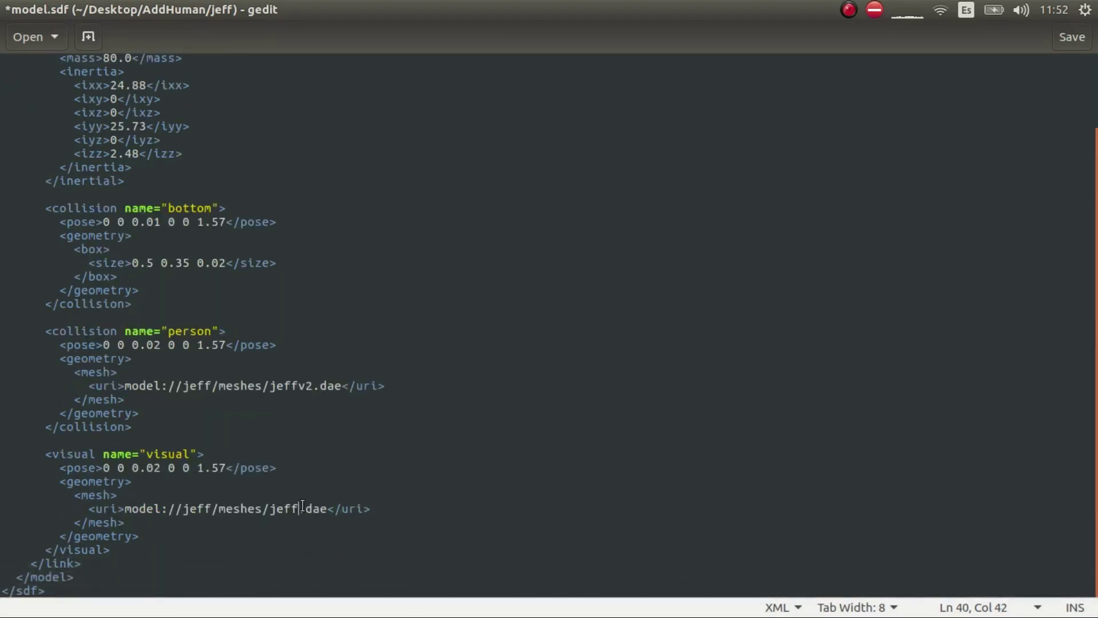
type("v2")
key("ctrl+s")
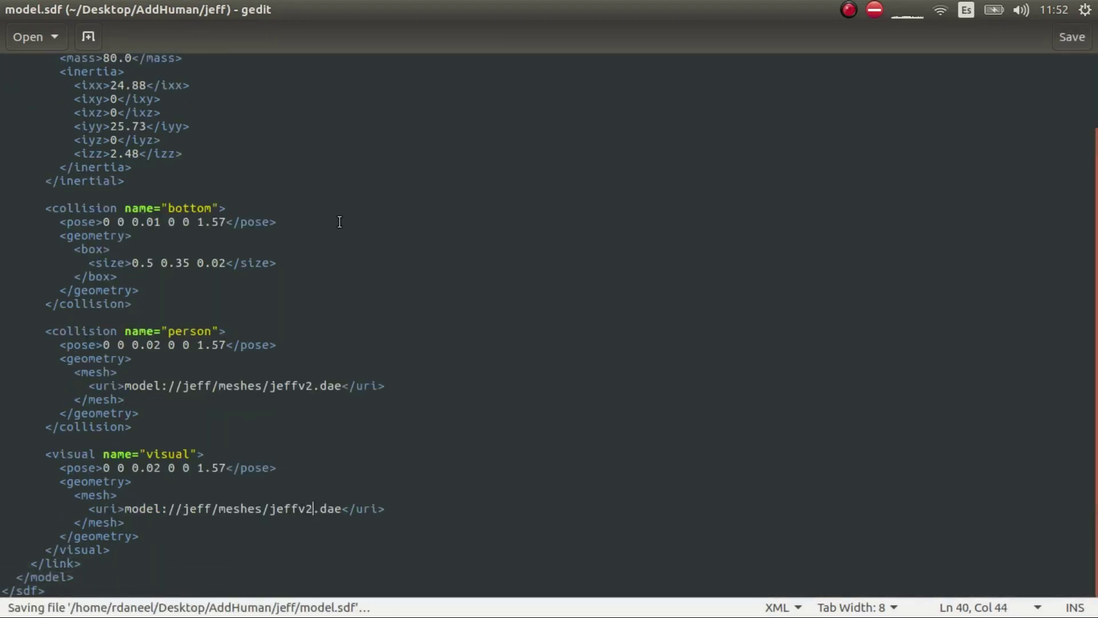
scroll(354, 219, "up", 2)
Step: Switch to the terminal, list the files in the jeff model's meshes folder and open jeffv2.dae in vim
key("alt+Tab")
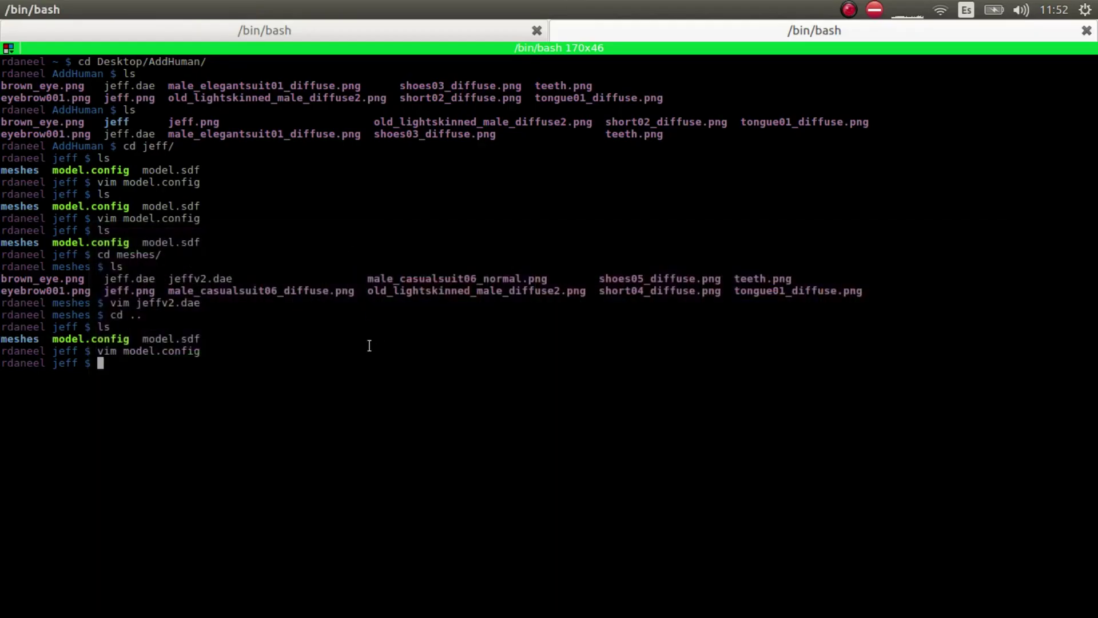
type("ls")
key("Return")
type("cd m")
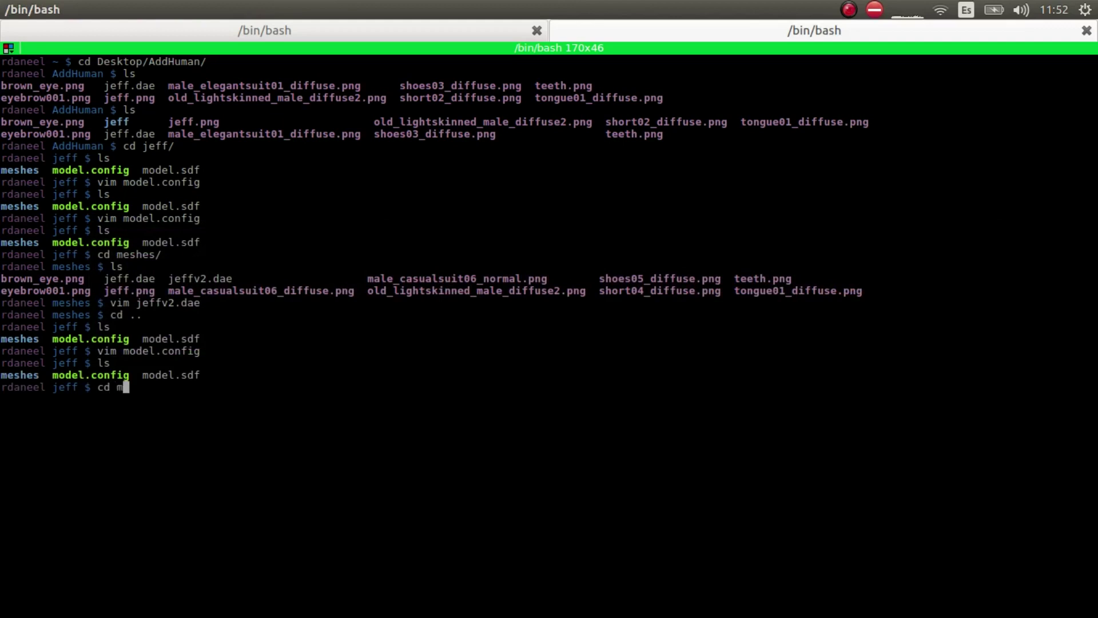
key("Tab")
key("Return")
type("ls")
key("Return")
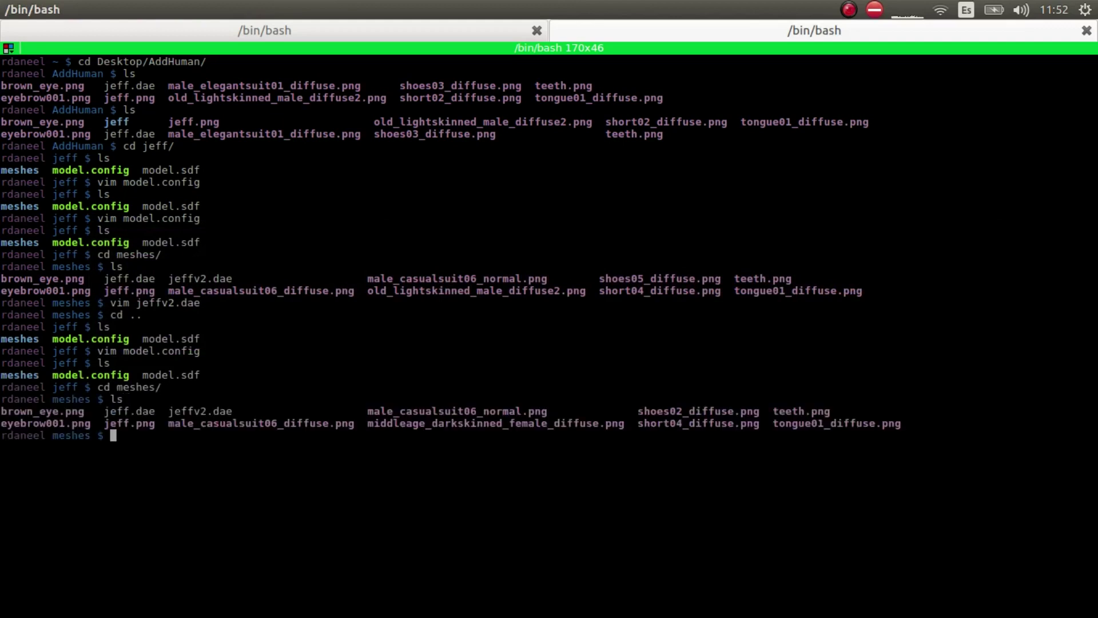
type("vim jeffv2.dae")
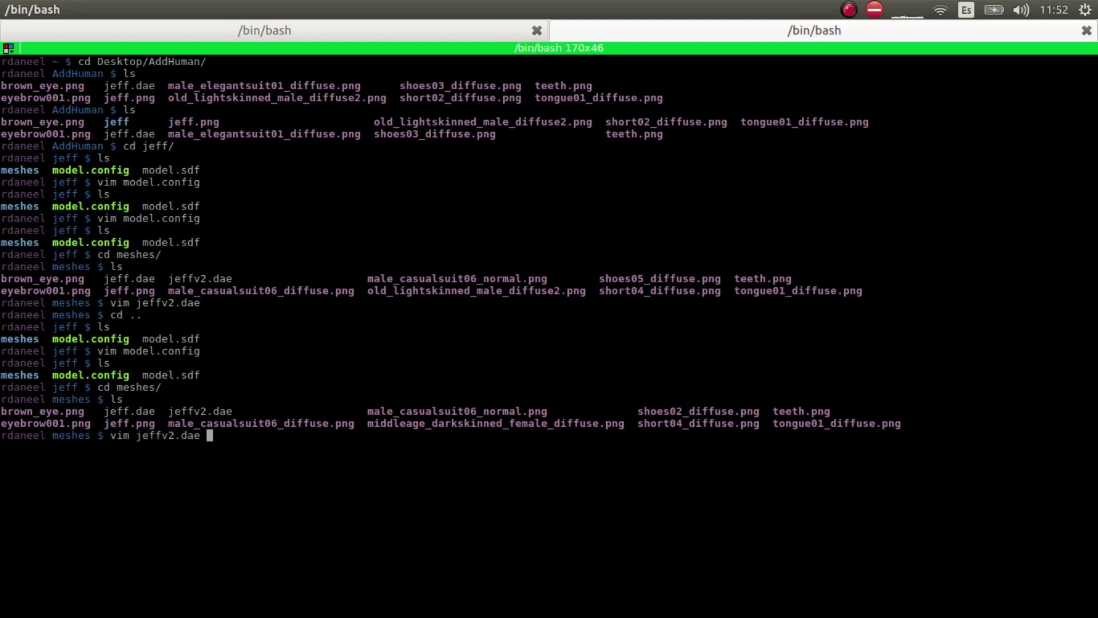
key("Return")
Step: Remove the absolute folder path from the first image's init_from entry, leaving only middleage_darkskinned_female_diffuse.png
key("Down")
key("Down")
key("Down")
key("Down")
key("Down")
key("Down")
key("Down")
key("Down")
key("Down")
key("Down")
key("Down")
key("Down")
key("Down")
key("Down")
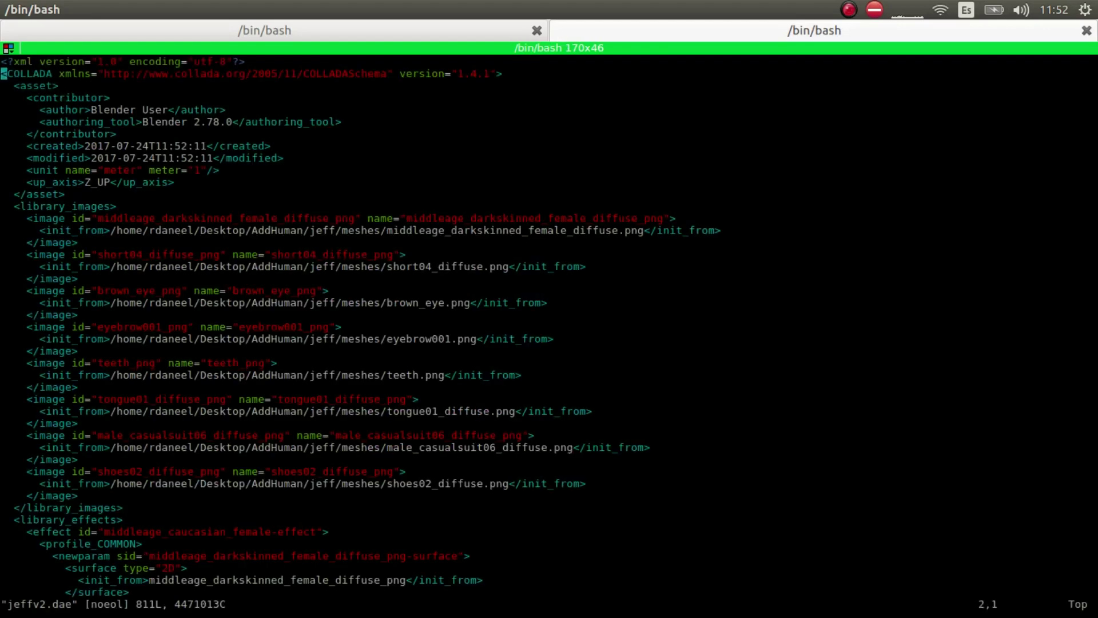
key("Right")
key("Right")
key("Right")
key("Right")
key("Right")
key("Right")
key("Right")
key("Right")
key("Right")
key("Right")
key("Right")
key("Right")
key("Right")
key("Right")
key("Right")
key("Right")
key("Right")
key("i")
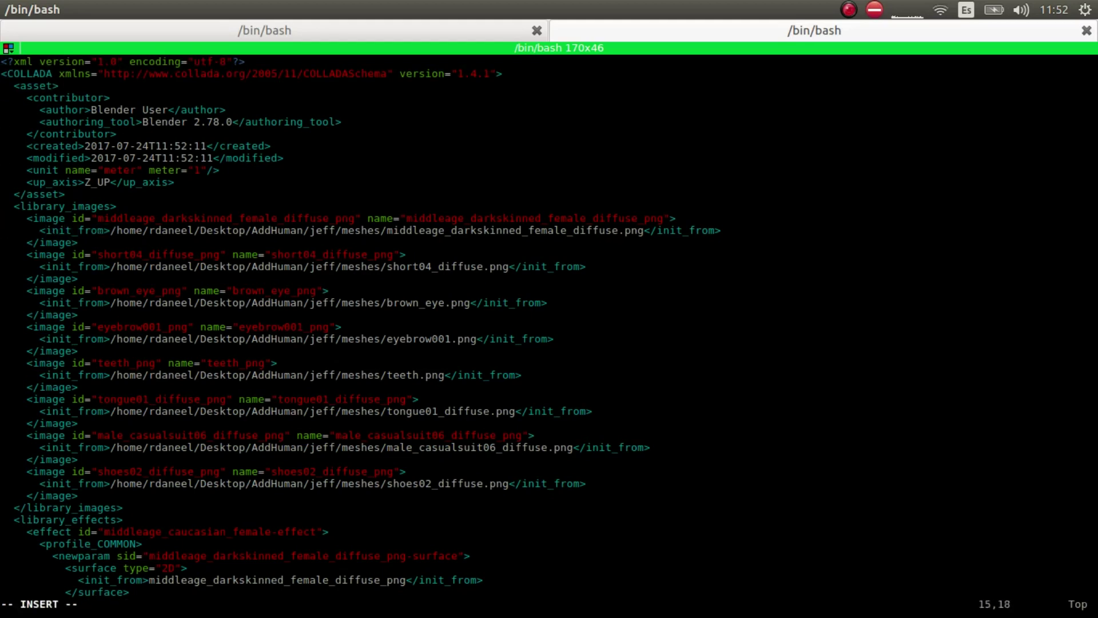
key("Delete")
key("Delete")
key("Delete")
key("Delete")
key("Delete")
key("Delete")
key("Delete")
key("Delete")
key("Delete")
key("Delete")
key("Delete")
key("Delete")
key("Delete")
key("Delete")
key("Delete")
key("Delete")
key("Delete")
key("Delete")
key("Delete")
key("Delete")
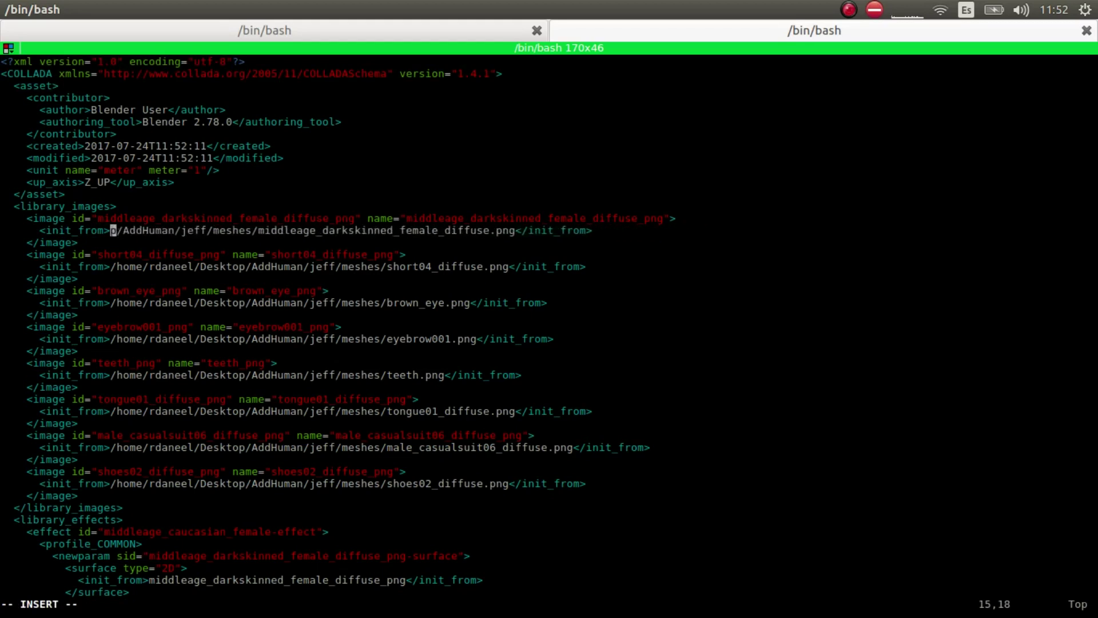
key("Delete")
key("Delete")
key("Delete")
key("Delete")
key("Delete")
key("Delete")
key("Delete")
key("Delete")
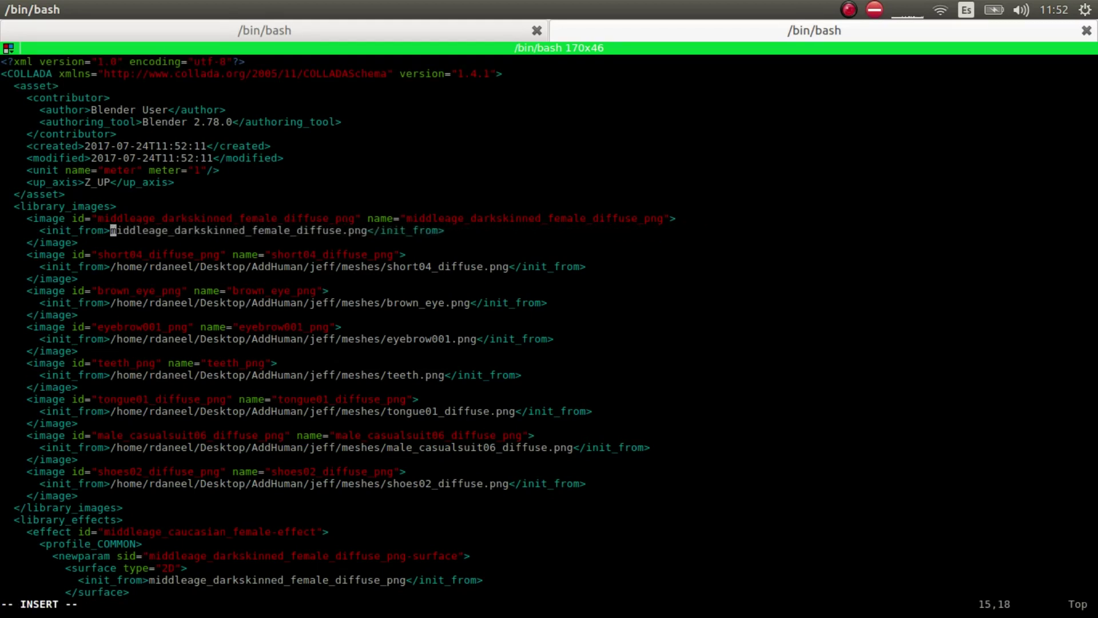
Step: Strip the absolute folder path from the short04_diffuse image's init_from entry, leaving only short04_diffuse.png
key("Down")
key("Down")
key("Down")
key("Delete")
key("Delete")
key("Delete")
key("Delete")
key("Delete")
key("Delete")
key("Delete")
key("Delete")
key("Delete")
key("Delete")
key("Delete")
key("Delete")
key("Delete")
key("Delete")
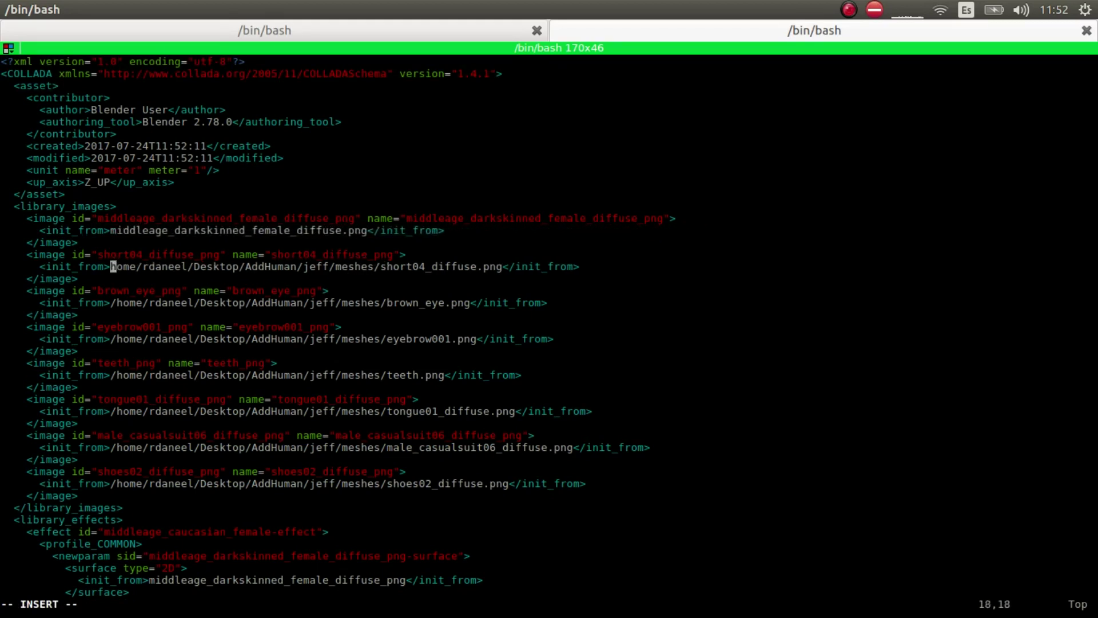
key("Delete")
key("Delete")
key("Delete")
key("Delete")
key("Delete")
key("Delete")
key("Delete")
key("Delete")
key("Delete")
key("Delete")
key("Delete")
key("Delete")
key("Delete")
key("Delete")
key("Delete")
key("Delete")
key("Delete")
key("Delete")
key("Delete")
key("Delete")
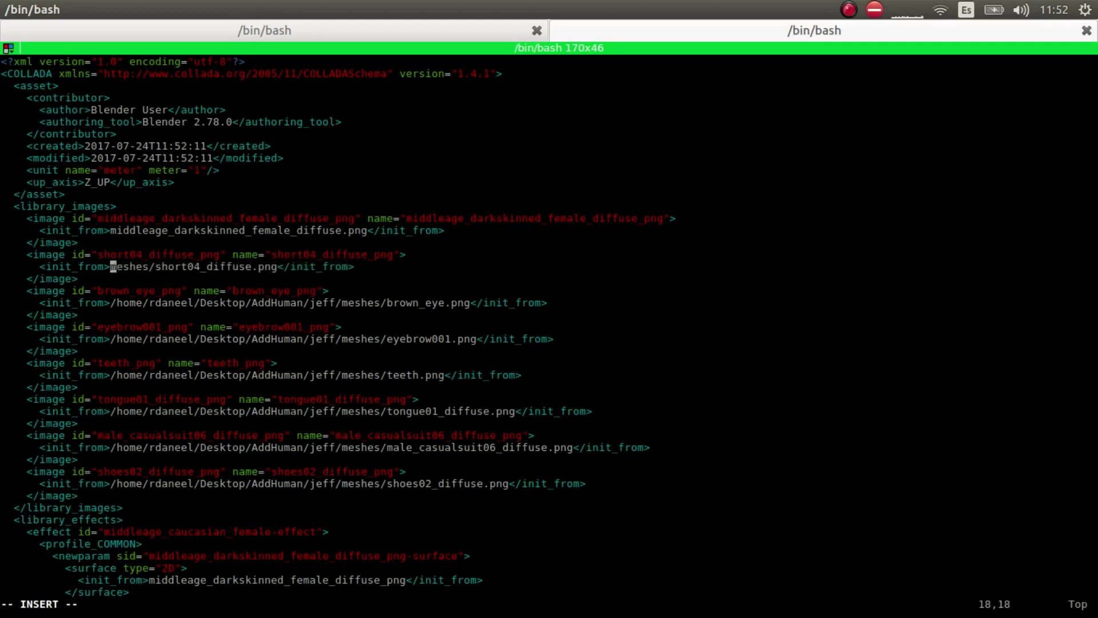
key("Delete")
key("Delete")
Step: Remove the folder path from the brown_eye image's init_from entry so it reads brown_eye.png
key("Down")
key("Down")
key("Down")
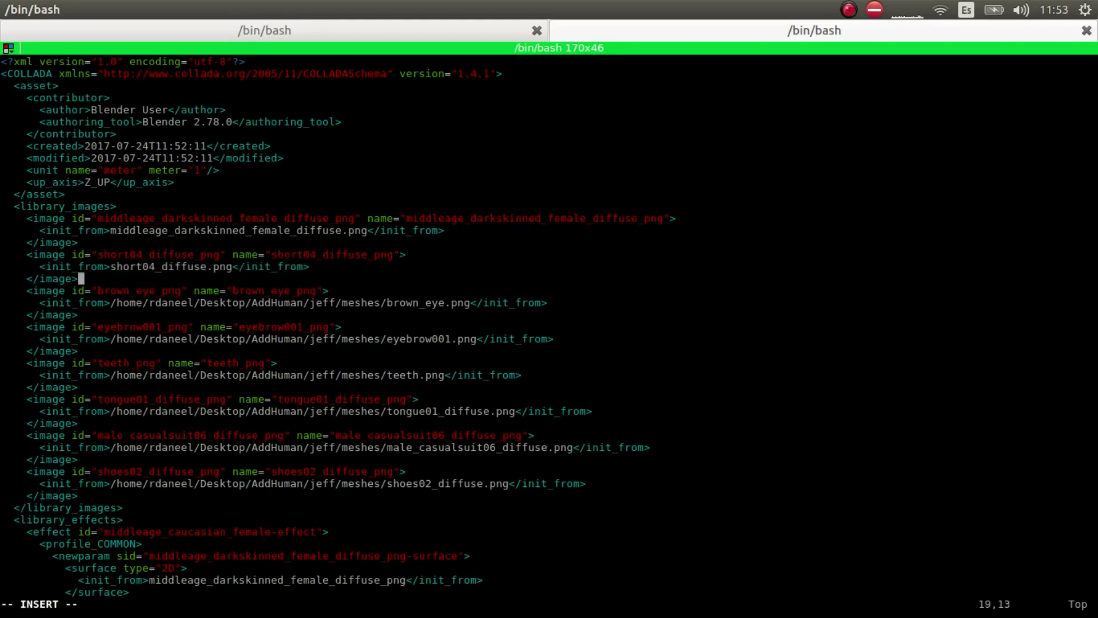
key("Delete")
key("Delete")
key("Delete")
key("Delete")
key("Delete")
key("Delete")
key("Delete")
key("Delete")
key("Delete")
key("Delete")
key("Delete")
key("Delete")
key("Delete")
key("Delete")
key("Delete")
key("Delete")
key("Delete")
key("Delete")
key("Delete")
key("Delete")
key("Delete")
key("Delete")
key("Delete")
key("Delete")
key("Delete")
key("Delete")
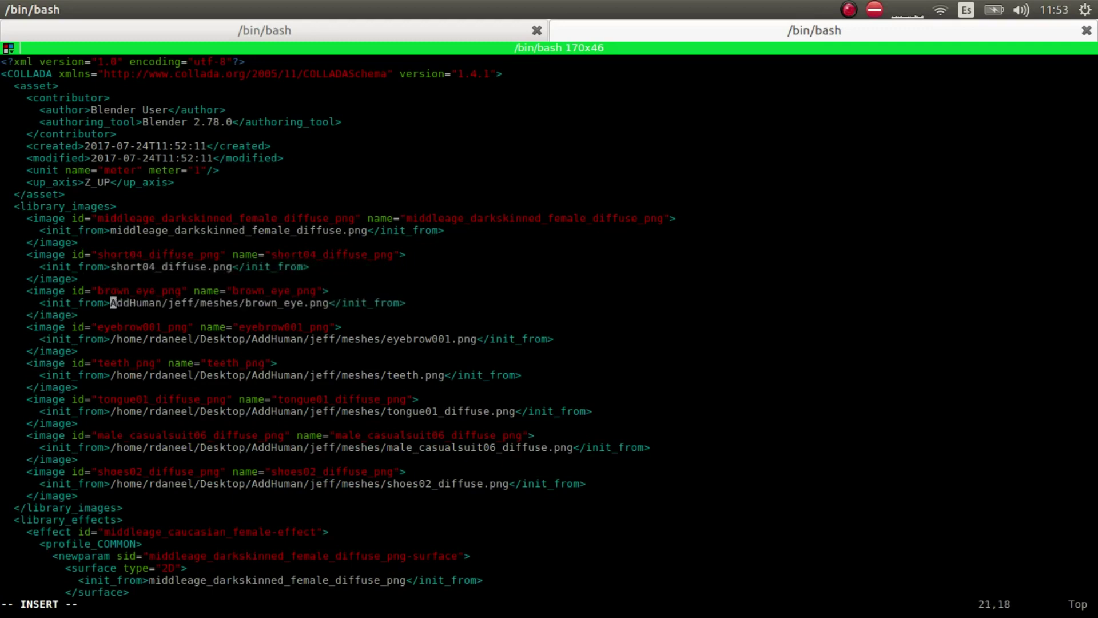
key("Delete")
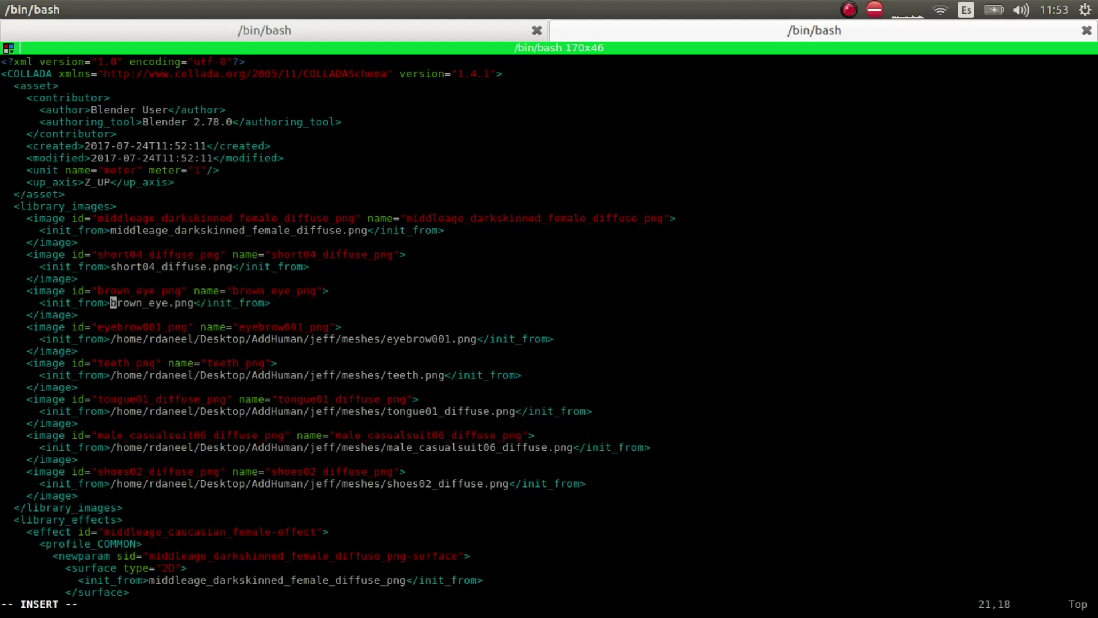
Step: Reduce the eyebrow001 image's init_from entry to the bare file name eyebrow001.png
key("Down")
key("Down")
key("Down")
key("Delete")
key("Delete")
key("Delete")
key("Delete")
key("Delete")
key("Delete")
key("Delete")
key("Delete")
key("Delete")
key("Delete")
key("Delete")
key("Delete")
key("Delete")
key("Delete")
key("Delete")
key("Delete")
key("Delete")
key("Delete")
key("Delete")
key("Delete")
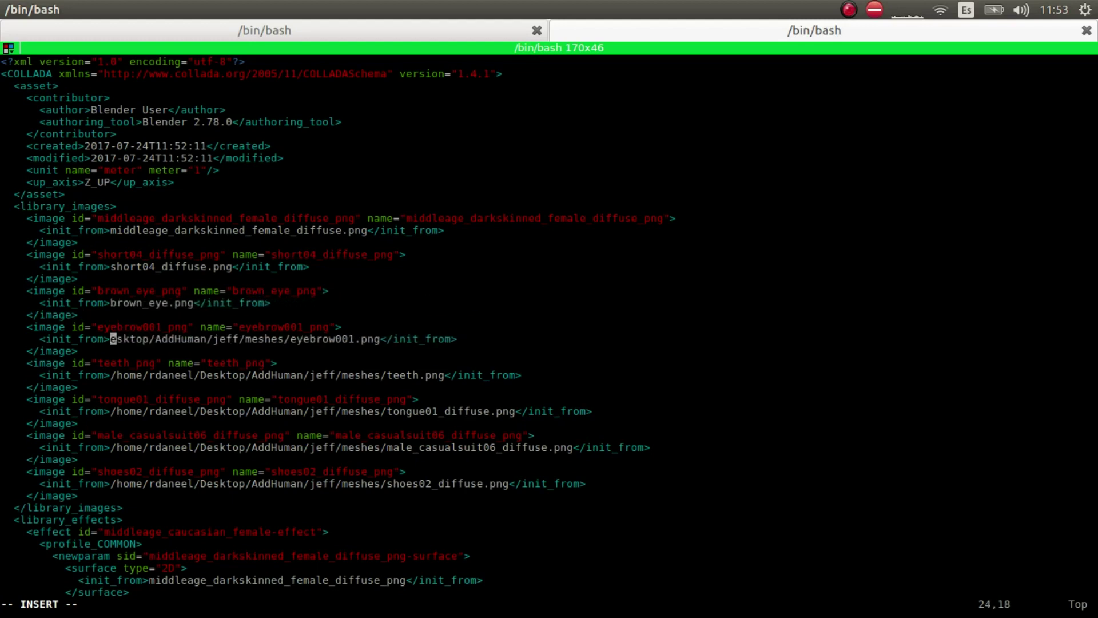
key("Delete")
key("Delete")
key("Delete")
key("Delete")
key("Delete")
key("Delete")
key("Delete")
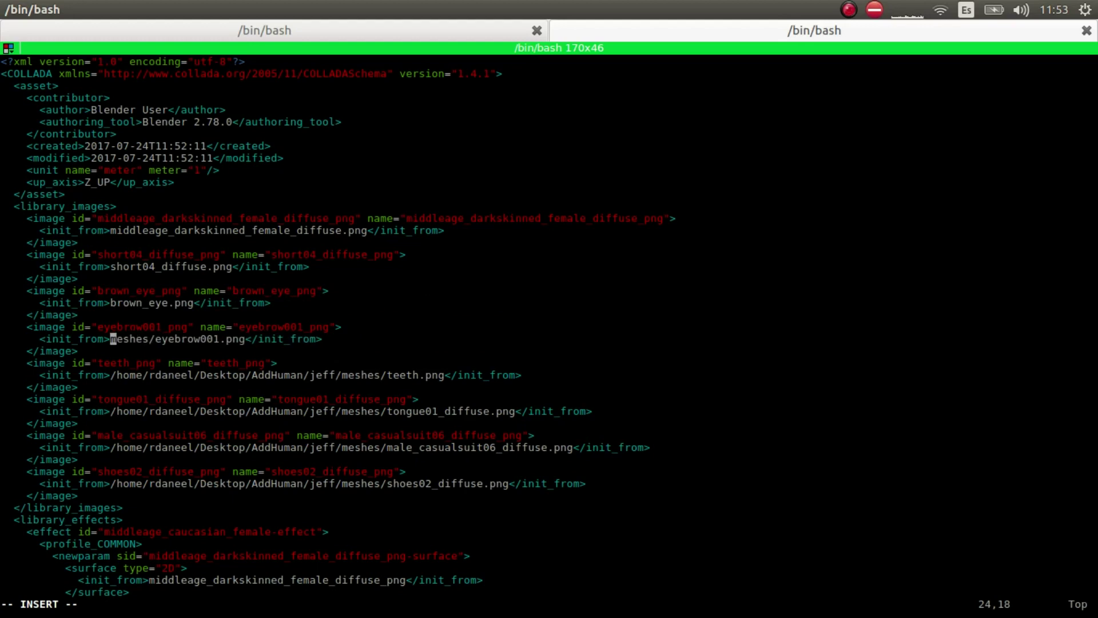
key("Delete")
key("Delete")
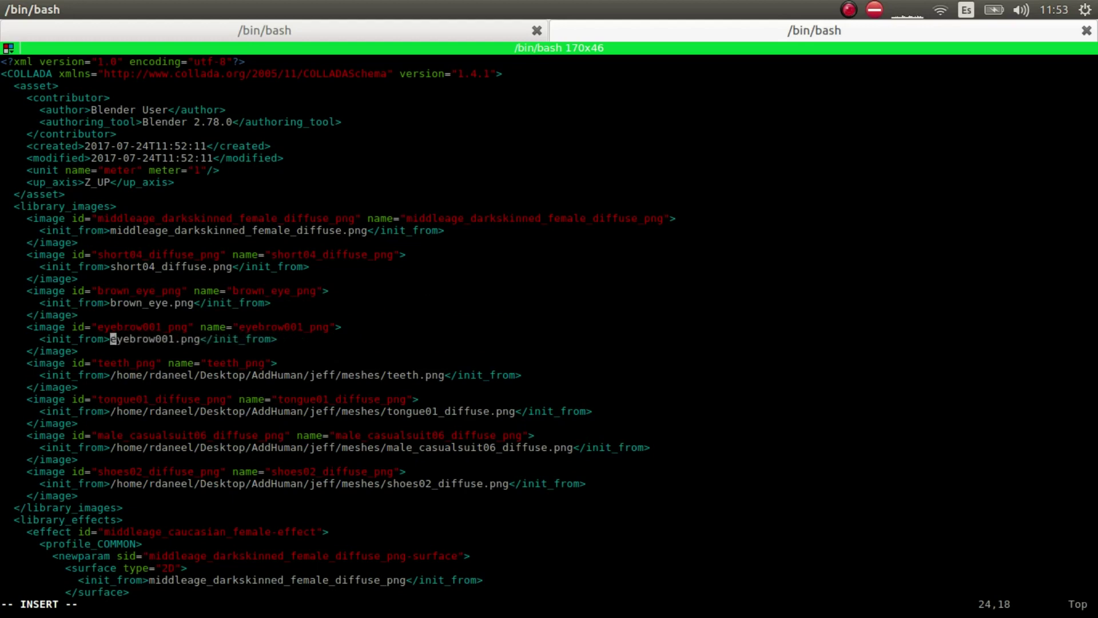
Step: Delete the absolute folder path in the teeth image's init_from entry, keeping only teeth.png
key("Down")
key("Down")
key("Down")
key("Delete")
key("Delete")
key("Delete")
key("Delete")
key("Delete")
key("Delete")
key("Delete")
key("Delete")
key("Delete")
key("Delete")
key("Delete")
key("Delete")
key("Delete")
key("Delete")
key("Delete")
key("Delete")
key("Delete")
key("Delete")
key("Delete")
key("Delete")
key("Delete")
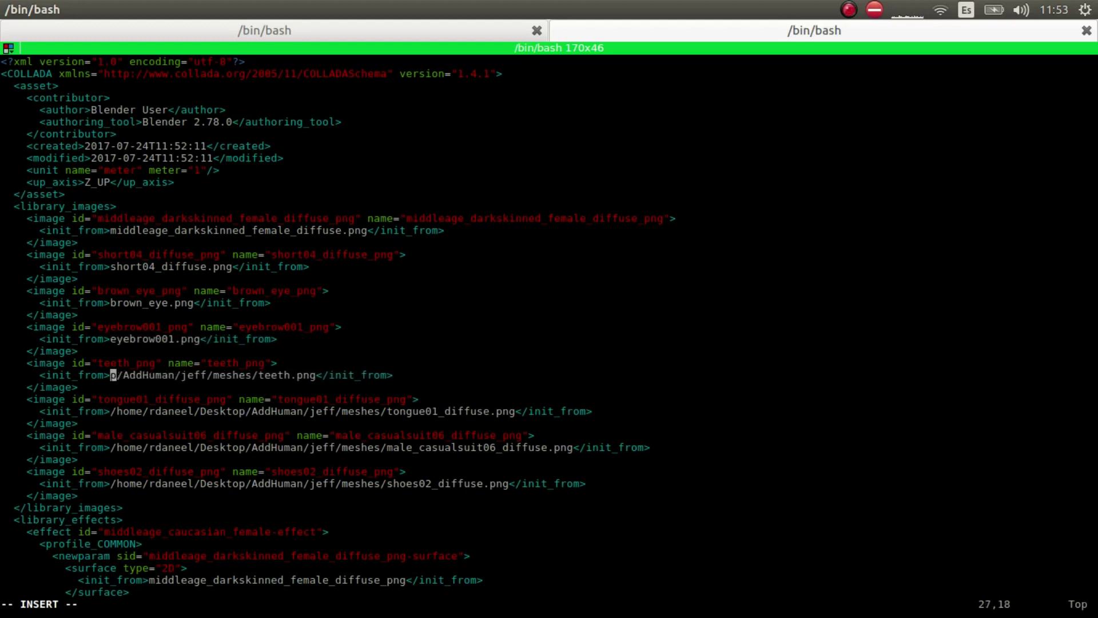
key("Delete")
key("Delete")
key("Delete")
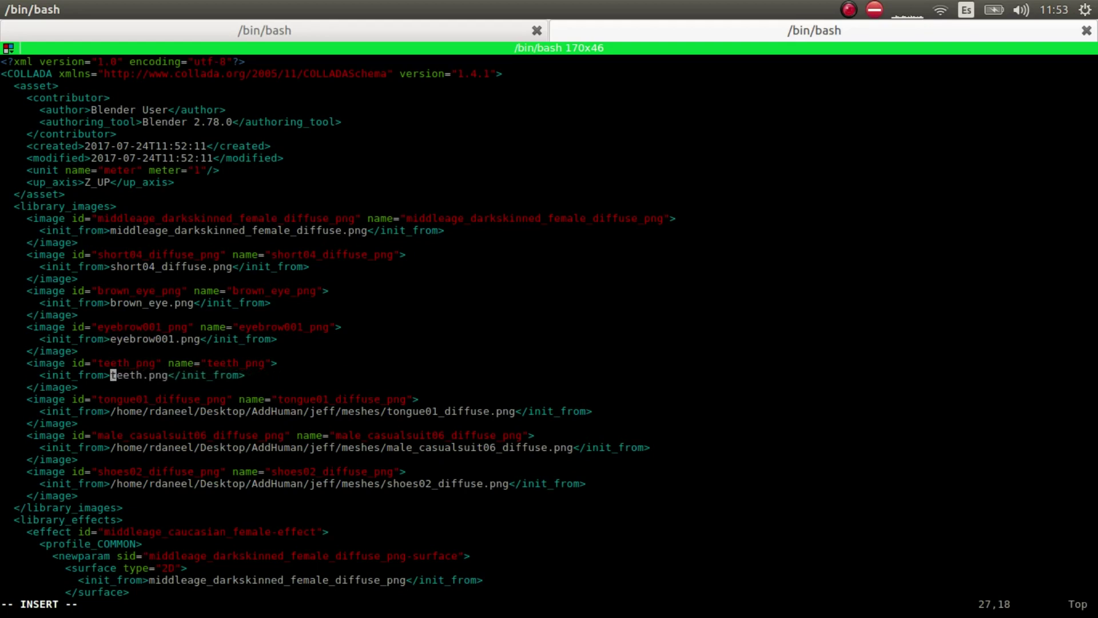
Step: Cut the folder path out of the tongue01_diffuse image's init_from entry, leaving only tongue01_diffuse.png
key("Down")
key("Down")
key("Down")
key("Delete")
key("Delete")
key("Delete")
key("Delete")
key("Delete")
key("Delete")
key("Delete")
key("Delete")
key("Delete")
key("Delete")
key("Delete")
key("Delete")
key("Delete")
key("Delete")
key("Delete")
key("Delete")
key("Delete")
key("Delete")
key("Delete")
key("Delete")
key("Delete")
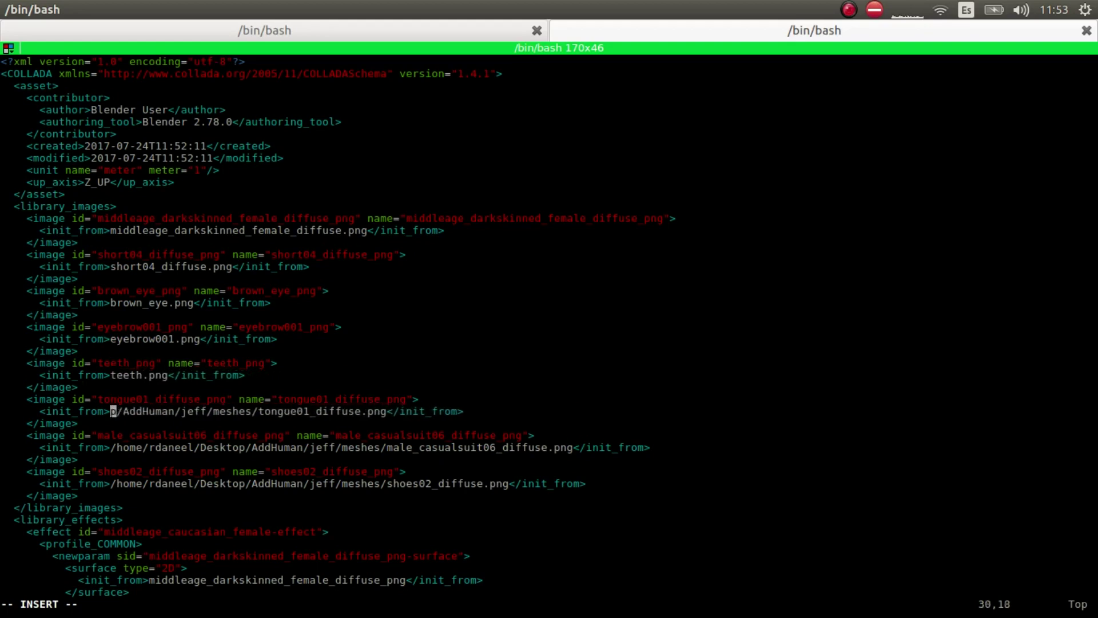
key("Delete")
key("Delete")
key("Delete")
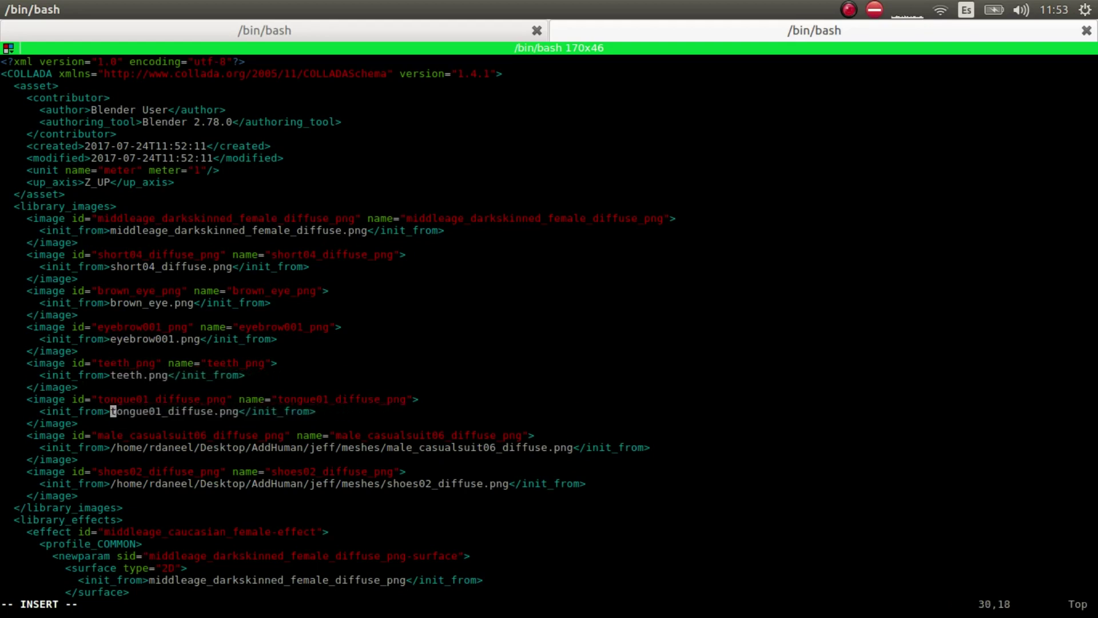
Step: Strip the absolute folder path from the male_casualsuit06_diffuse image's init_from entry, leaving only male_casualsuit06_diffuse.png
key("Down")
key("Down")
key("Down")
key("Down")
key("Up")
key("Delete")
key("Delete")
key("Delete")
key("Delete")
key("Delete")
key("Delete")
key("Delete")
key("Delete")
key("Delete")
key("Delete")
key("Delete")
key("Delete")
key("Delete")
key("Delete")
key("Delete")
key("Delete")
key("Delete")
key("Delete")
key("Delete")
key("Delete")
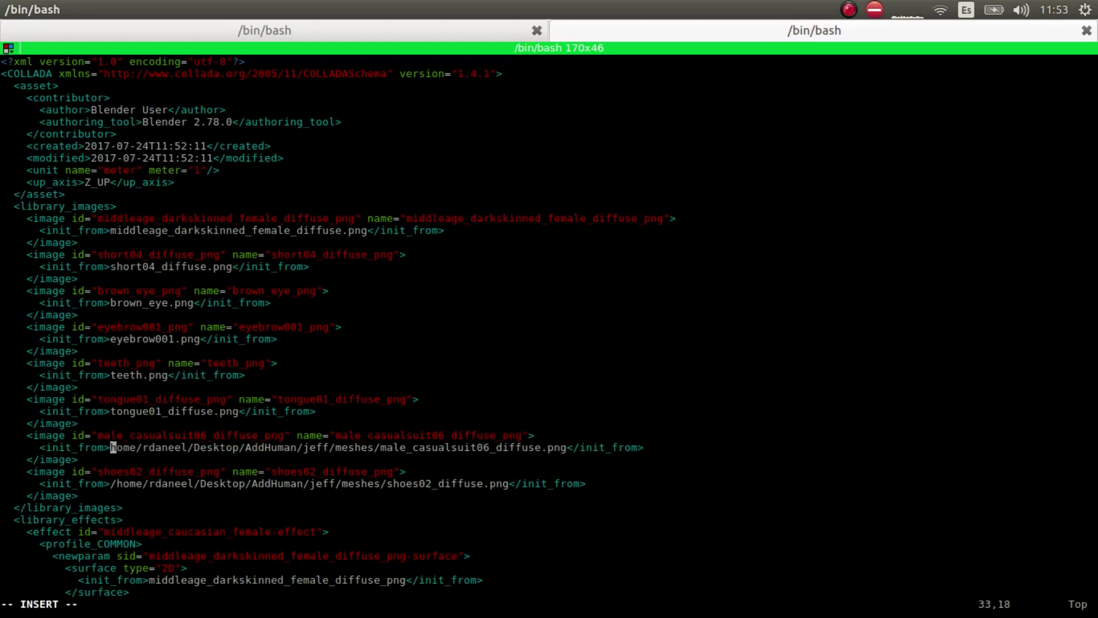
key("Delete")
key("Delete")
key("Delete")
key("Delete")
key("Delete")
key("Delete")
key("Delete")
key("Delete")
key("Delete")
key("Delete")
key("Delete")
key("Delete")
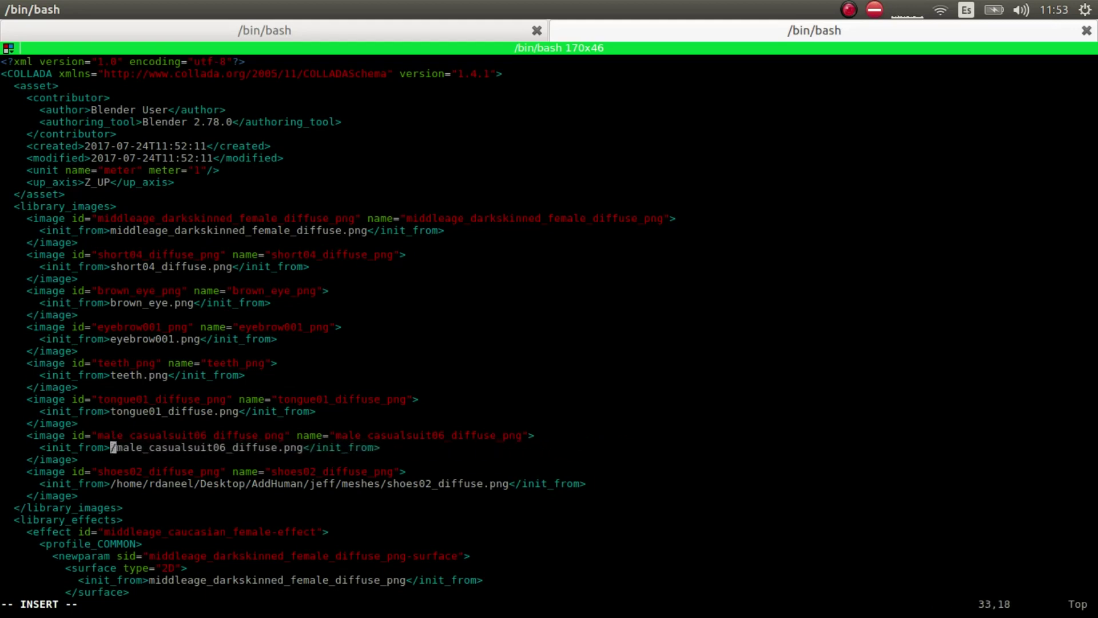
Step: Shorten the shoes02_diffuse image's init_from entry to the bare file name shoes02_diffuse.png
key("Down")
key("Down")
key("Down")
key("Down")
key("Up")
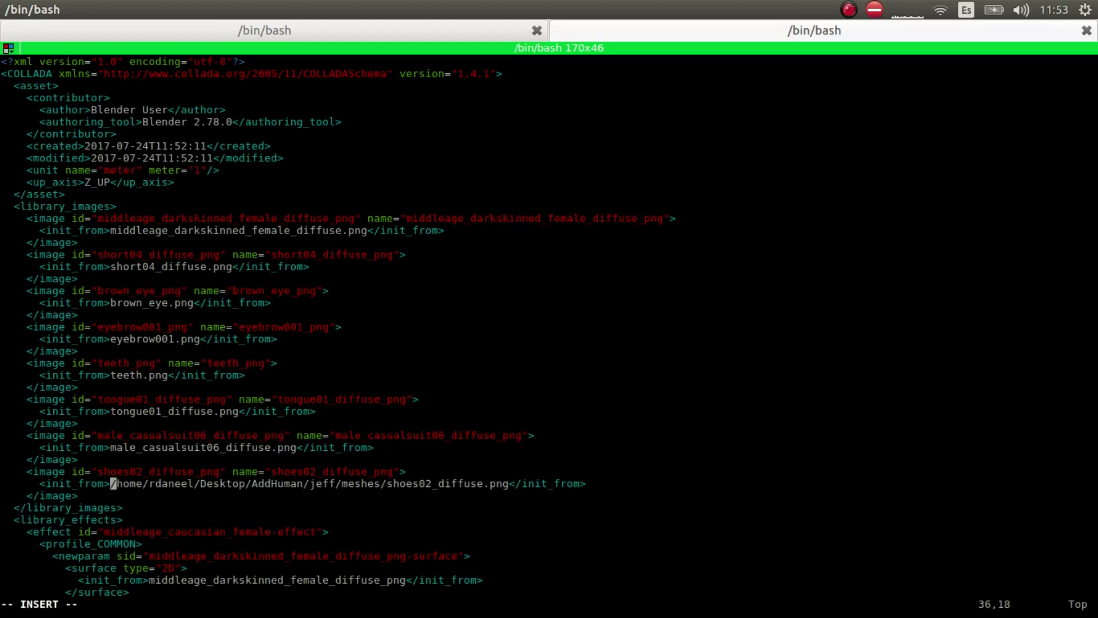
key("Delete")
key("Delete")
key("Delete")
key("Delete")
key("Delete")
key("Delete")
key("Delete")
key("Delete")
key("Delete")
key("Delete")
key("Delete")
key("Delete")
key("Delete")
key("Delete")
key("Delete")
key("Delete")
key("Delete")
key("Delete")
key("Delete")
key("Delete")
key("Delete")
key("Delete")
key("Delete")
key("Delete")
key("Delete")
key("Delete")
key("Delete")
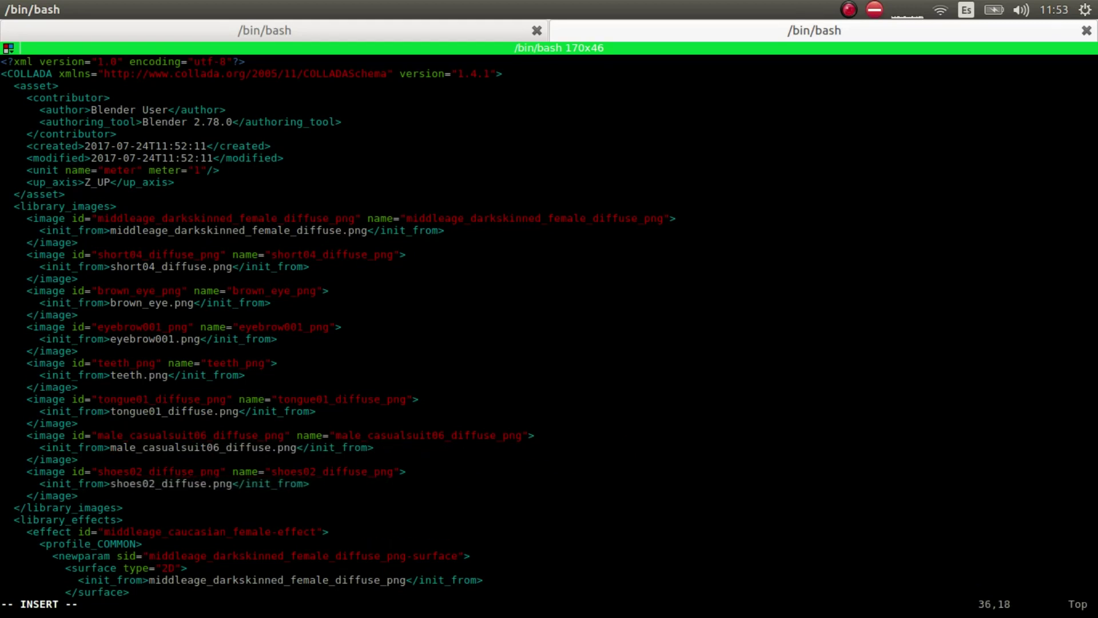
Step: Save the edited jeffv2.dae file and quit the text editor
key("Escape")
type(":wq")
key("Return")
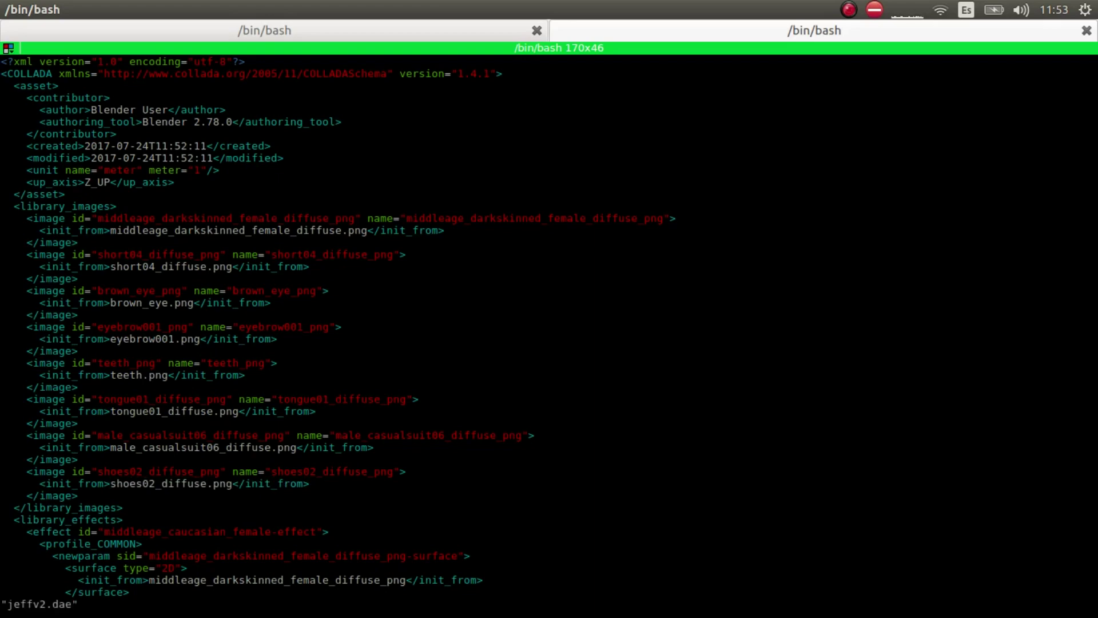
type(":q")
key("Return")
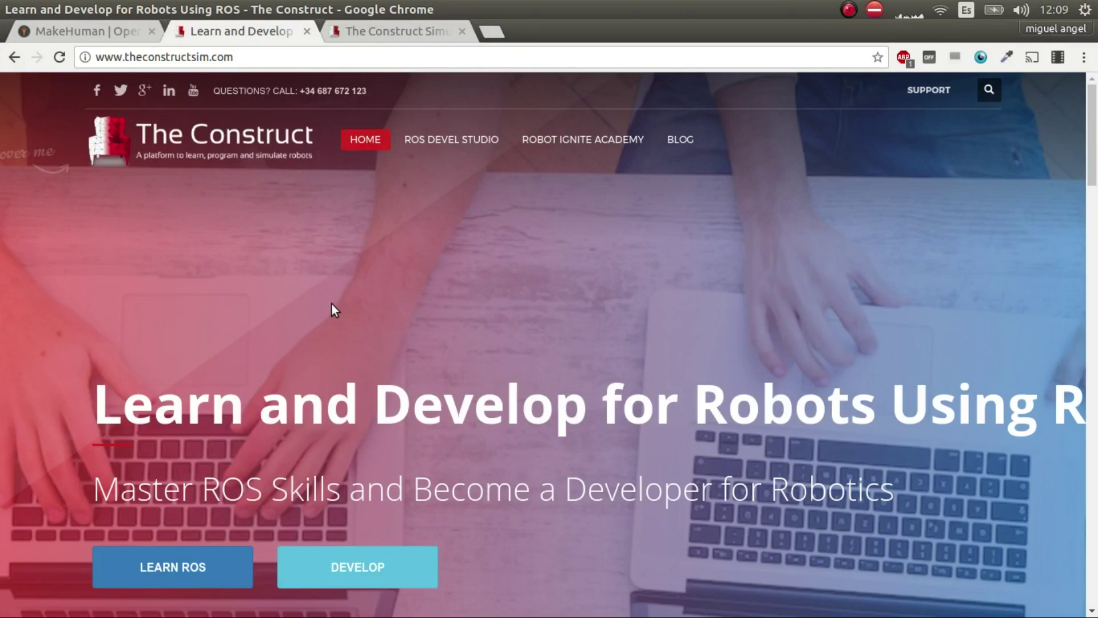
Step: In Chrome, view The Construct's ROS Devel Studio page, and switch to the open ROS Development Studio simulation
left_click(434, 145)
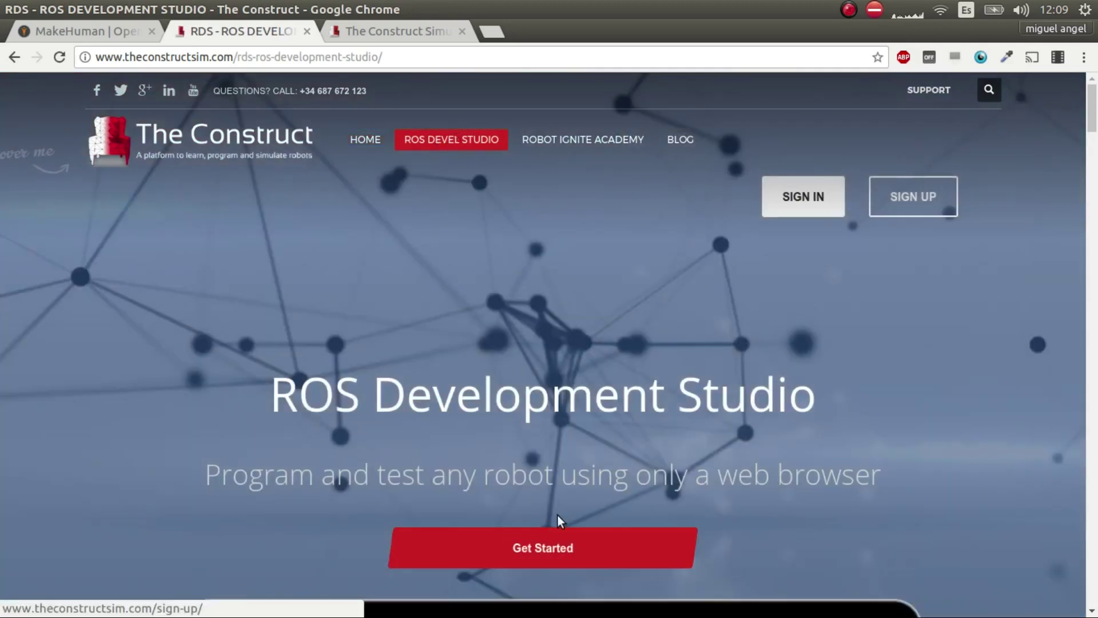
left_click(397, 33)
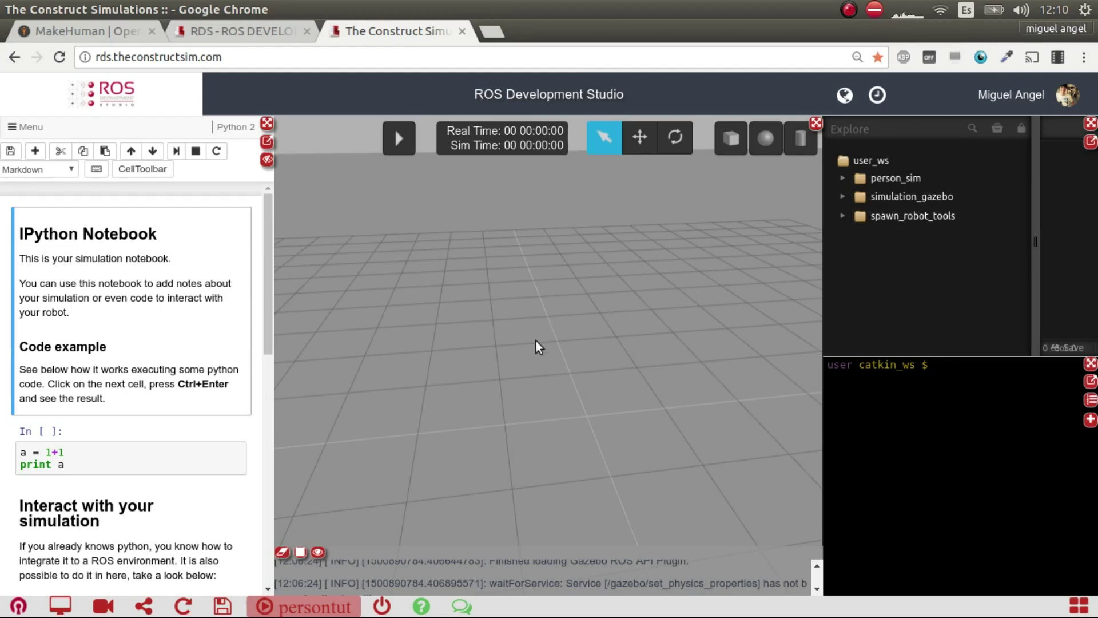
left_click_drag(586, 404, 562, 400)
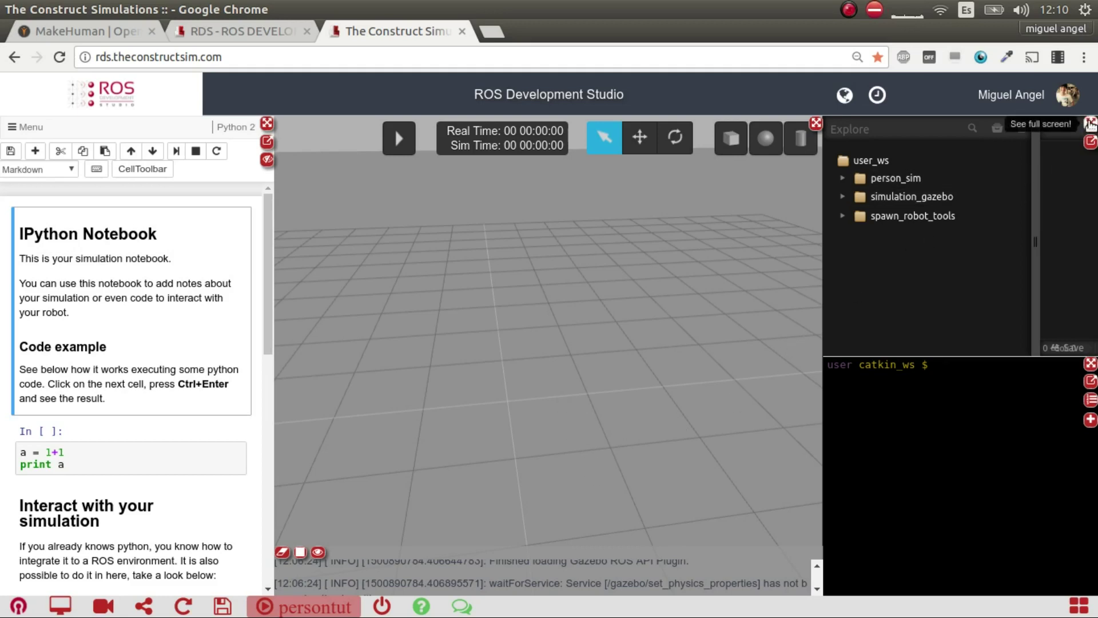
Step: Enlarge the code editor and look through the jeff model folder and its meshes inside the person_sim package's models
left_click(1090, 123)
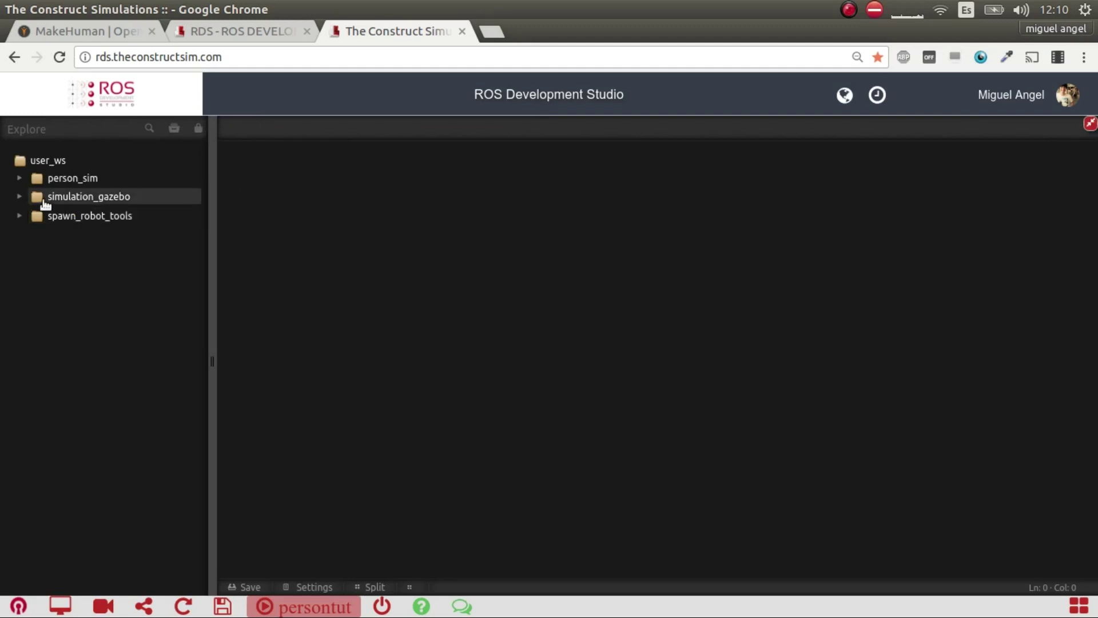
left_click(20, 179)
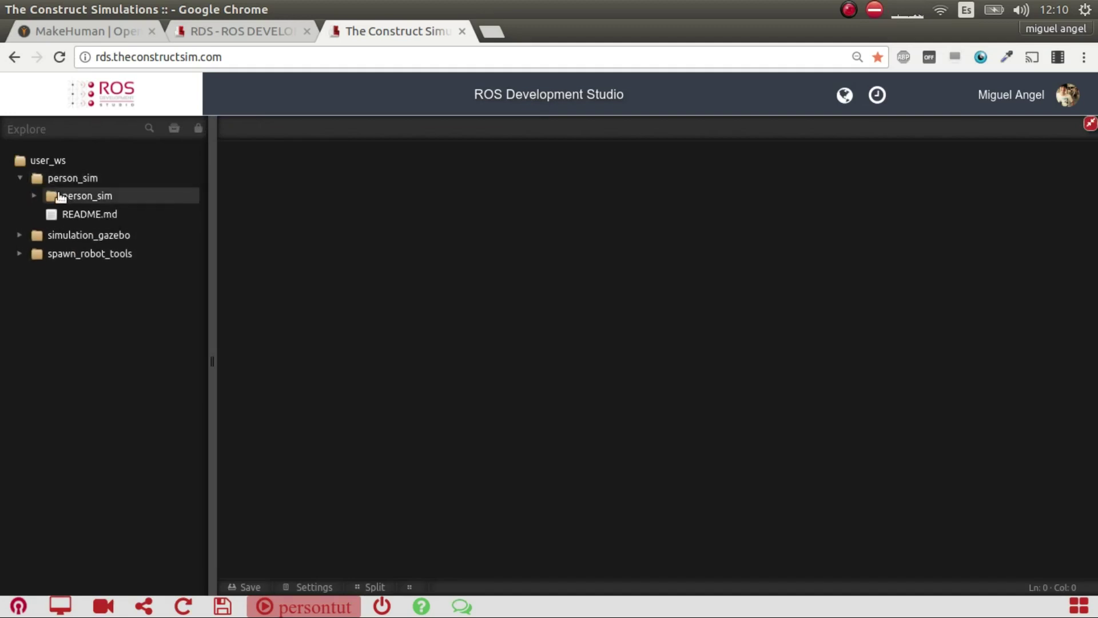
left_click(34, 197)
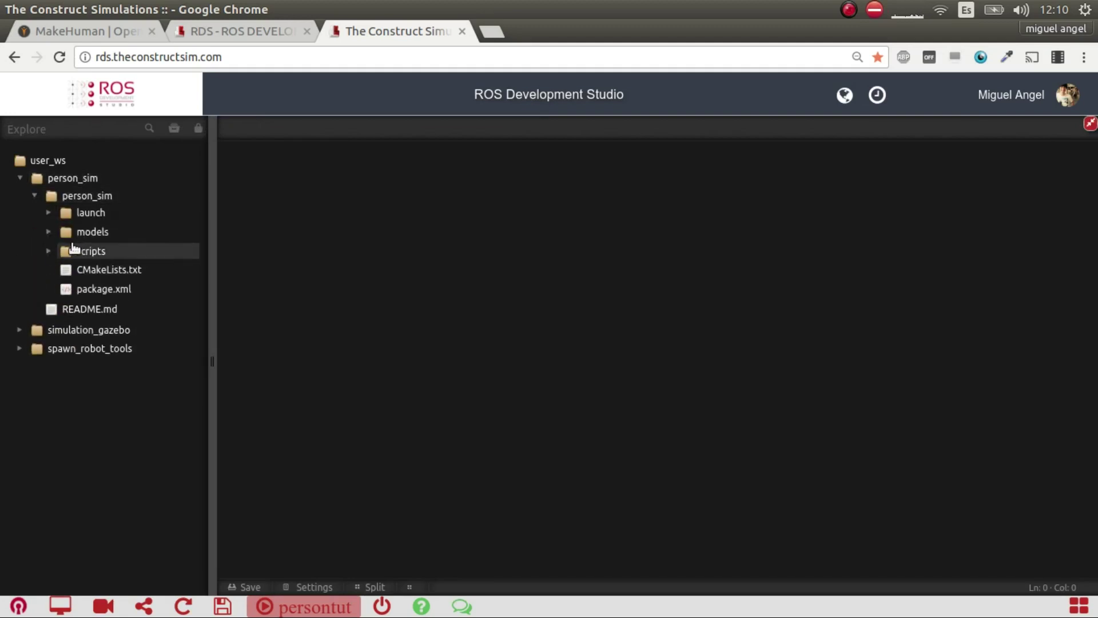
left_click(49, 232)
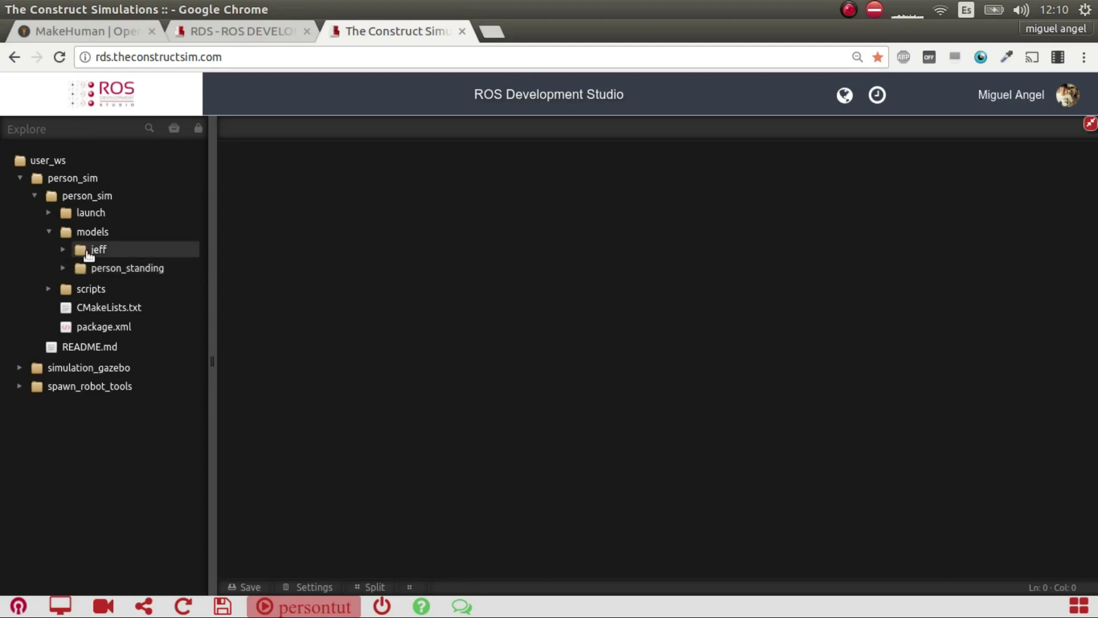
left_click(65, 251)
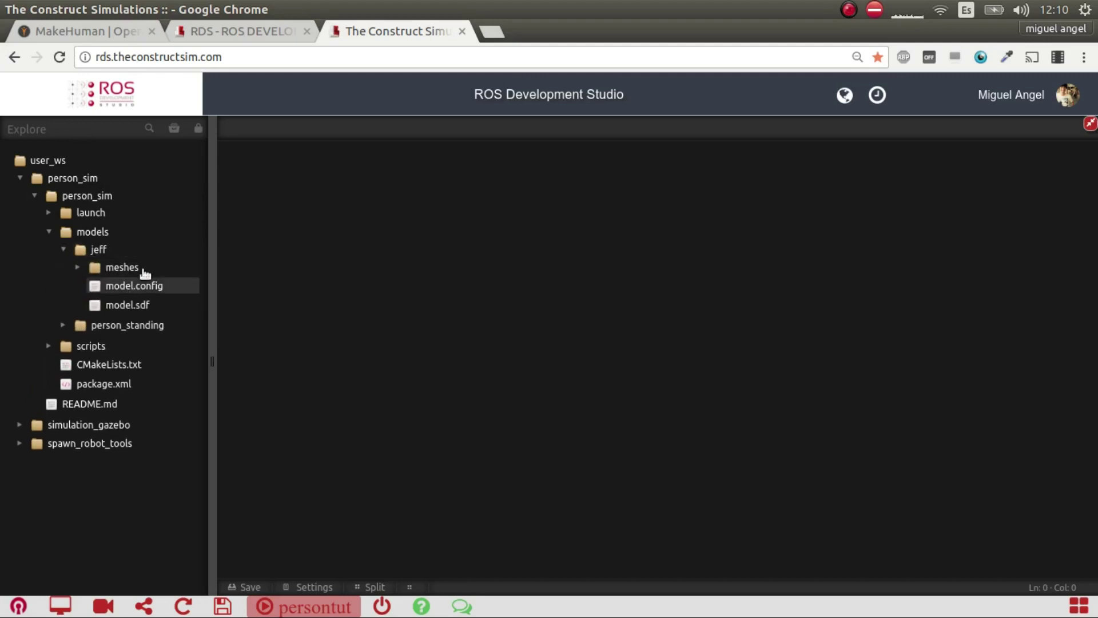
left_click(77, 268)
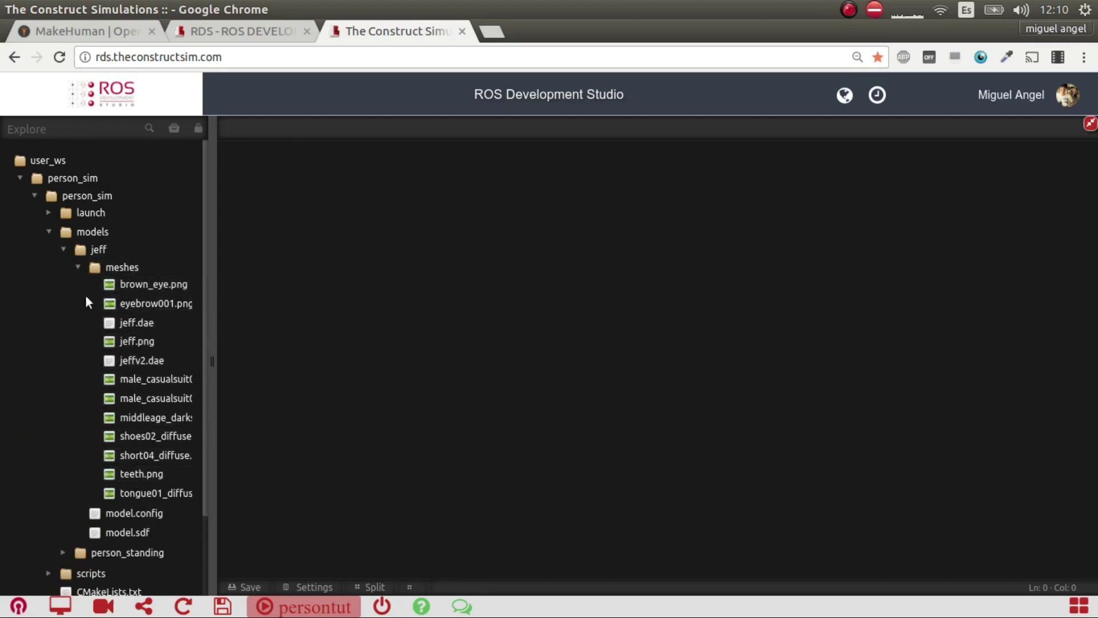
left_click(78, 267)
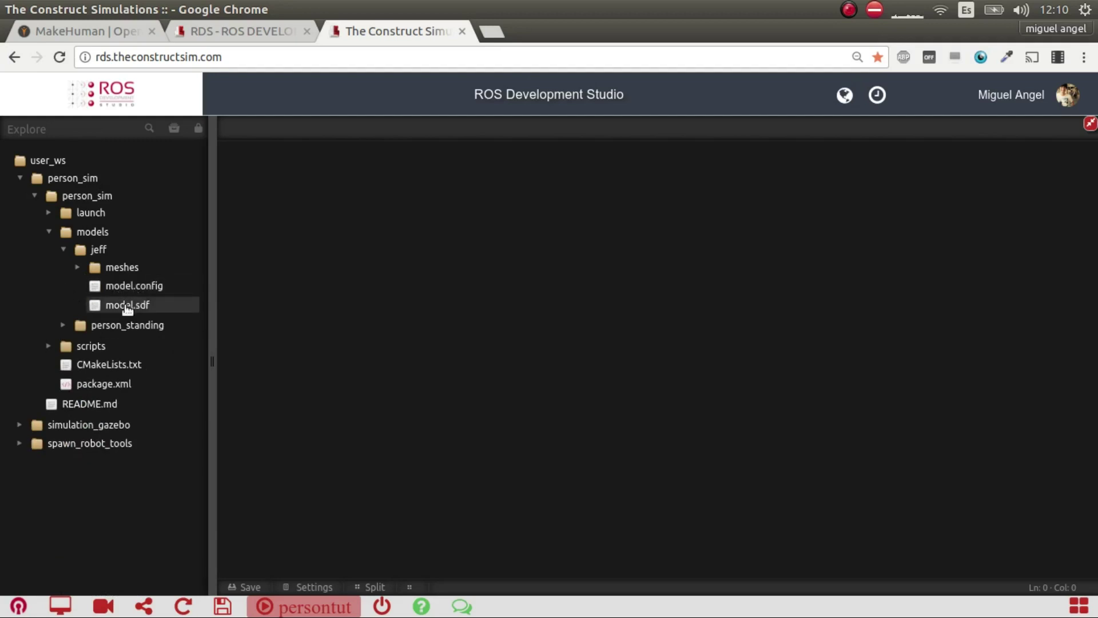
left_click(64, 251)
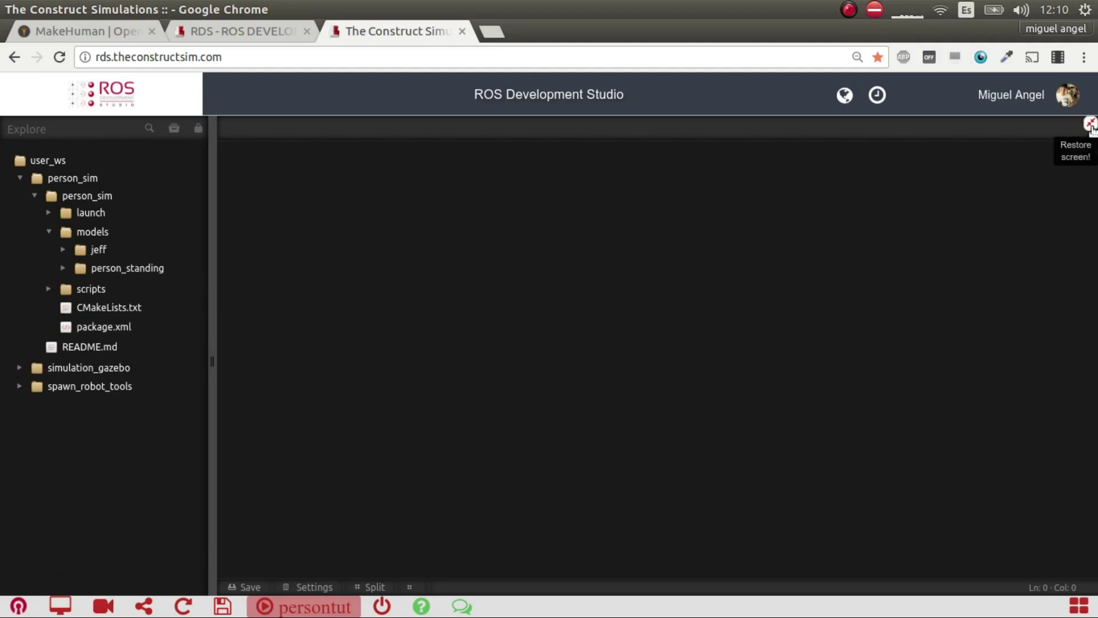
Step: Open spawn_person.launch from the launch folder and examine its spawn_sdf.launch include, sdf_robot_file path and robot_name default
left_click(48, 213)
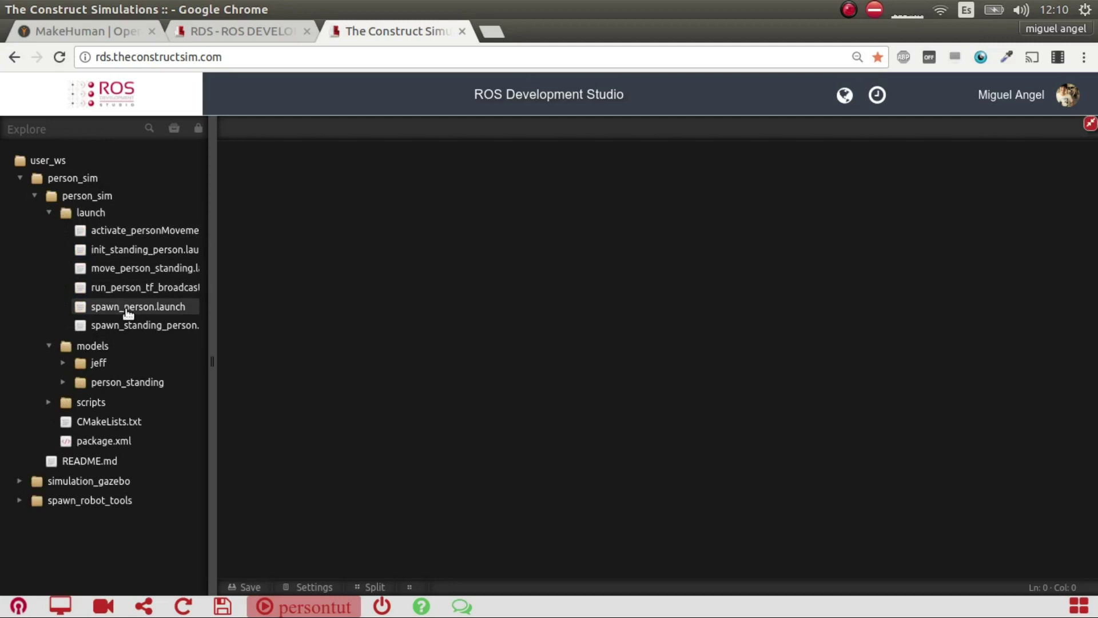
double_click(127, 309)
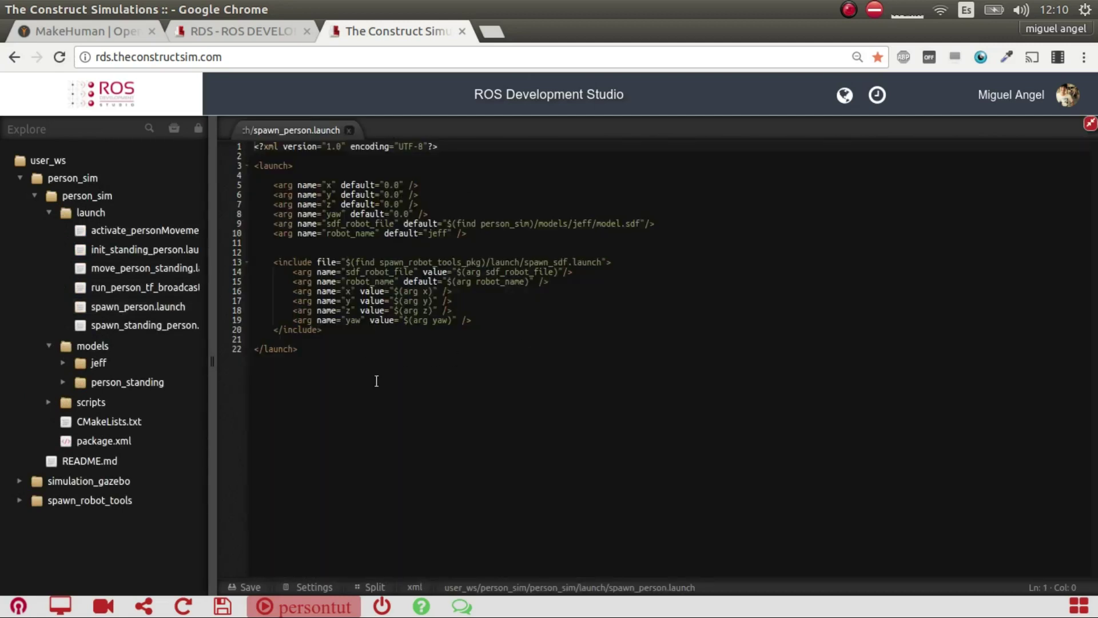
left_click_drag(527, 262, 591, 262)
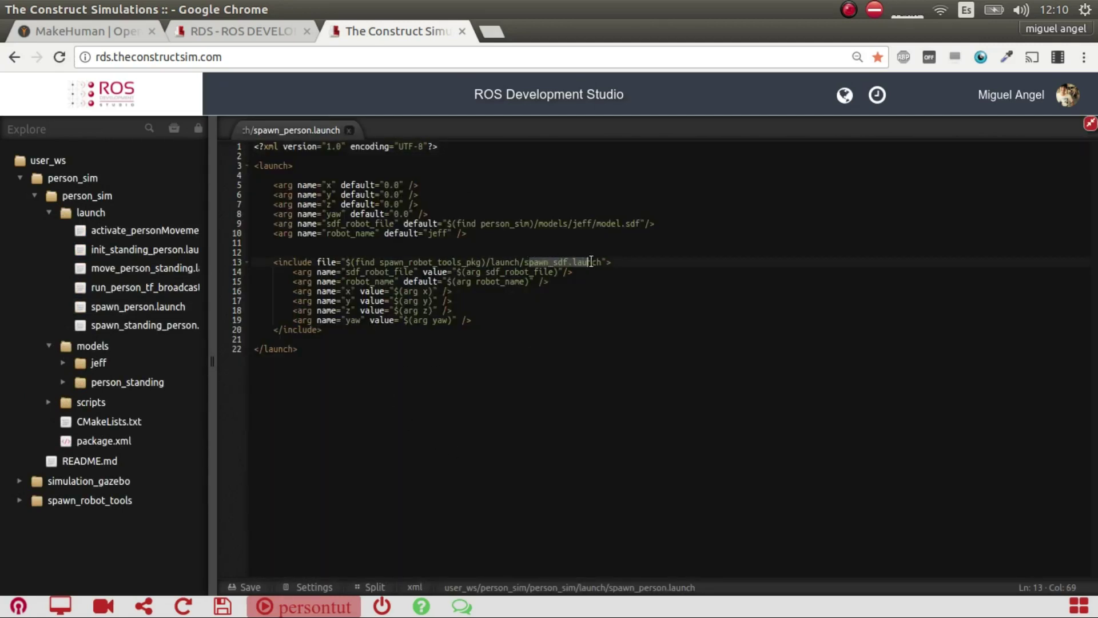
left_click_drag(473, 224, 618, 222)
left_click(630, 223)
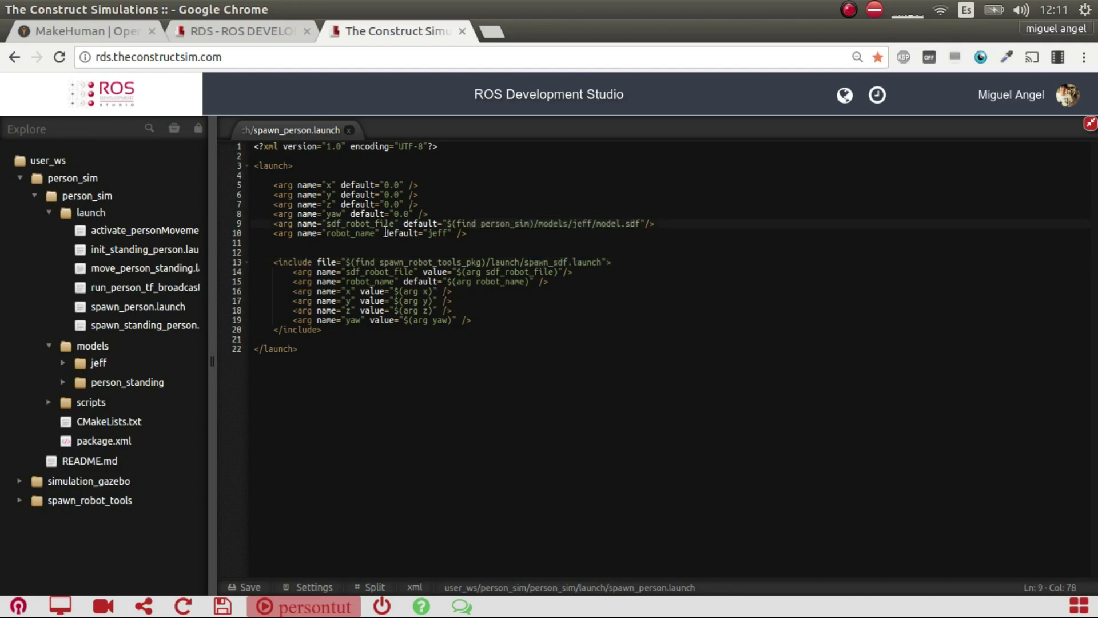
left_click_drag(342, 233, 442, 234)
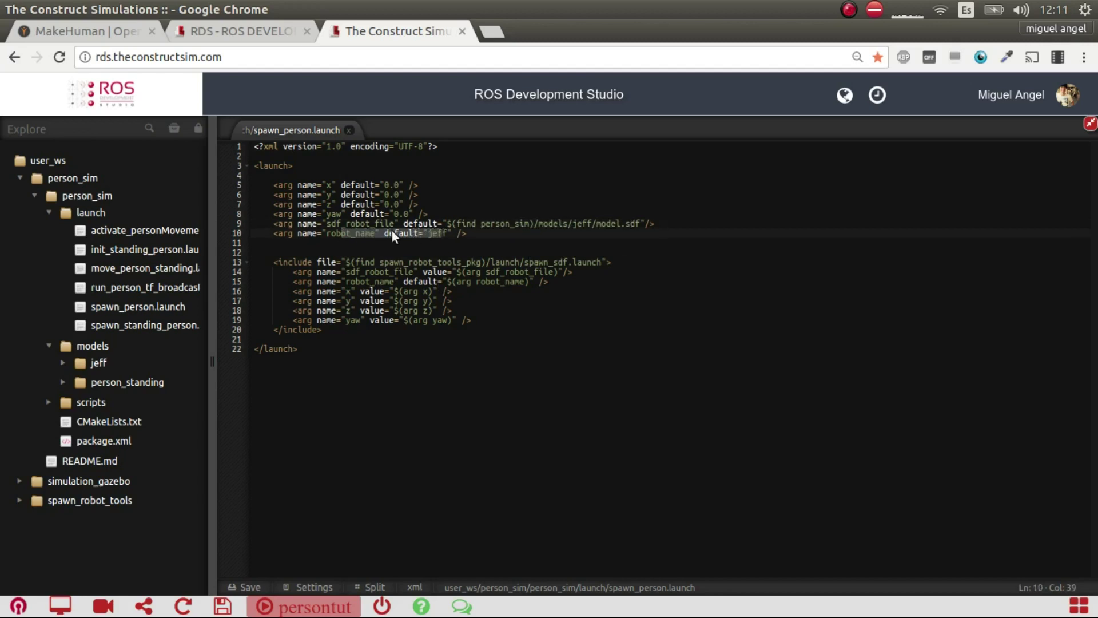
Step: Restore the multi-pane layout, reset the terminal and run roslaunch person_sim spawn_person.launch to spawn the character
left_click(1090, 123)
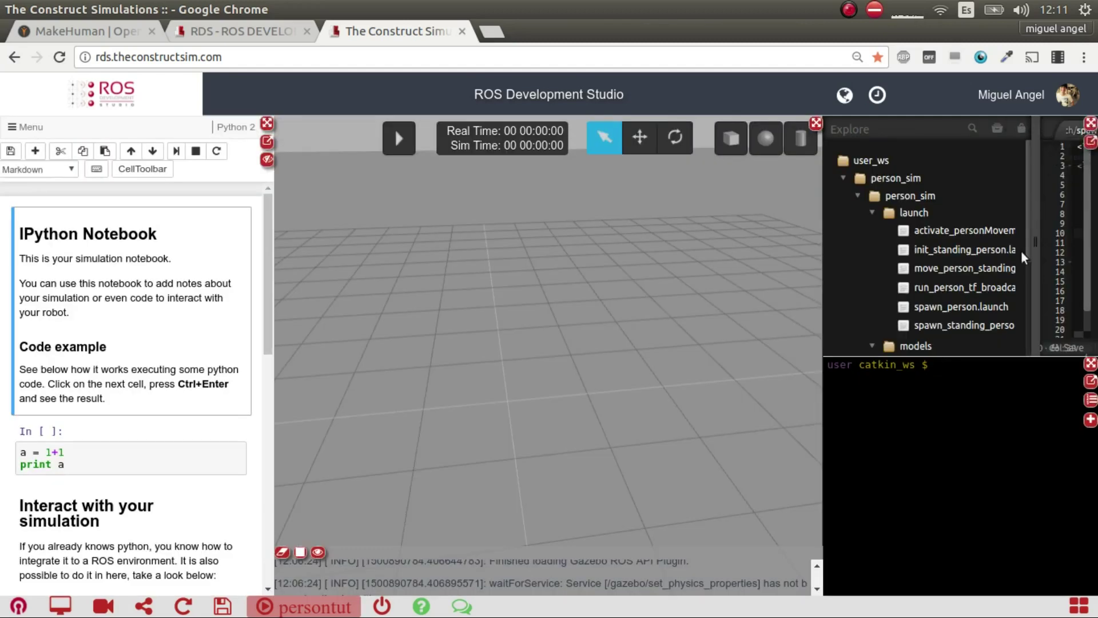
left_click(944, 395)
type("reset")
key("Return")
type("roslaunch perso")
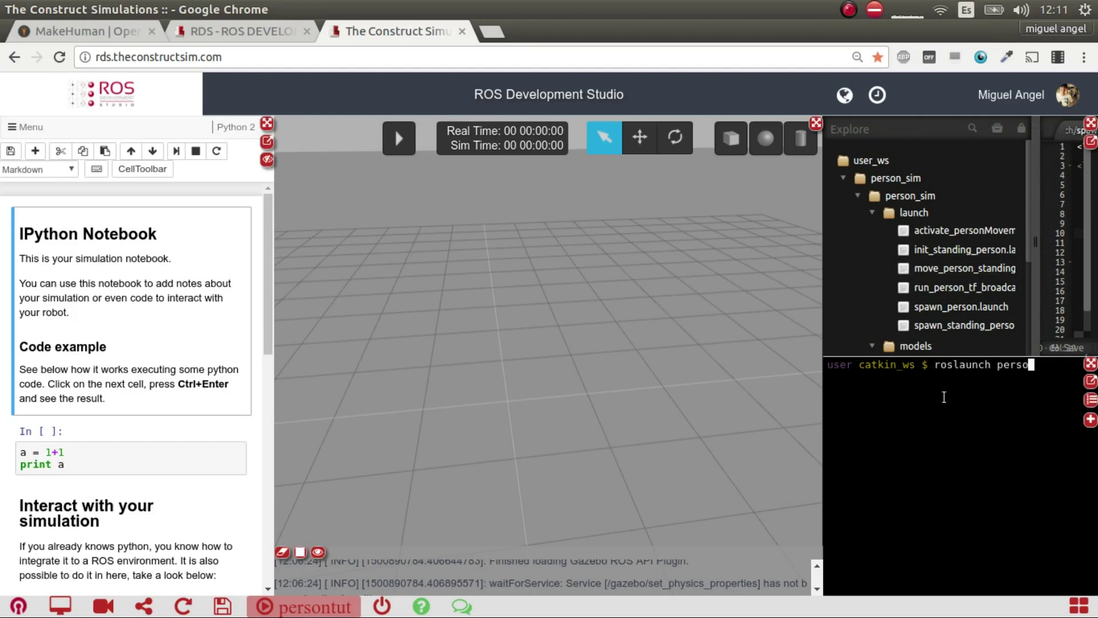
key("Tab")
type("spa")
key("Tab")
type("p")
key("Tab")
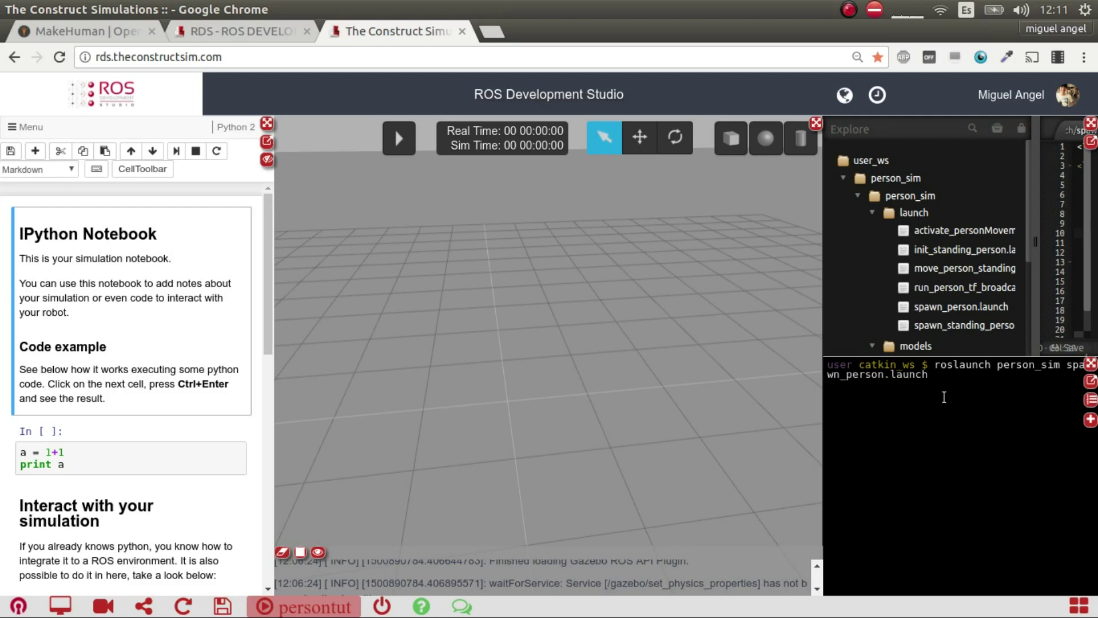
key("Return")
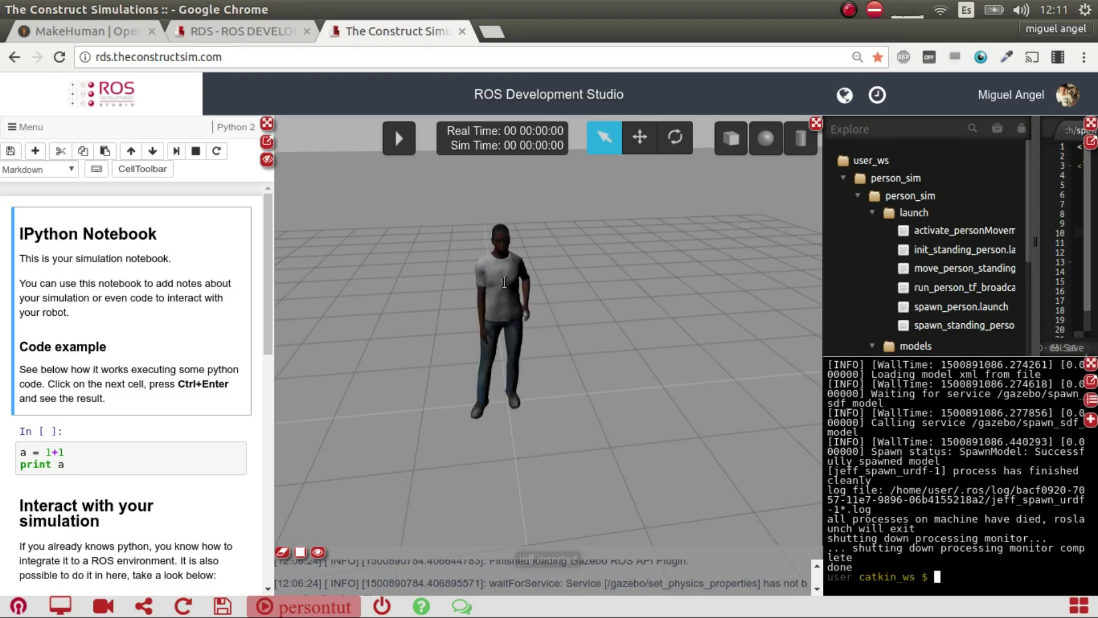
Step: Inspect the spawned person model's head, clothing and textures up close from the front and the side
scroll(499, 272, "up", 5)
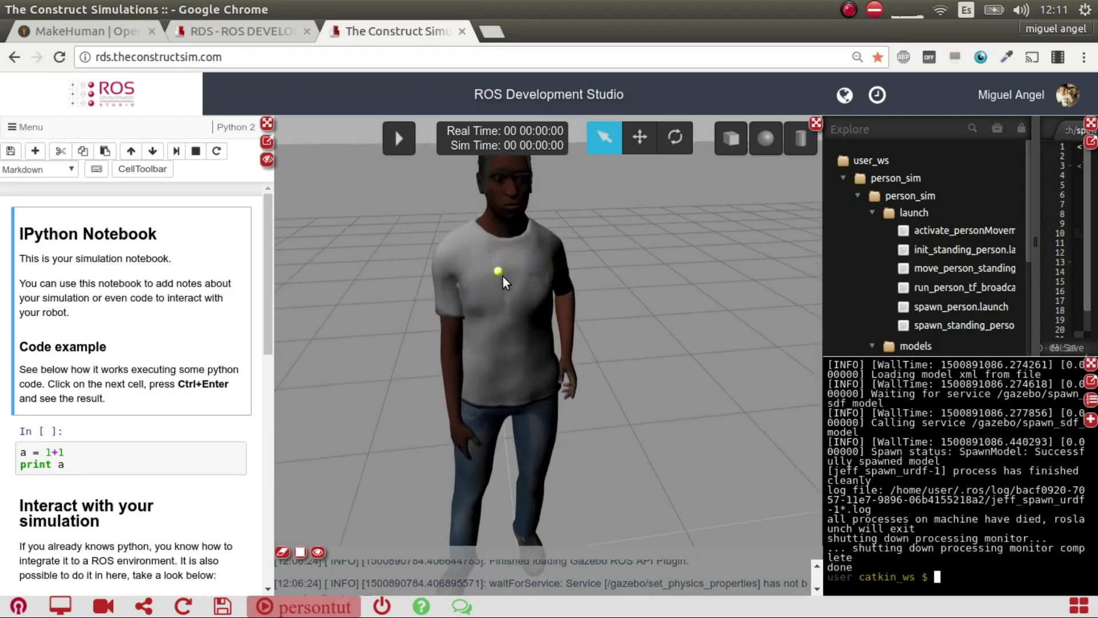
left_click(503, 277)
middle_click_drag(509, 284, 576, 334)
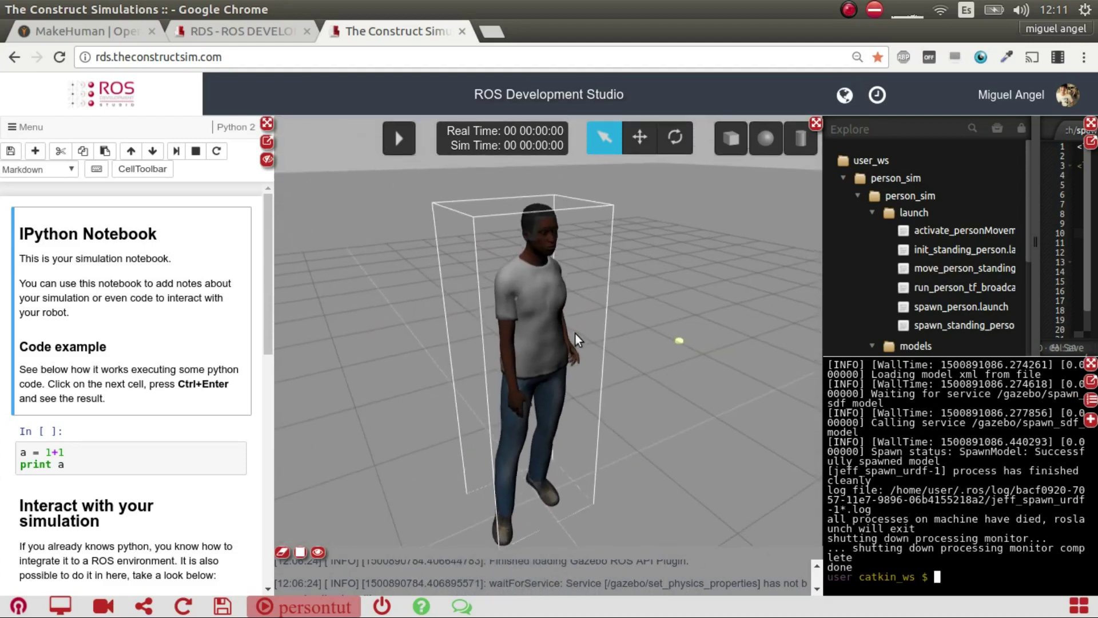
scroll(535, 276, "up", 3)
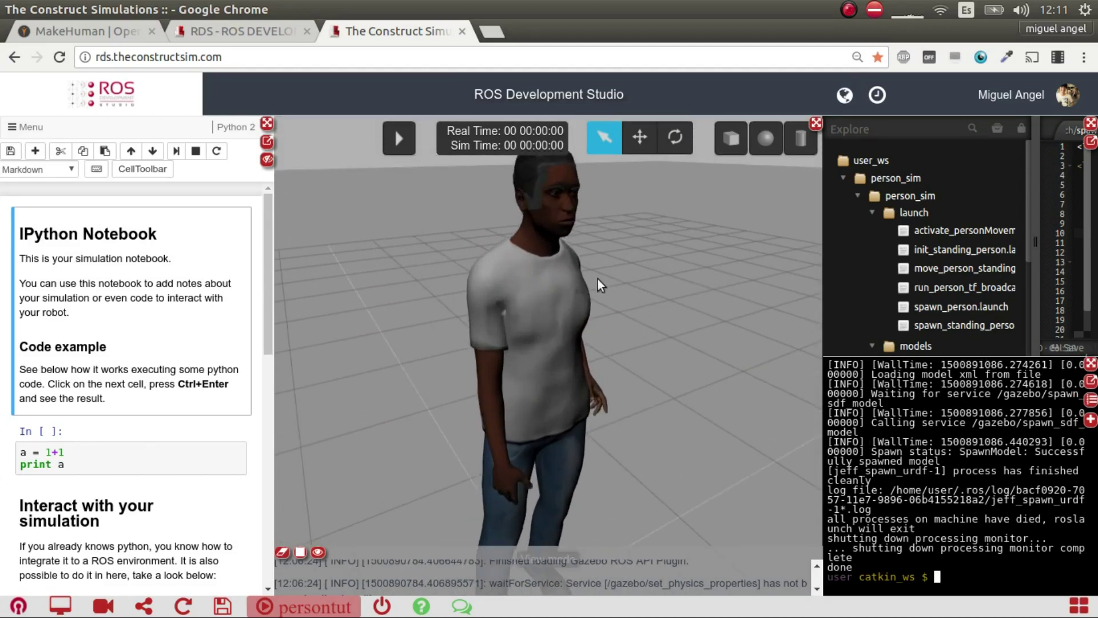
middle_click_drag(598, 279, 562, 239)
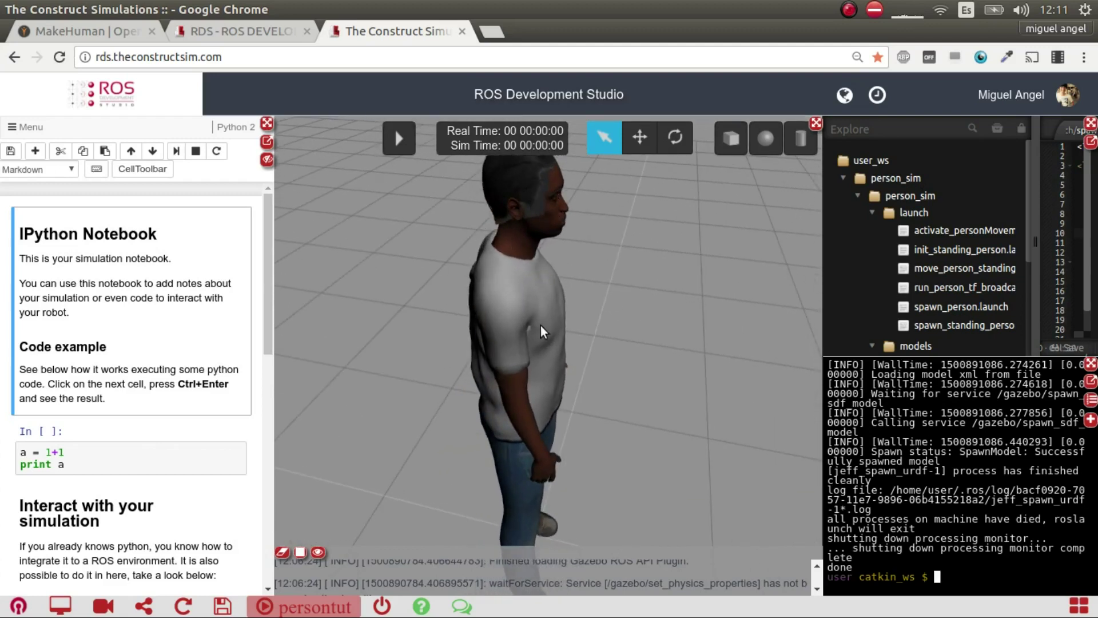
middle_click_drag(540, 325, 407, 304)
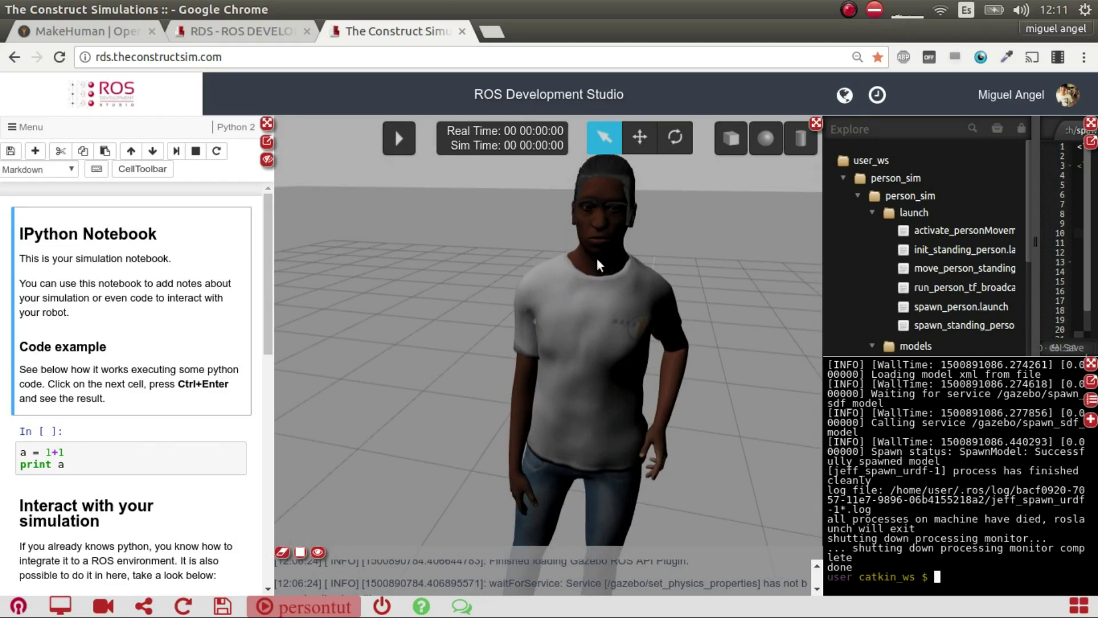
mouse_move(596, 257)
middle_mouse_down()
mouse_move(575, 301)
mouse_move(511, 304)
mouse_move(675, 304)
mouse_move(644, 307)
middle_mouse_up()
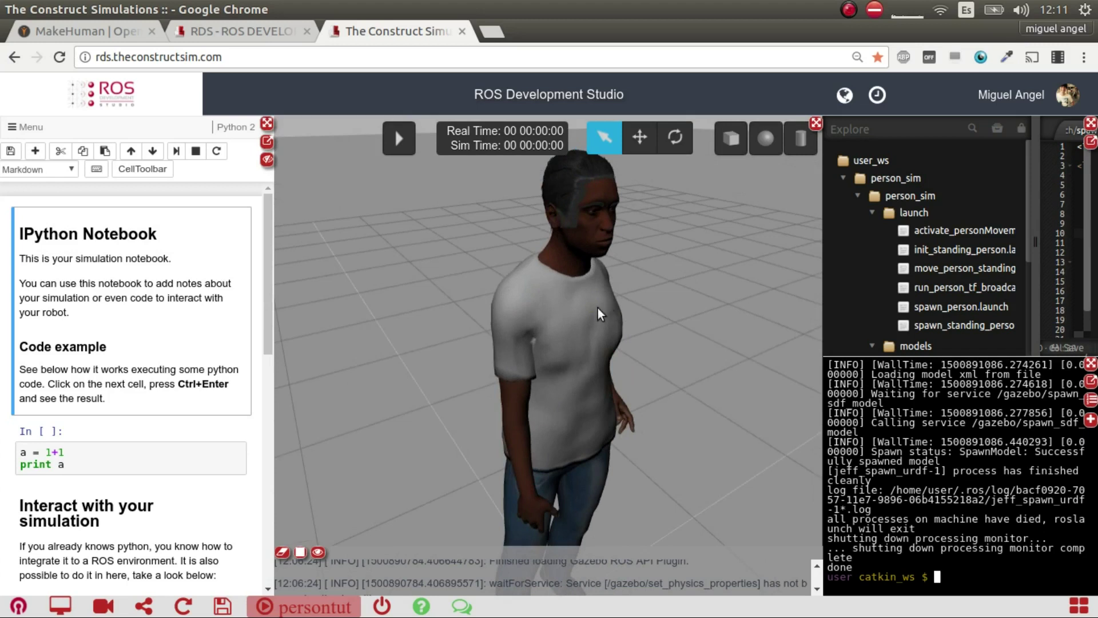